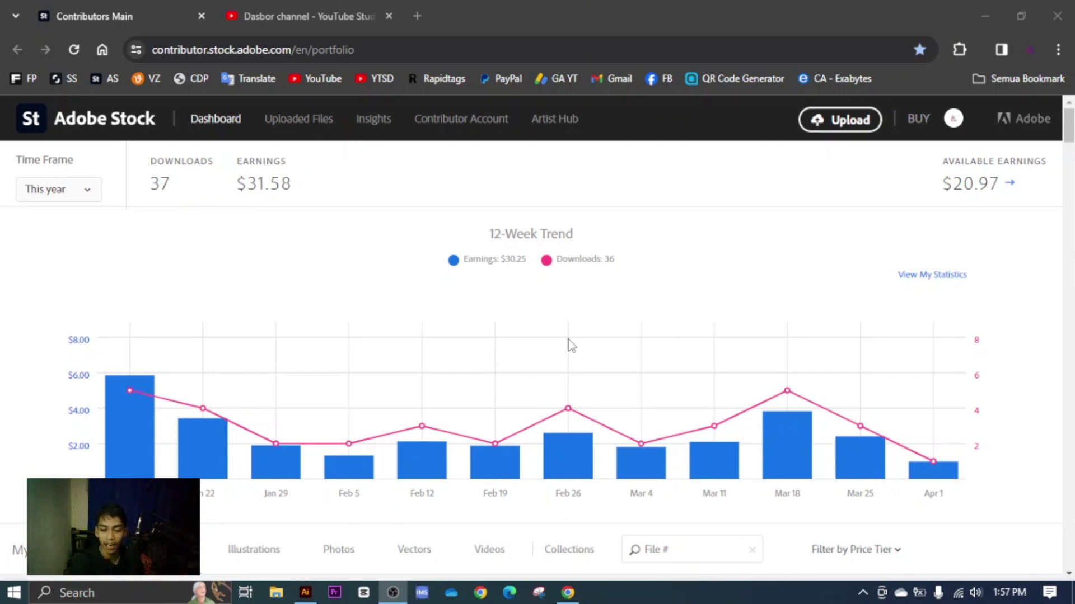
pyautogui.scroll(-7, 570, 344)
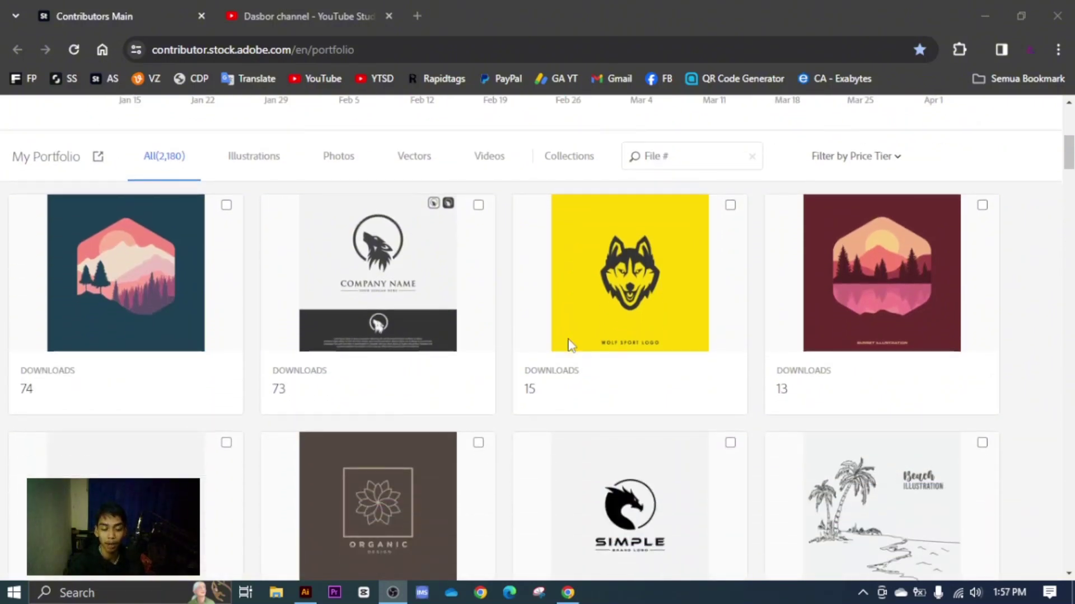
pyautogui.scroll(7, 568, 344)
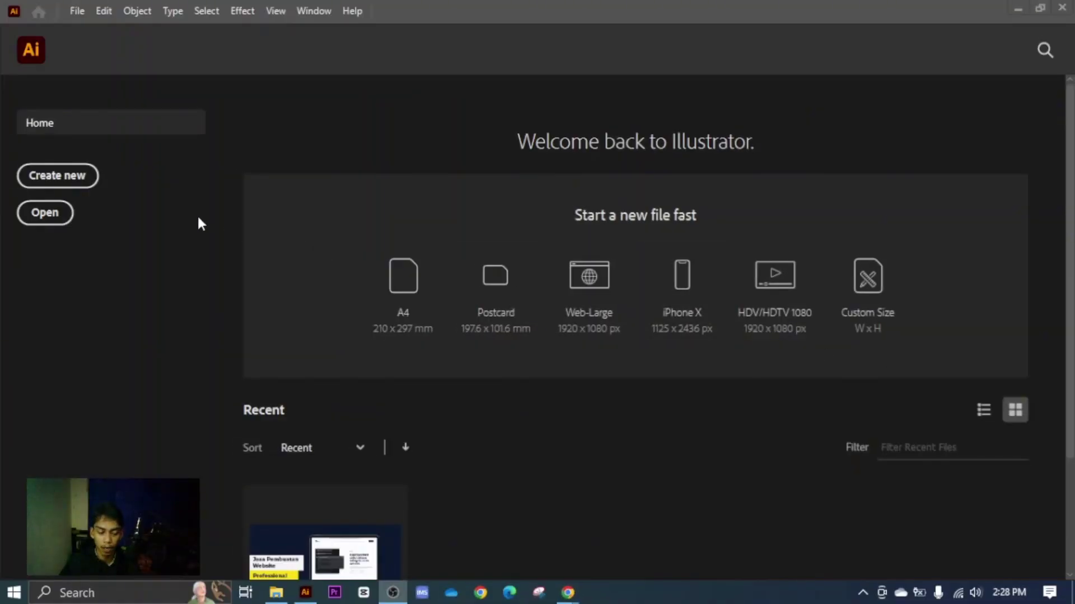
# Create a new 500 x 500 px document in Illustrator with CMYK color and 300 ppi raster effects.
pyautogui.click(83, 183)
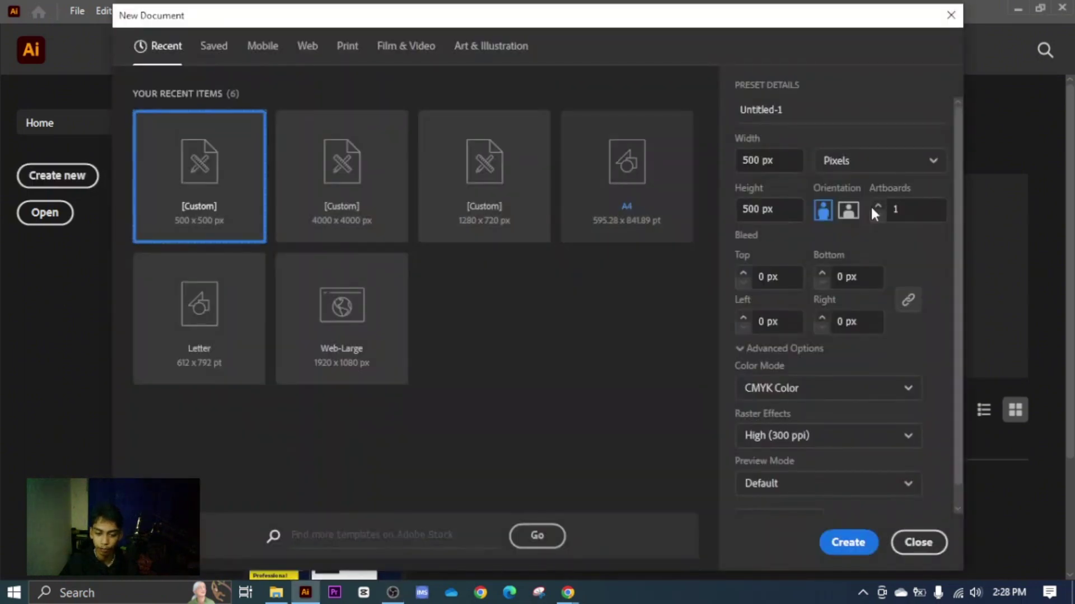
pyautogui.click(788, 156)
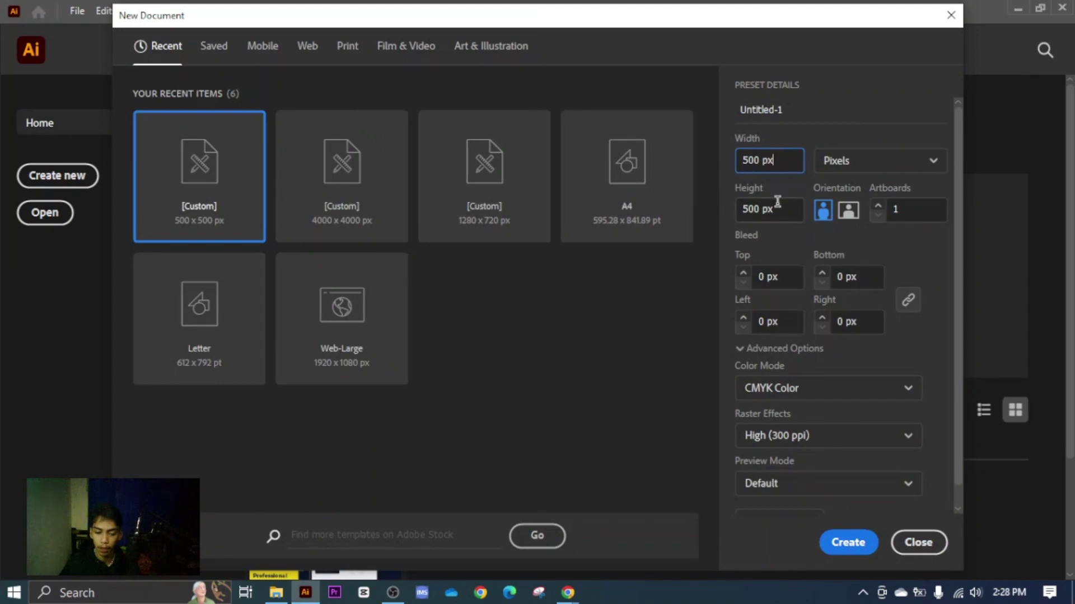
pyautogui.click(848, 543)
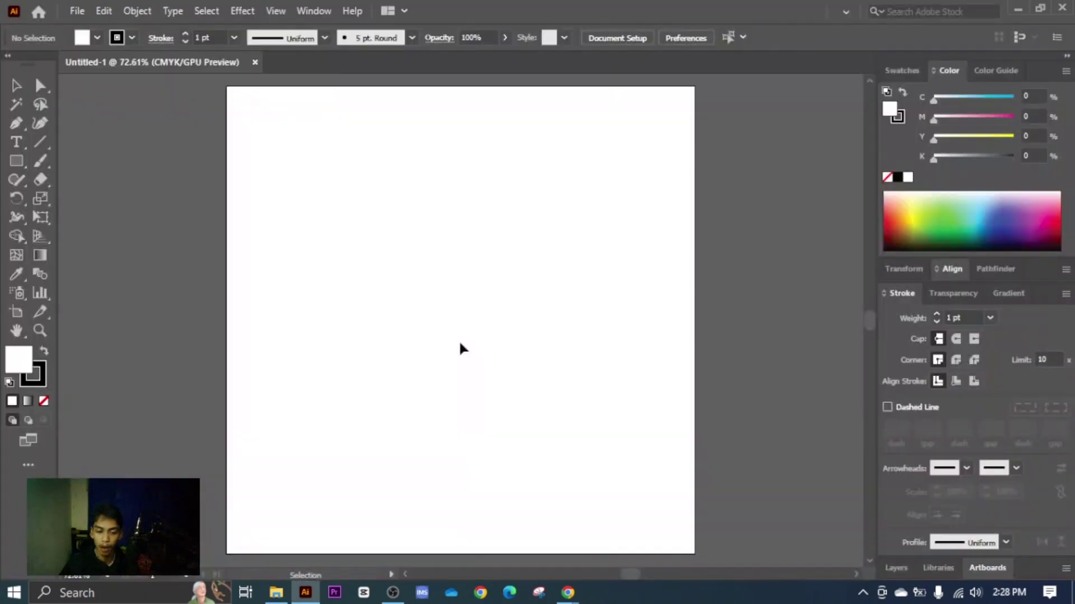
# Draw a circle about 709 px in diameter from the artboard's center, so that it passes through the artboard's corners.
pyautogui.press('v')
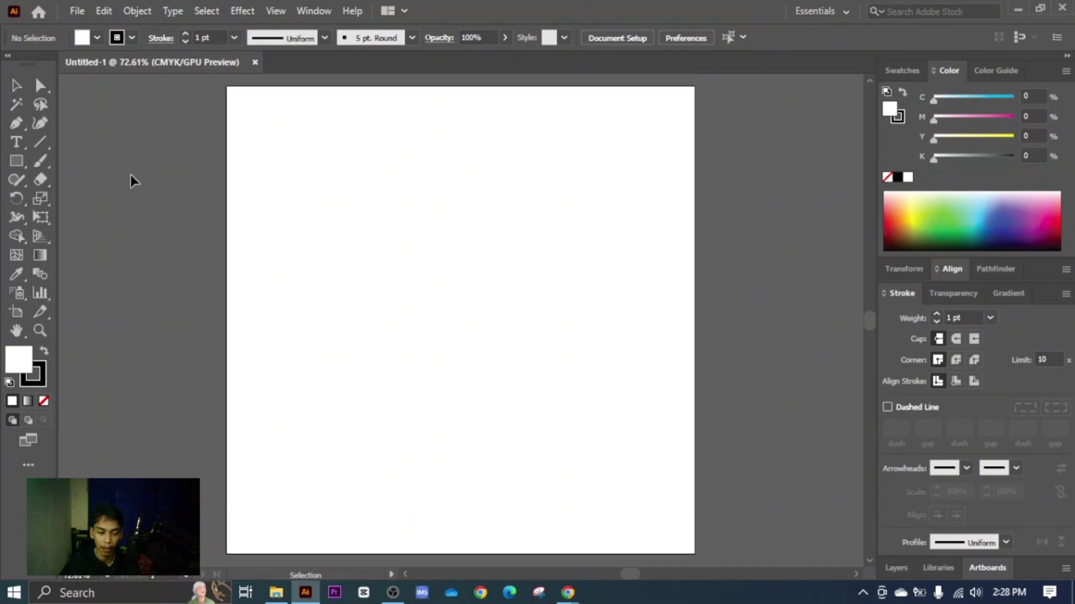
pyautogui.rightClick(17, 161)
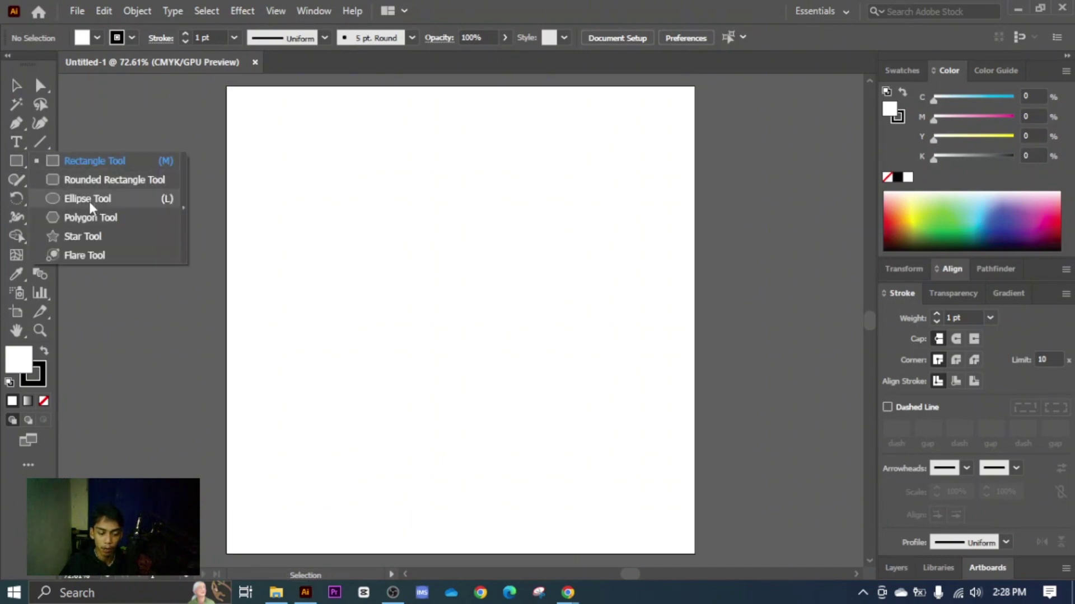
pyautogui.click(18, 167)
pyautogui.rightClick(19, 167)
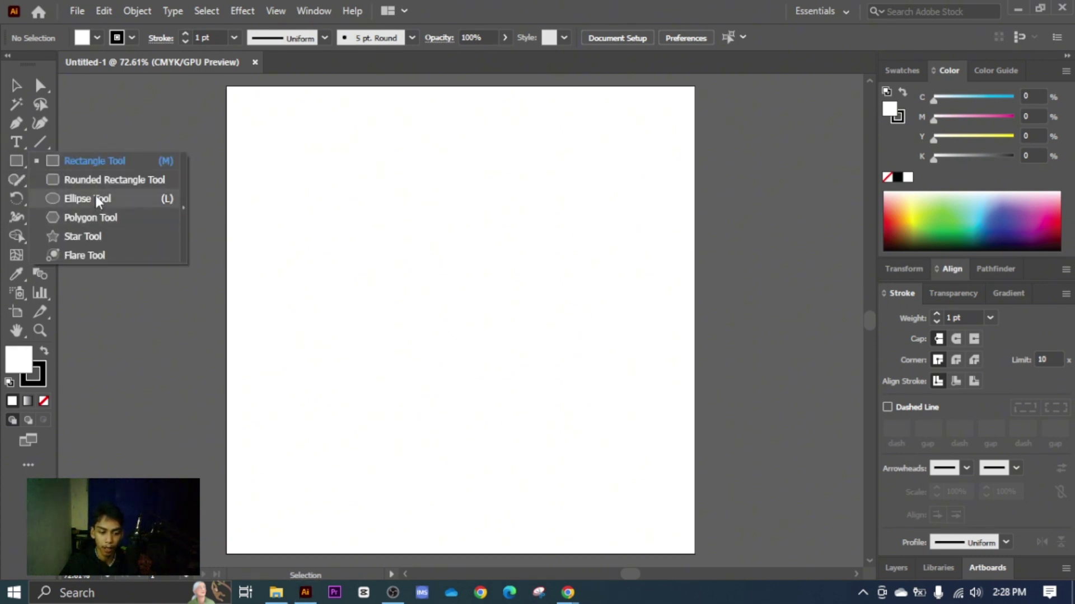
pyautogui.click(97, 200)
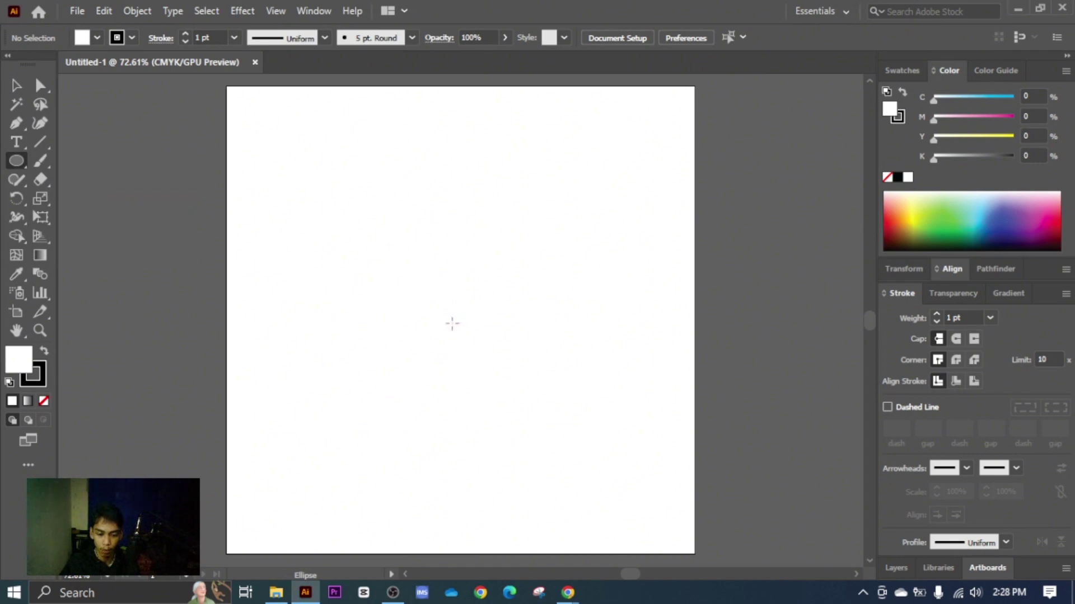
pyautogui.moveTo(460, 320)
pyautogui.mouseDown()
pyautogui.moveTo(476, 314)
pyautogui.moveTo(612, 439)
pyautogui.moveTo(712, 554)
pyautogui.moveTo(764, 591)
pyautogui.moveTo(744, 532)
pyautogui.mouseUp()
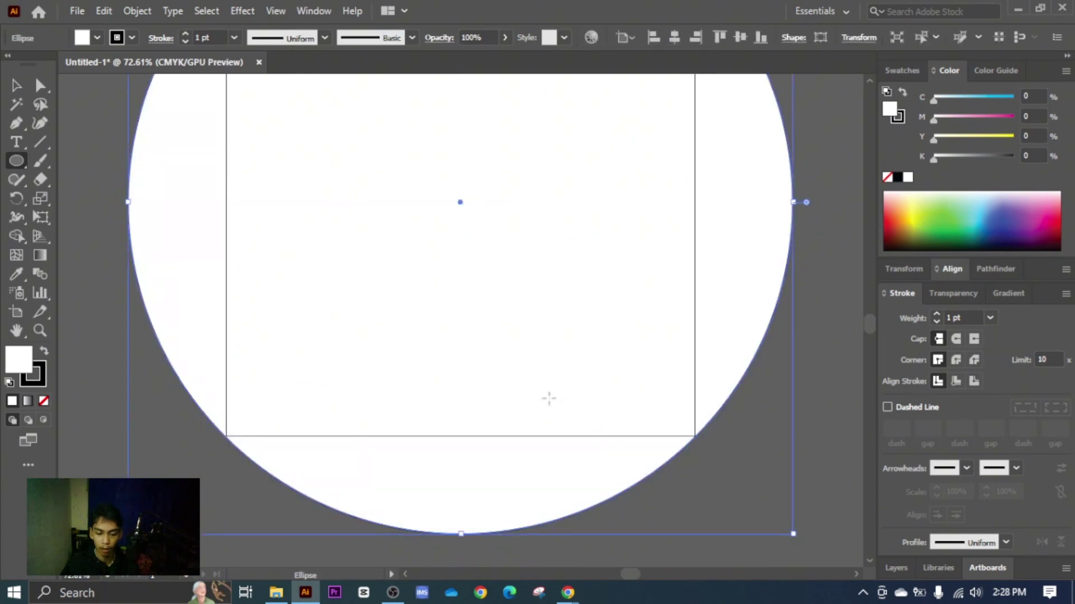
pyautogui.scroll(3, 549, 398)
pyautogui.scroll(-1, 537, 390)
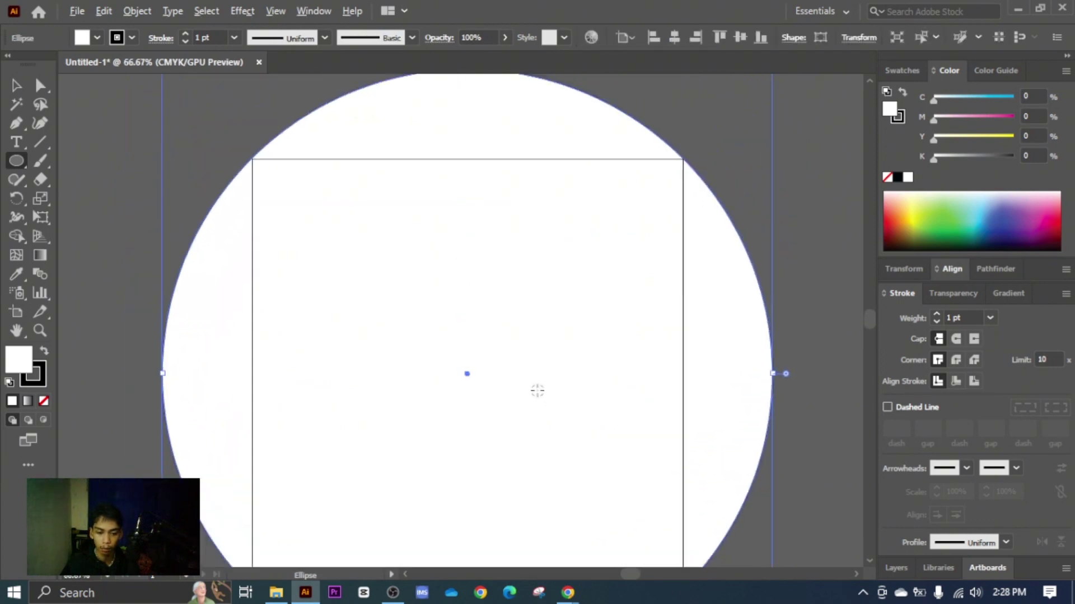
# Remove the large circle's fill, leaving only its black stroke.
pyautogui.click(45, 402)
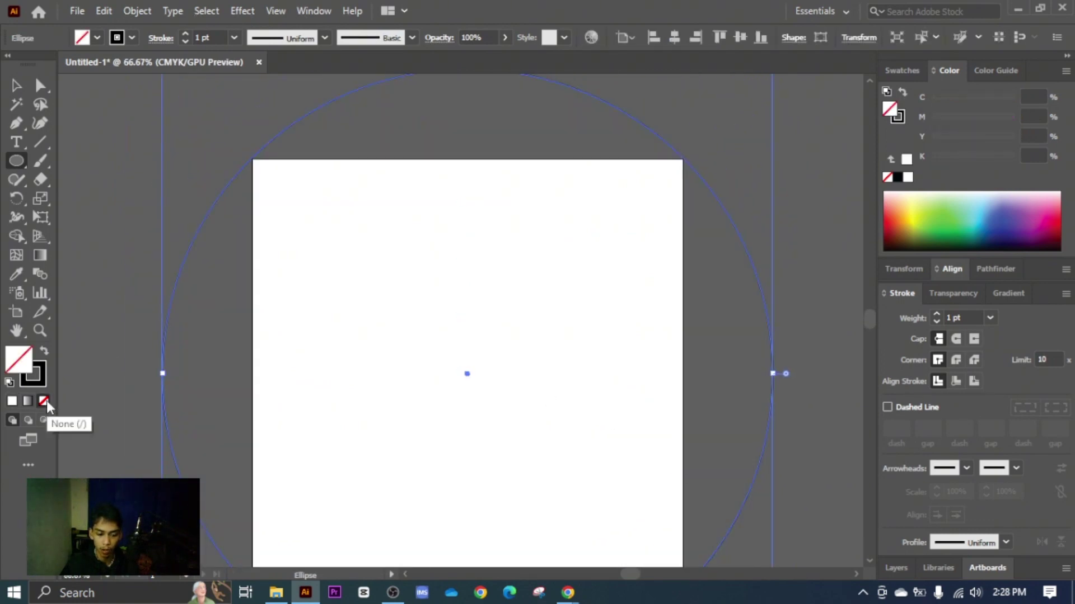
pyautogui.click(558, 149)
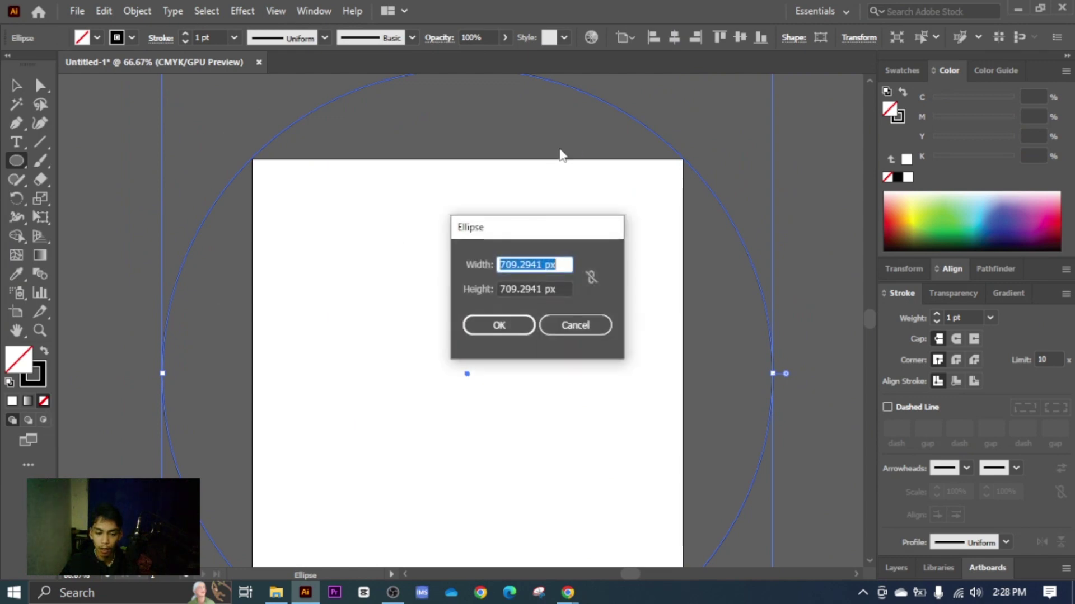
pyautogui.click(590, 329)
# Make a tiny scaled-down copy of the large circle at the artboard's center, keeping the original circle.
pyautogui.click(18, 87)
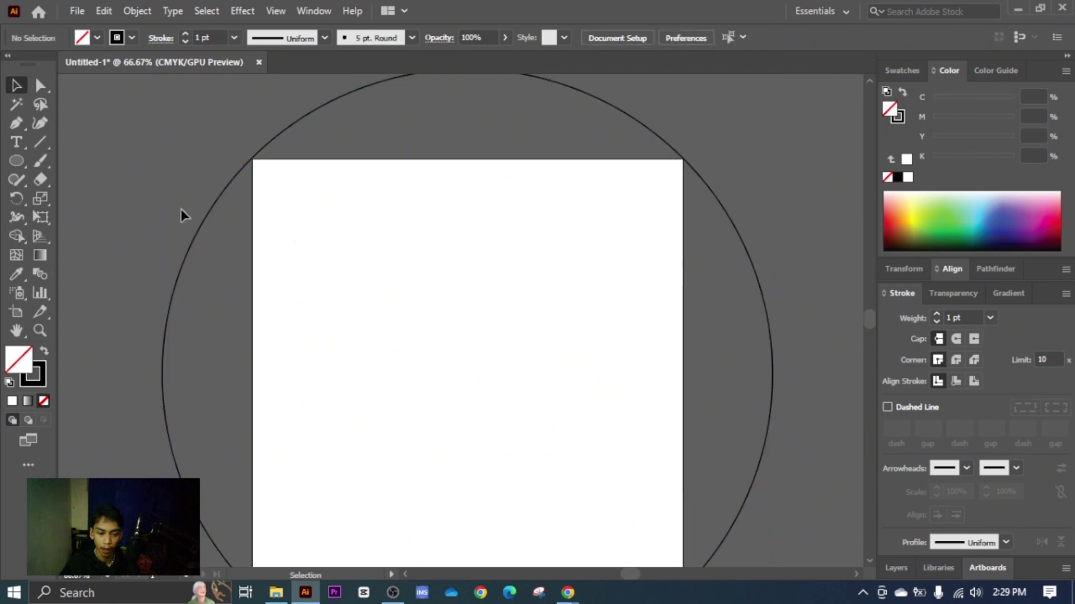
pyautogui.moveTo(180, 198); pyautogui.dragTo(307, 263)
pyautogui.scroll(-3, 436, 252)
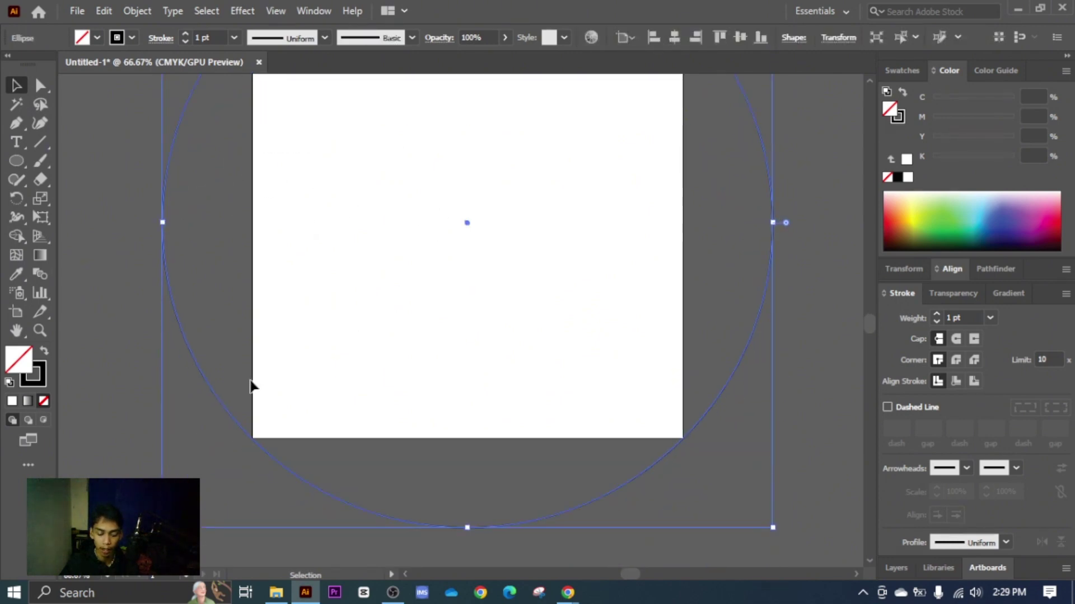
pyautogui.press('a')
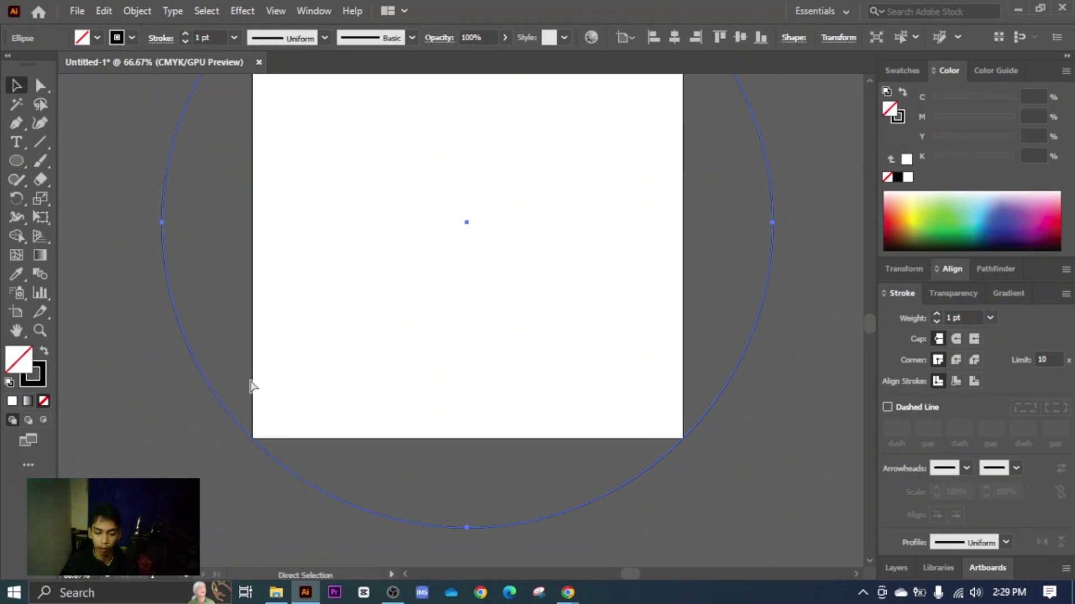
pyautogui.press('v')
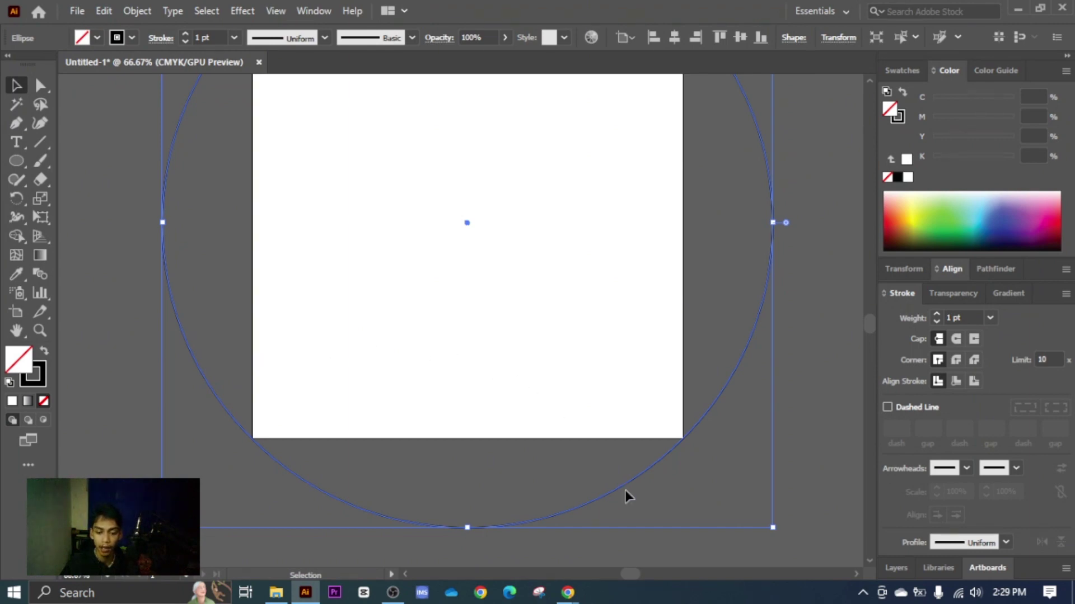
pyautogui.moveTo(776, 528); pyautogui.dragTo(475, 267)
pyautogui.click(535, 281)
# Set the small center circle's stroke weight to 10 pt.
pyautogui.scroll(2, 495, 307)
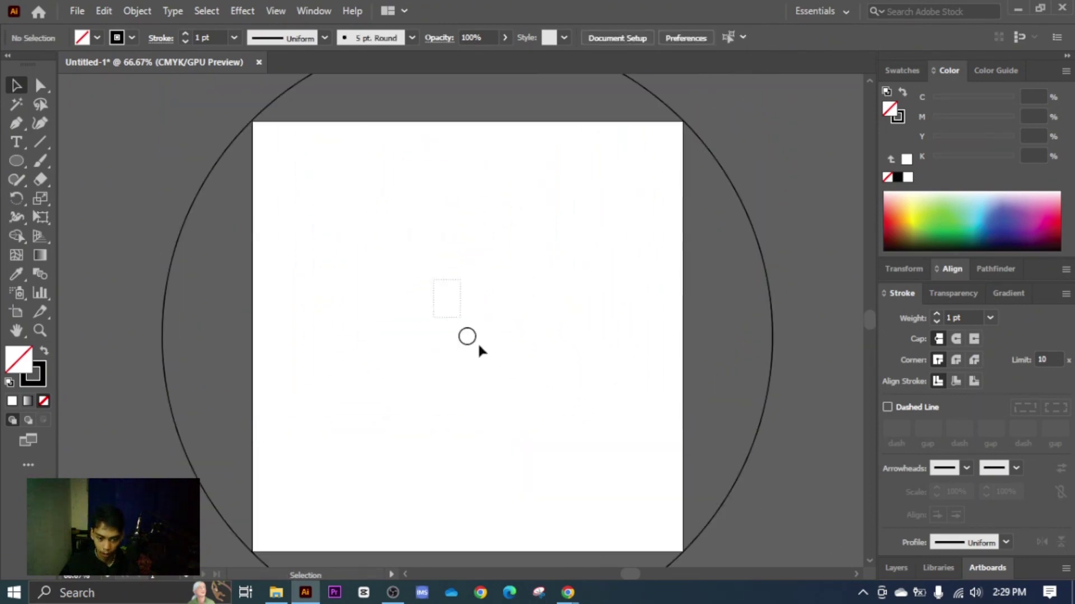
pyautogui.hotkey('ctrl', 'a')
pyautogui.click(483, 349)
pyautogui.click(473, 345)
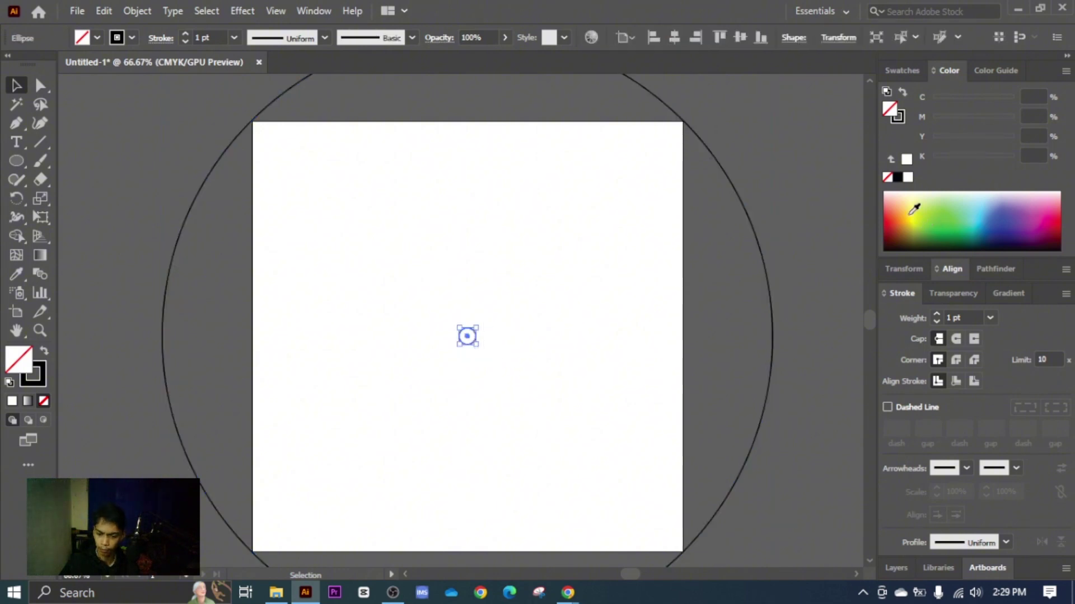
pyautogui.click(990, 318)
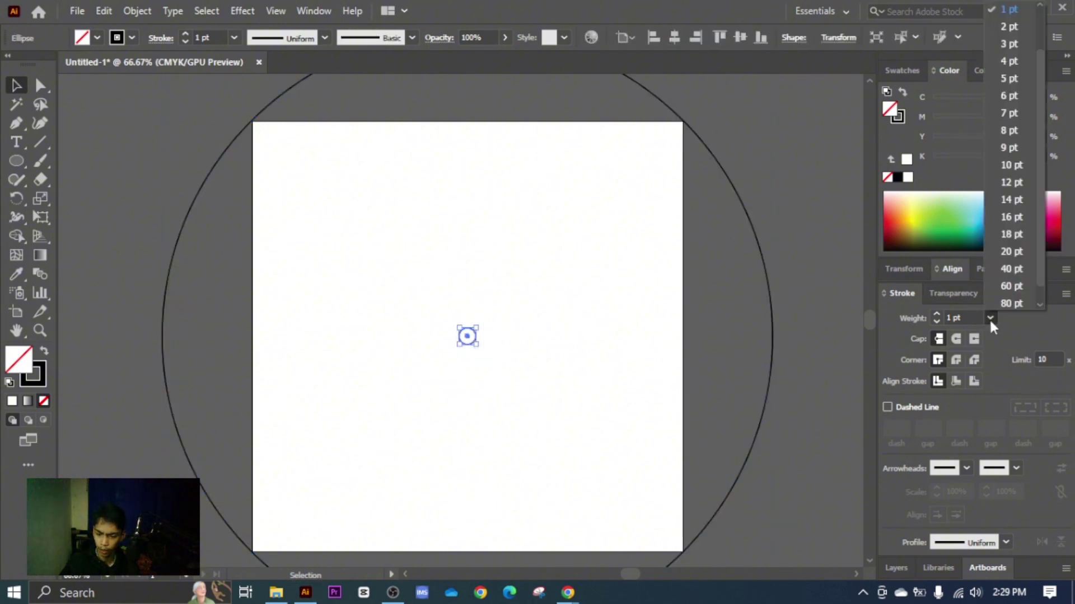
pyautogui.click(1010, 167)
pyautogui.click(635, 294)
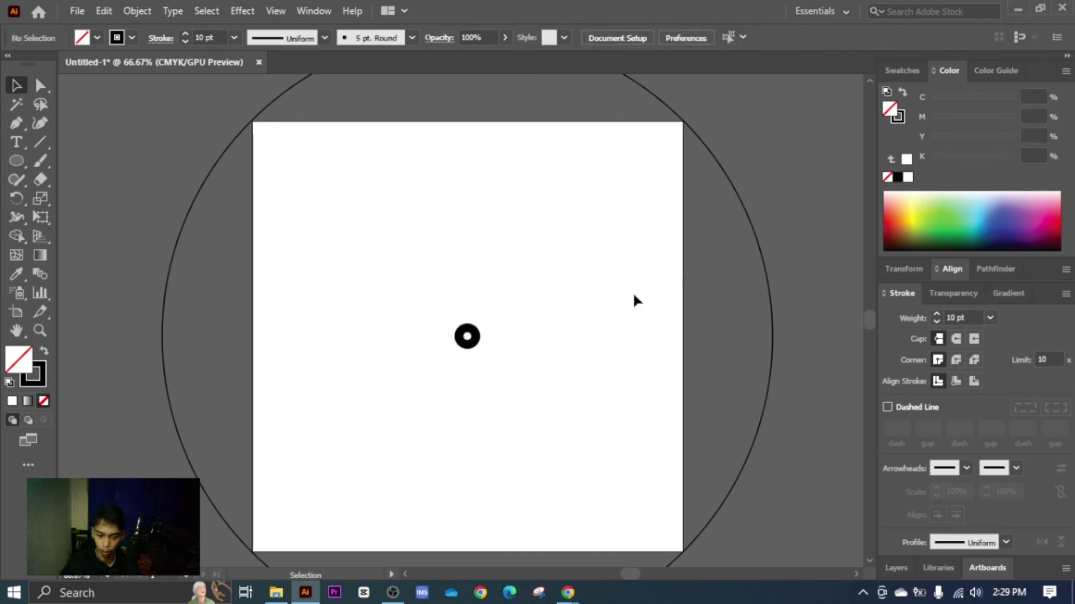
# Set the small center circle's stroke weight to 8 pt.
pyautogui.scroll(-1, 533, 328)
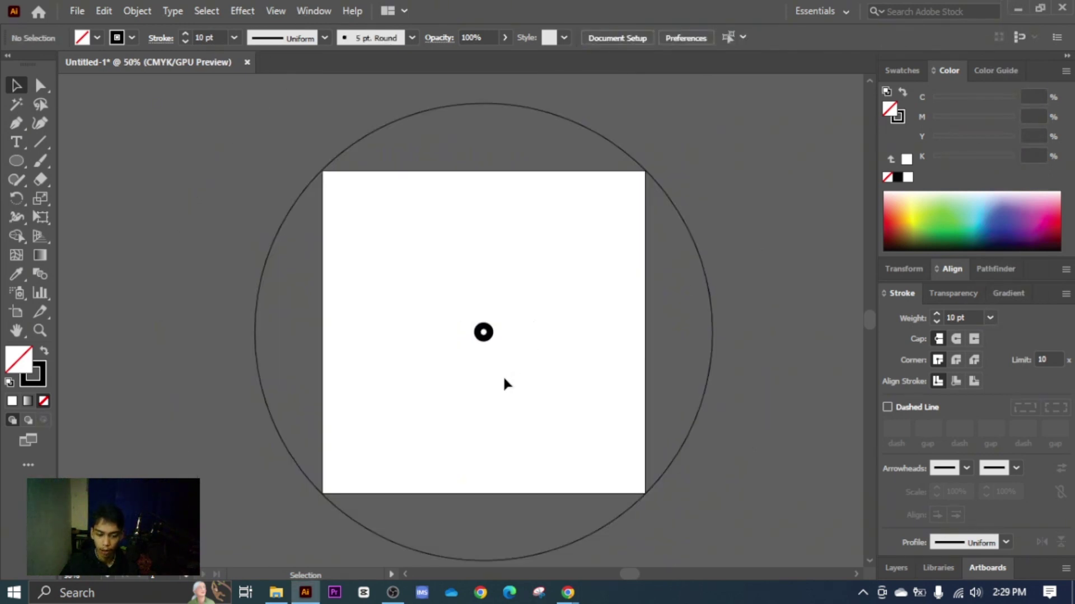
pyautogui.click(488, 335)
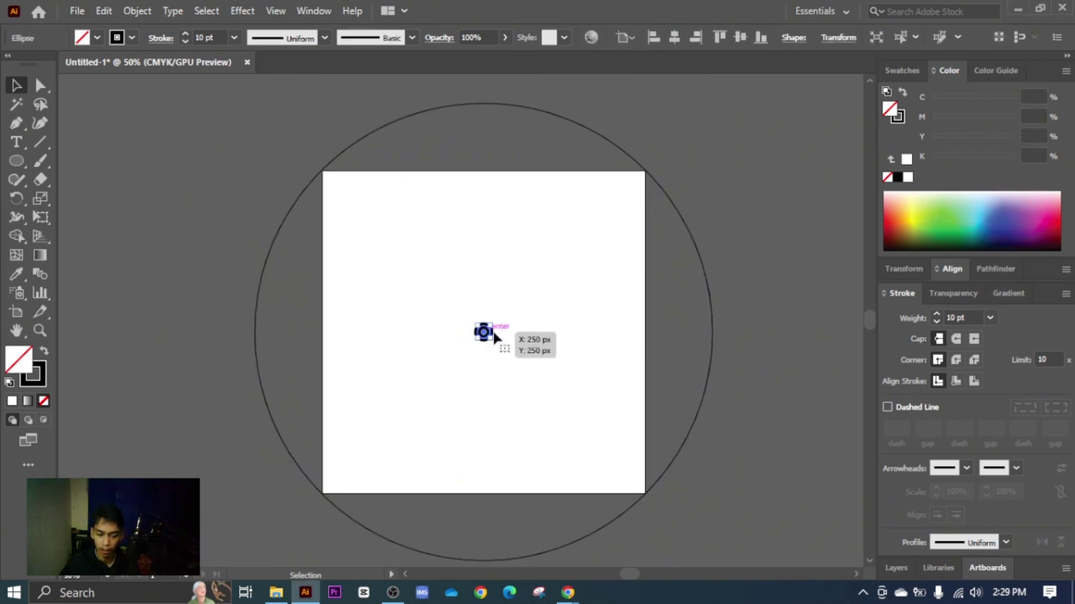
pyautogui.click(990, 318)
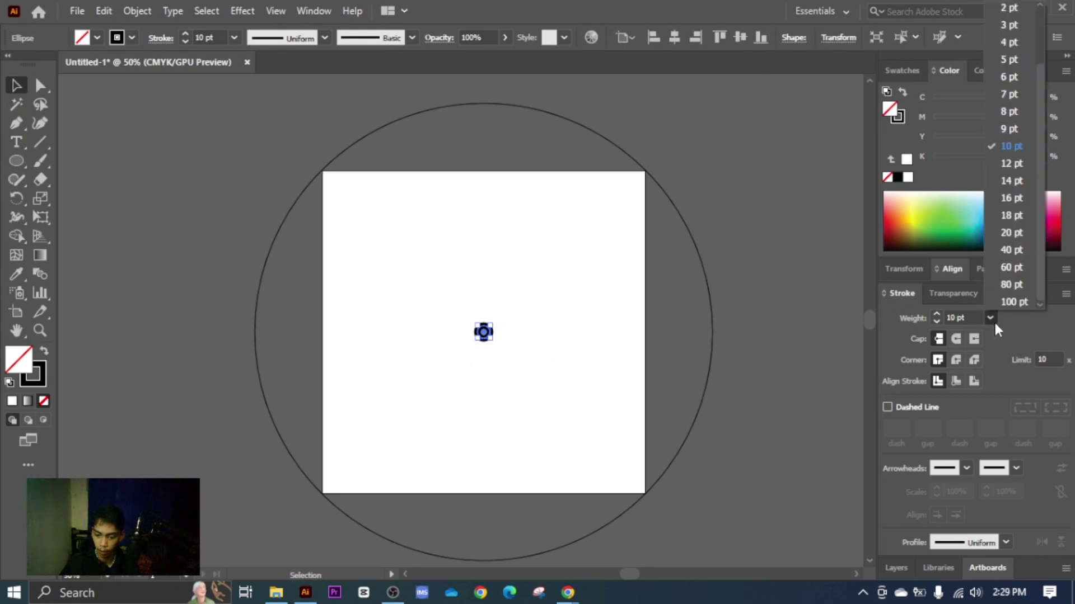
pyautogui.click(1006, 111)
pyautogui.click(811, 315)
pyautogui.scroll(1, 485, 353)
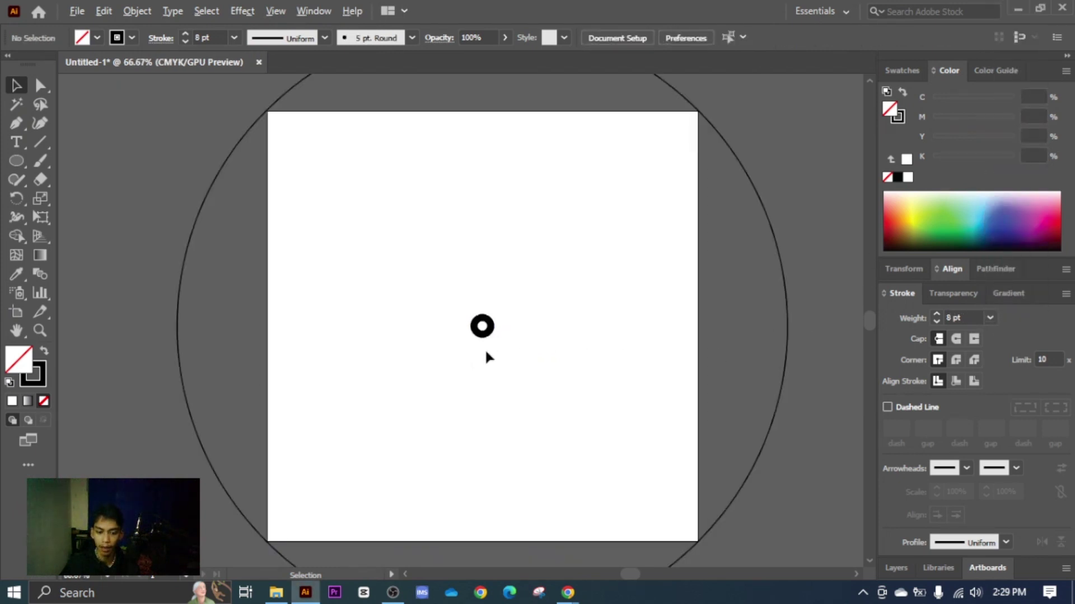
# Turn both circles' strokes into dashed lines and try out dash lengths, ending with 16 pt.
pyautogui.click(484, 331)
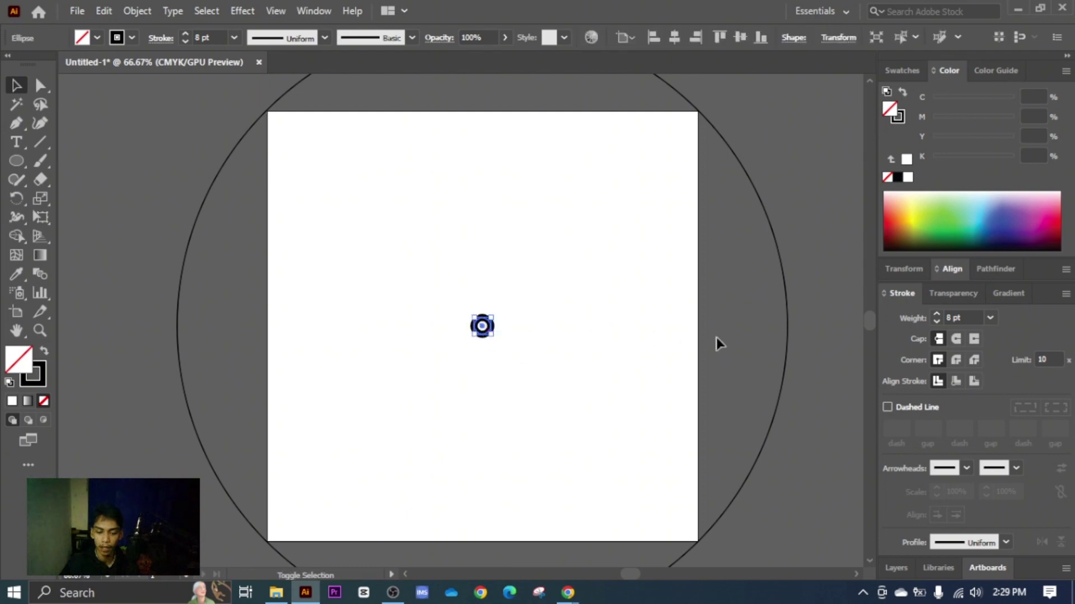
pyautogui.keyDown('shift'); pyautogui.click(787, 354); pyautogui.keyUp('shift')
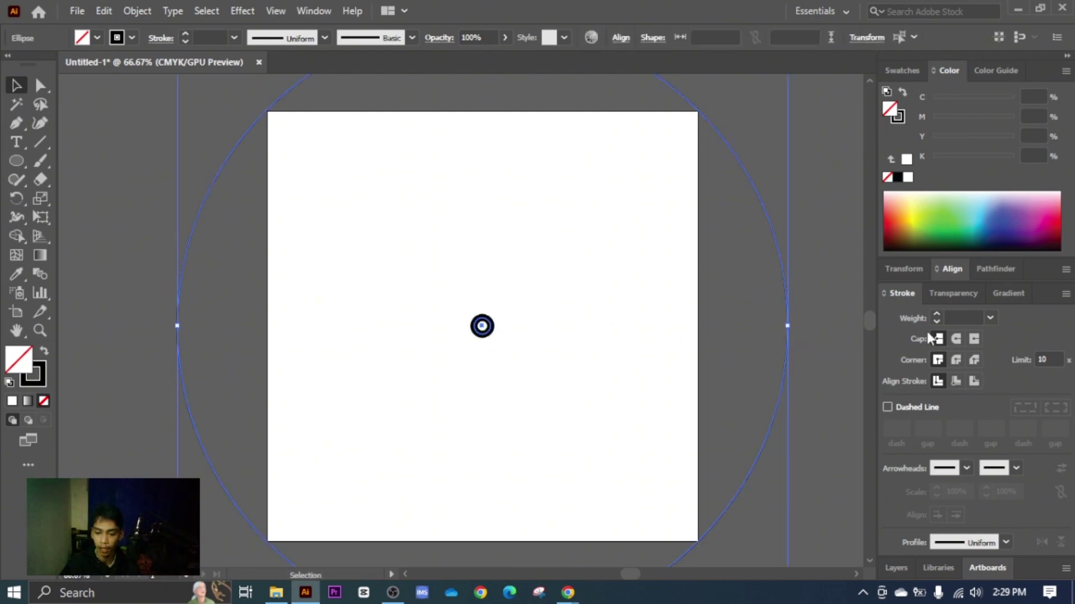
pyautogui.click(887, 407)
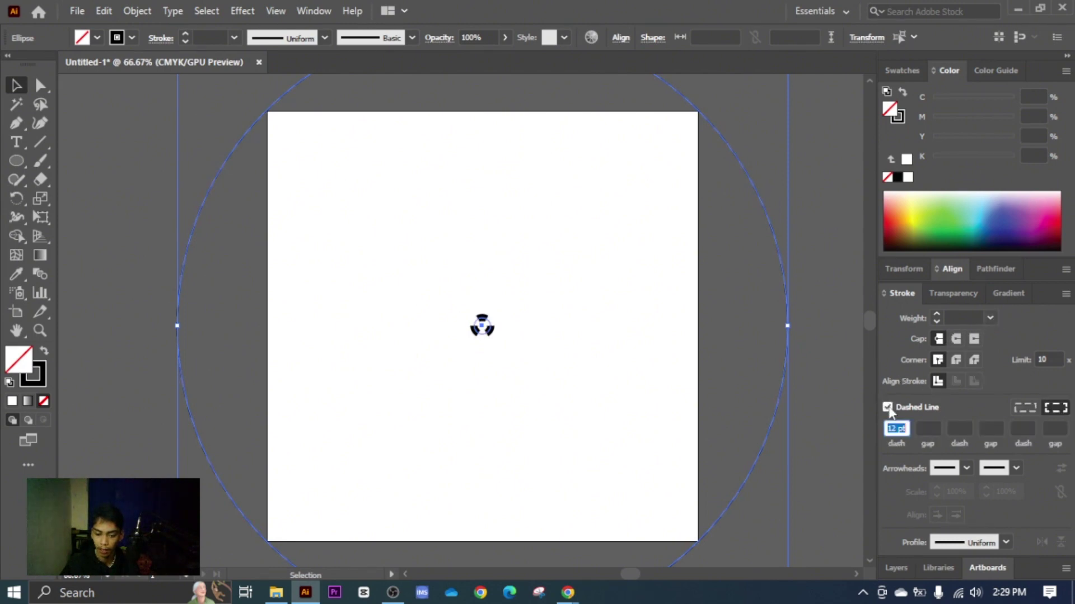
pyautogui.write('15')
pyautogui.press('Return')
pyautogui.write('22')
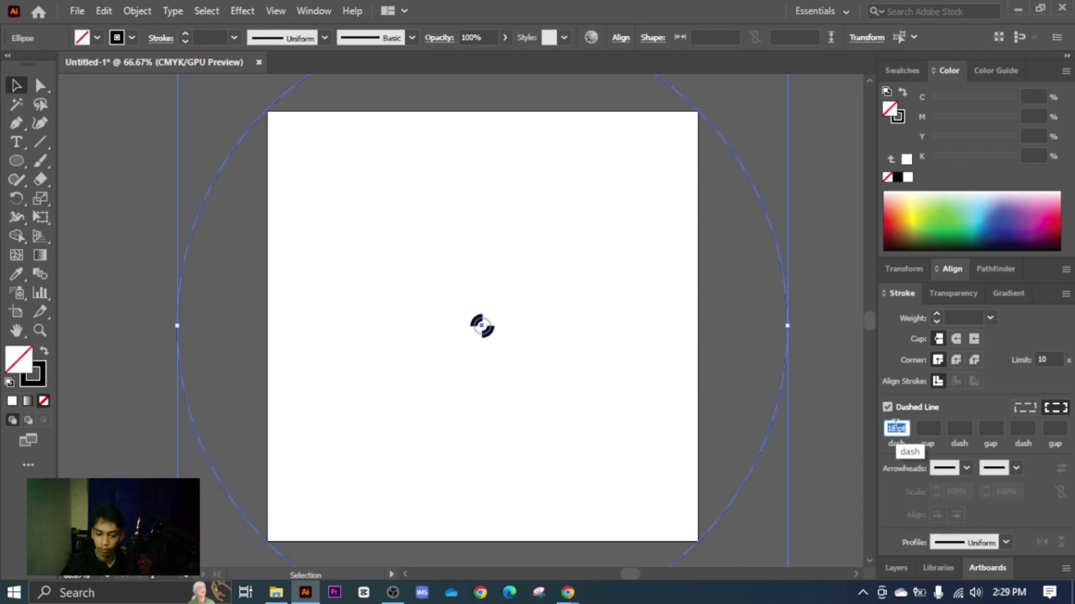
pyautogui.press('Return')
pyautogui.write('16')
pyautogui.press('Return')
# Shorten the dashes on both circles to a length of 2 pt.
pyautogui.scroll(4, 786, 488)
pyautogui.scroll(1, 786, 488)
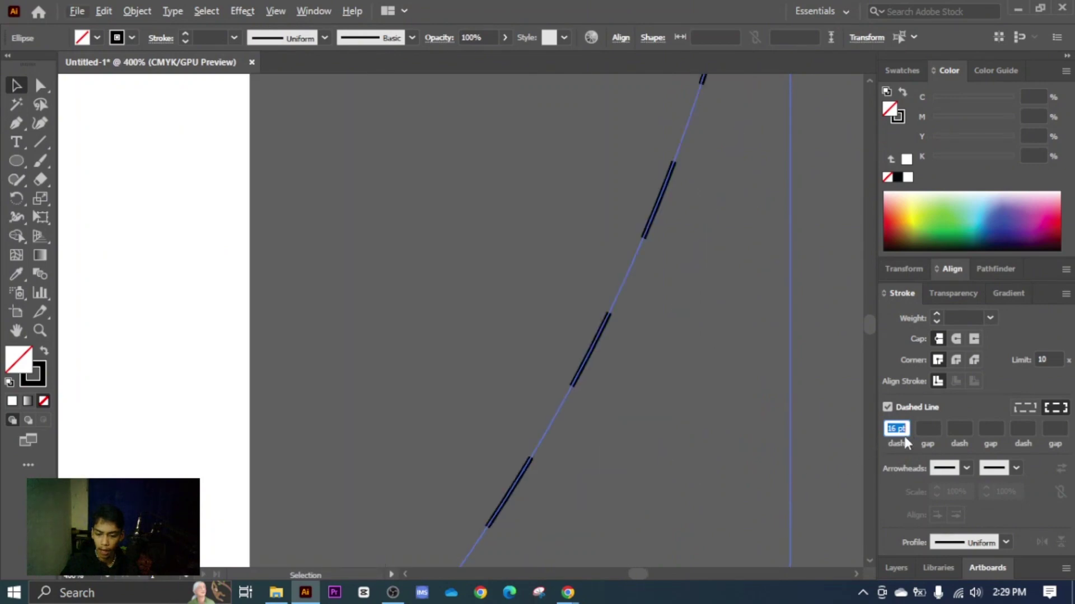
pyautogui.write('8')
pyautogui.press('Return')
pyautogui.write('2')
pyautogui.press('Return')
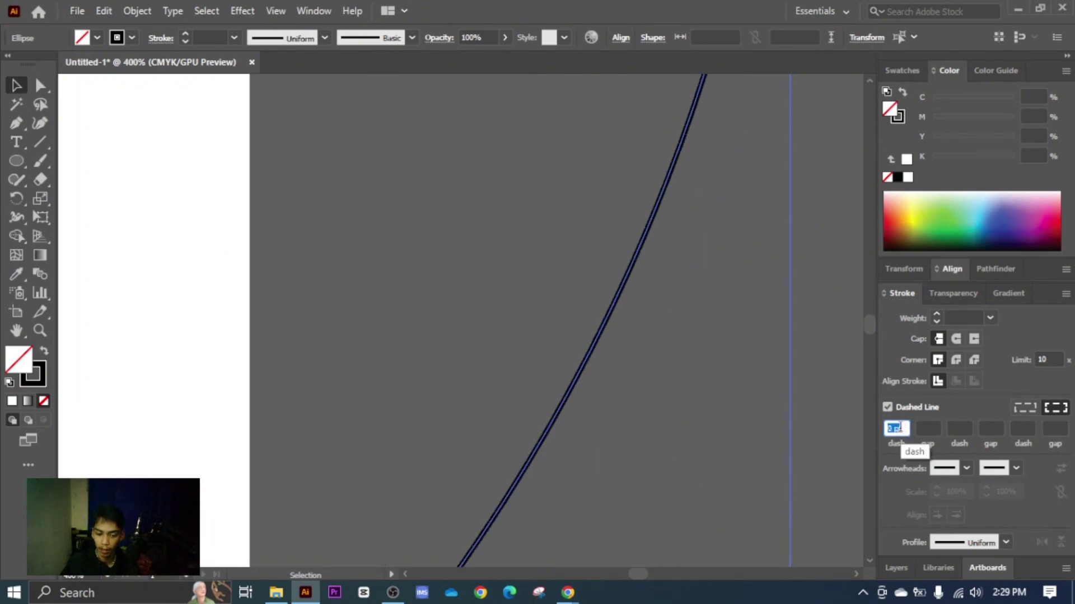
pyautogui.write('3')
pyautogui.press('Return')
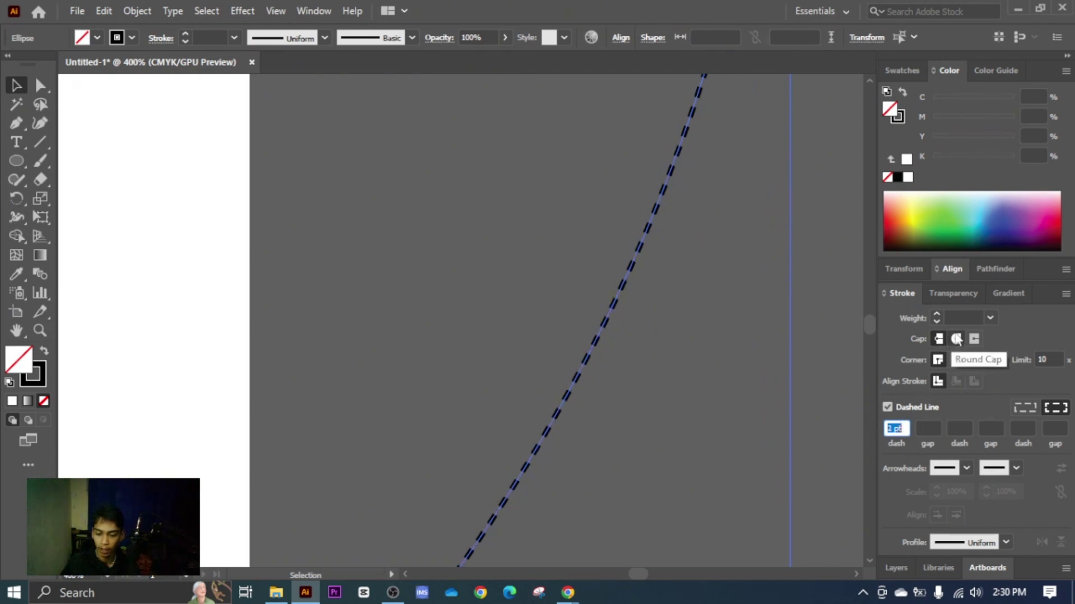
# Give both circles' dashed strokes round caps and round corner joins.
pyautogui.click(956, 340)
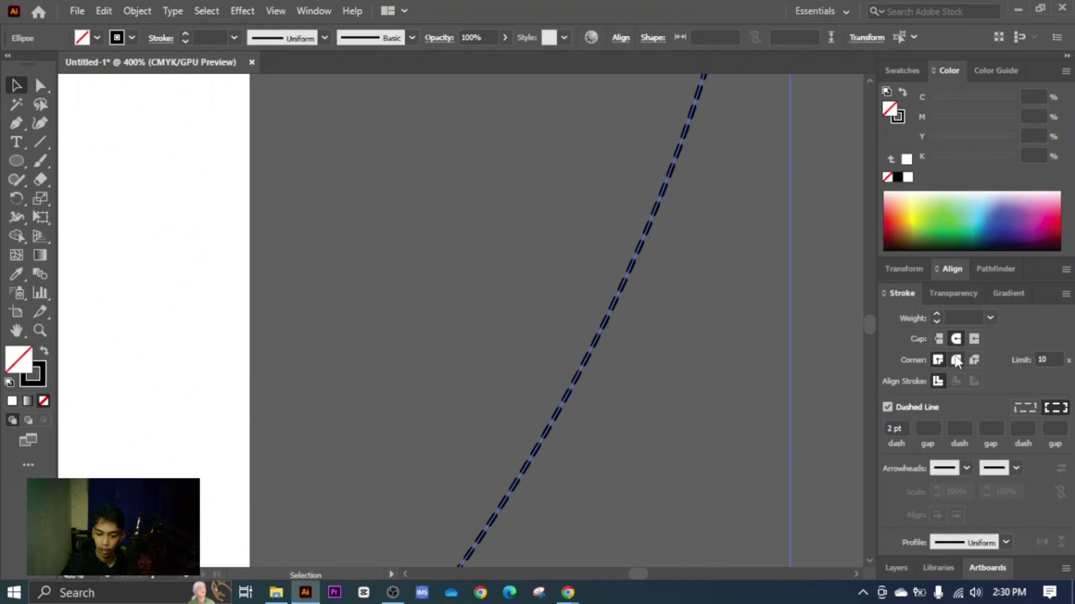
pyautogui.keyDown('alt'); pyautogui.scroll(-1, 681, 432); pyautogui.keyUp('alt')
pyautogui.keyDown('alt'); pyautogui.scroll(-3, 681, 431); pyautogui.keyUp('alt')
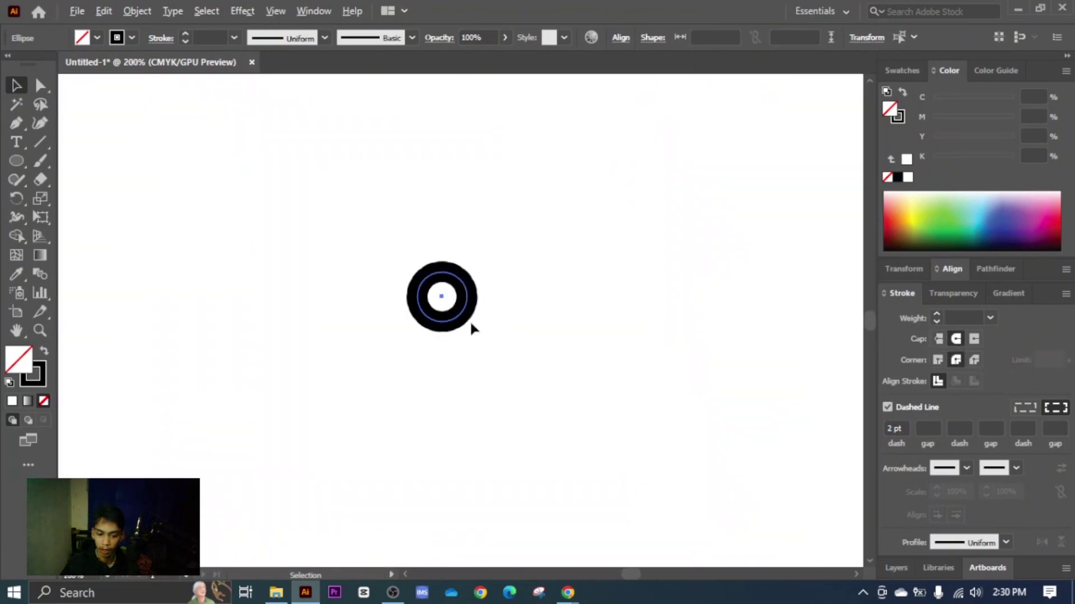
pyautogui.scroll(5, 471, 324)
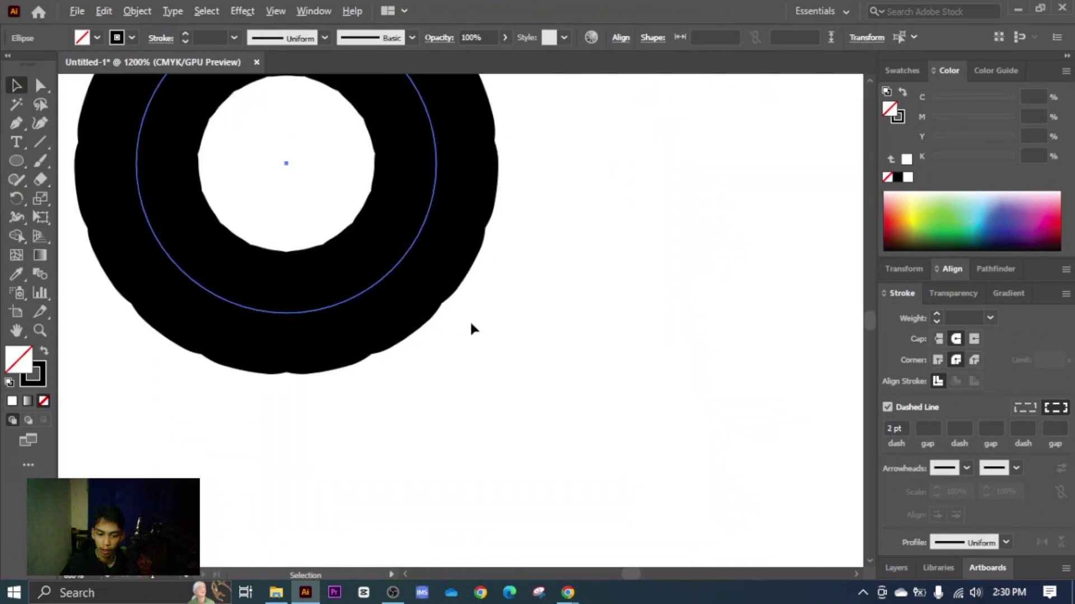
# Select the large outer circle and the small center circle and make a blend between them.
pyautogui.keyDown('alt'); pyautogui.scroll(-9, 433, 306); pyautogui.keyUp('alt')
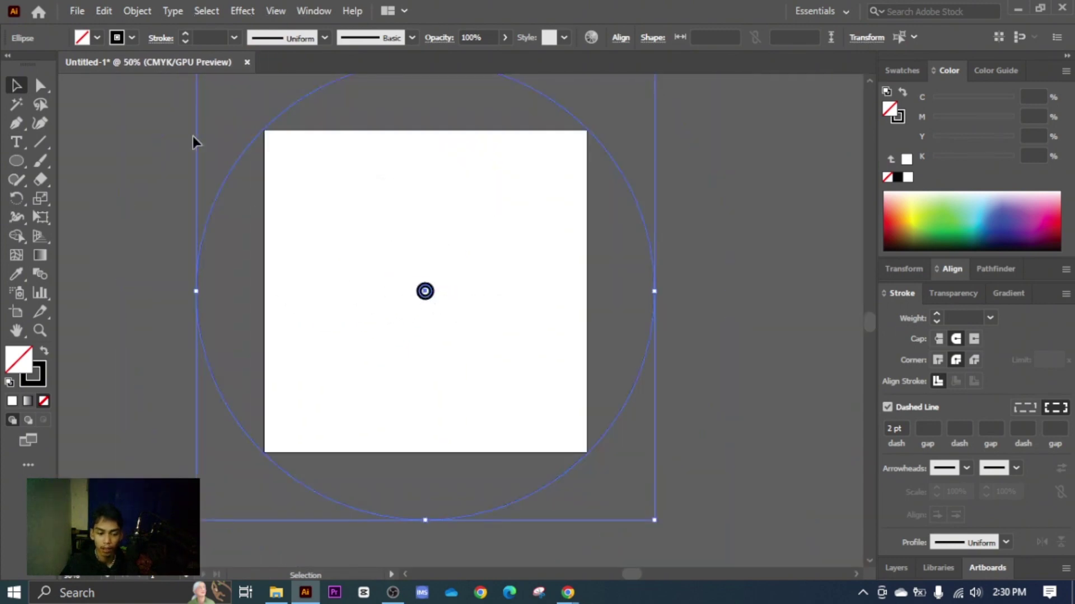
pyautogui.click(139, 12)
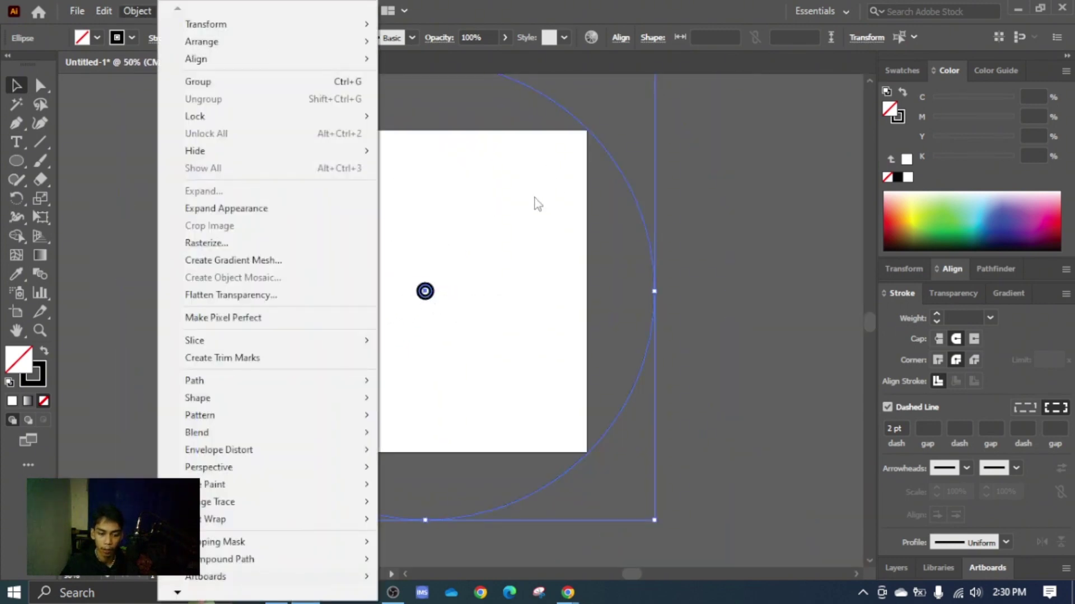
pyautogui.click(703, 243)
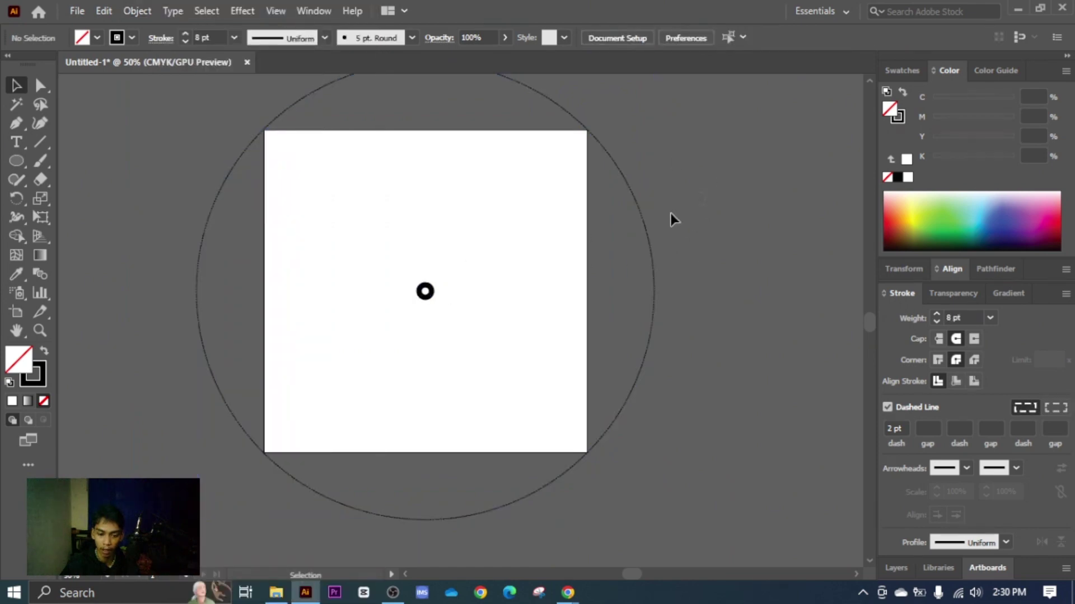
pyautogui.moveTo(704, 191); pyautogui.dragTo(421, 331)
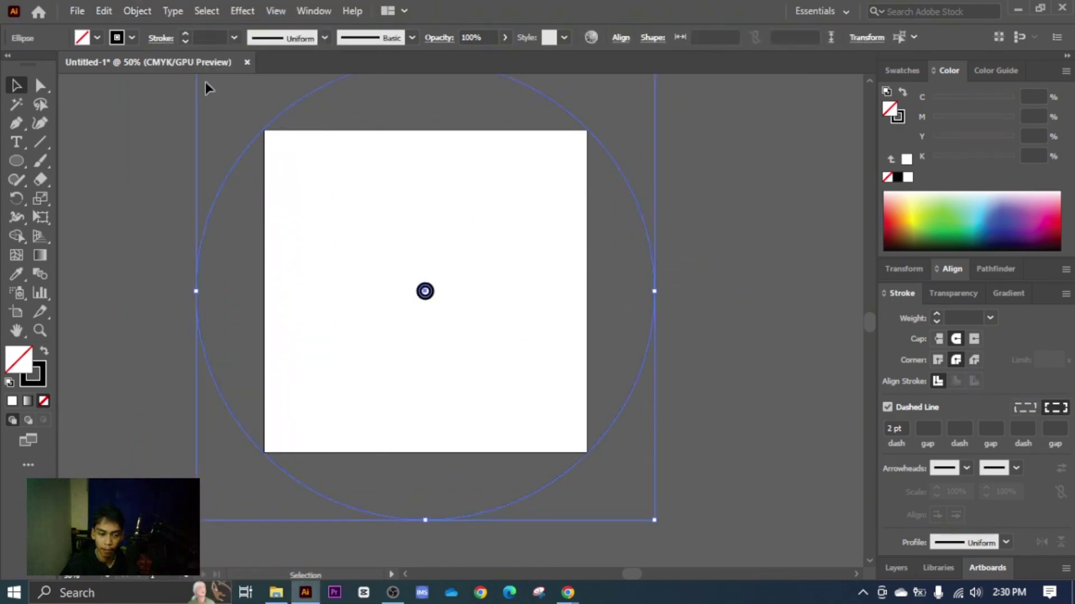
pyautogui.click(139, 11)
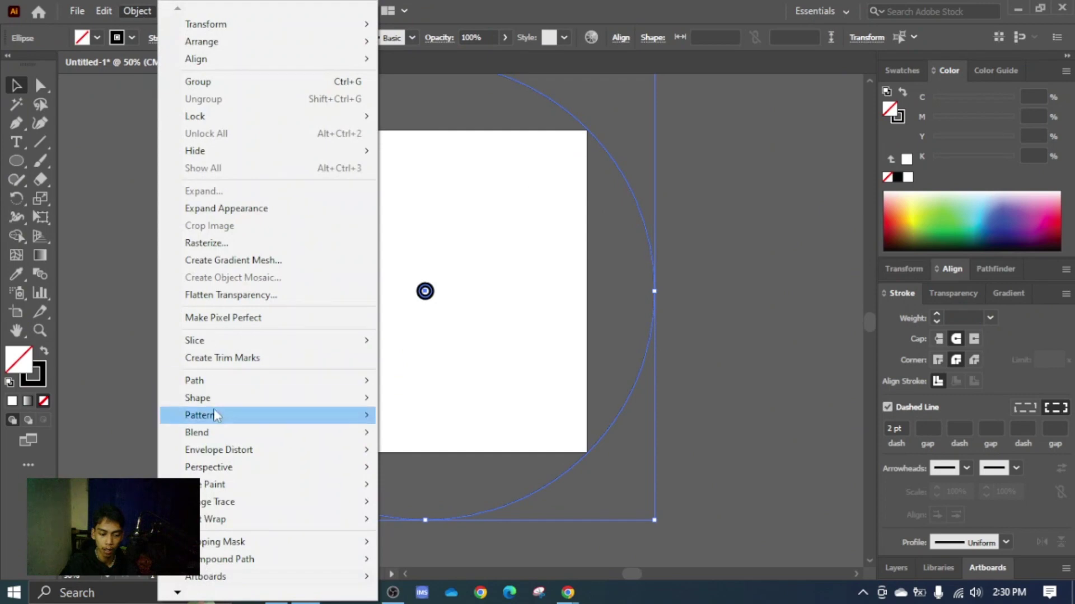
pyautogui.moveTo(217, 431)
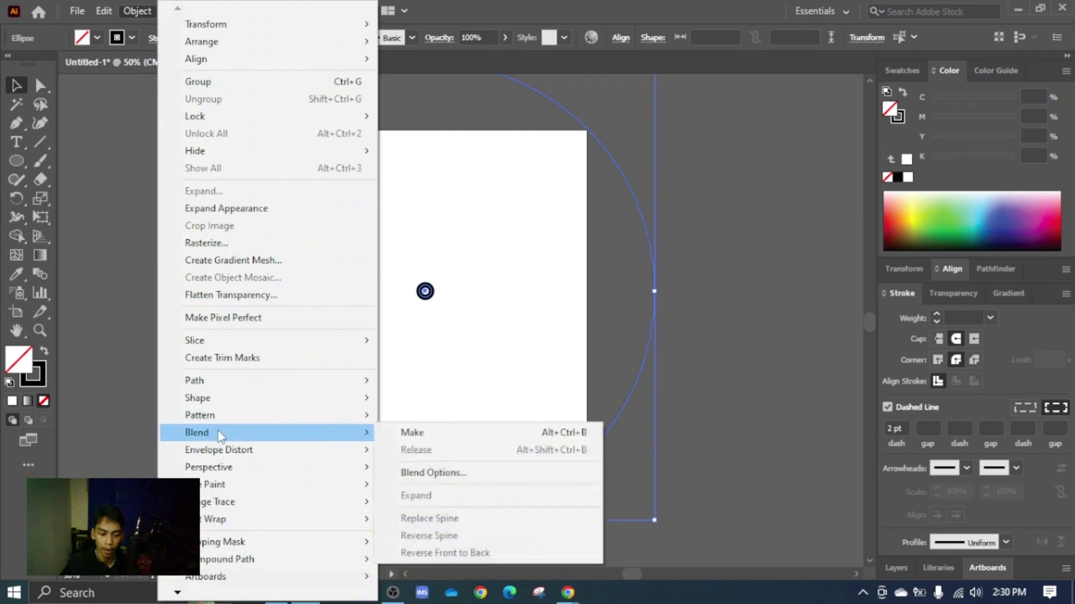
pyautogui.click(417, 438)
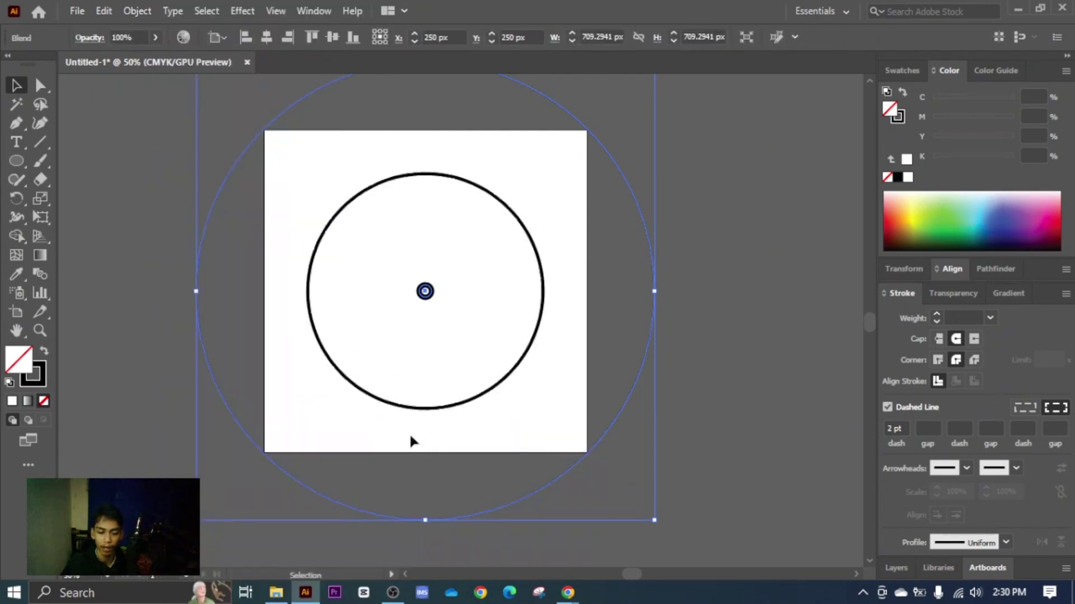
# Set the blend's spacing to Specified Steps, raise the step count to 32, and deselect the artwork.
pyautogui.click(146, 15)
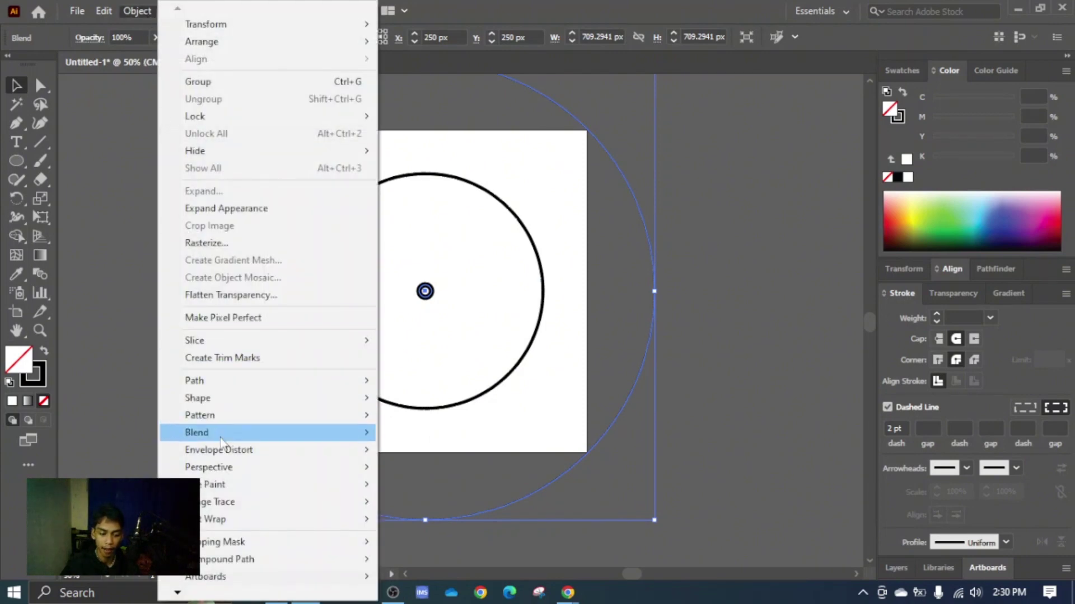
pyautogui.moveTo(221, 442)
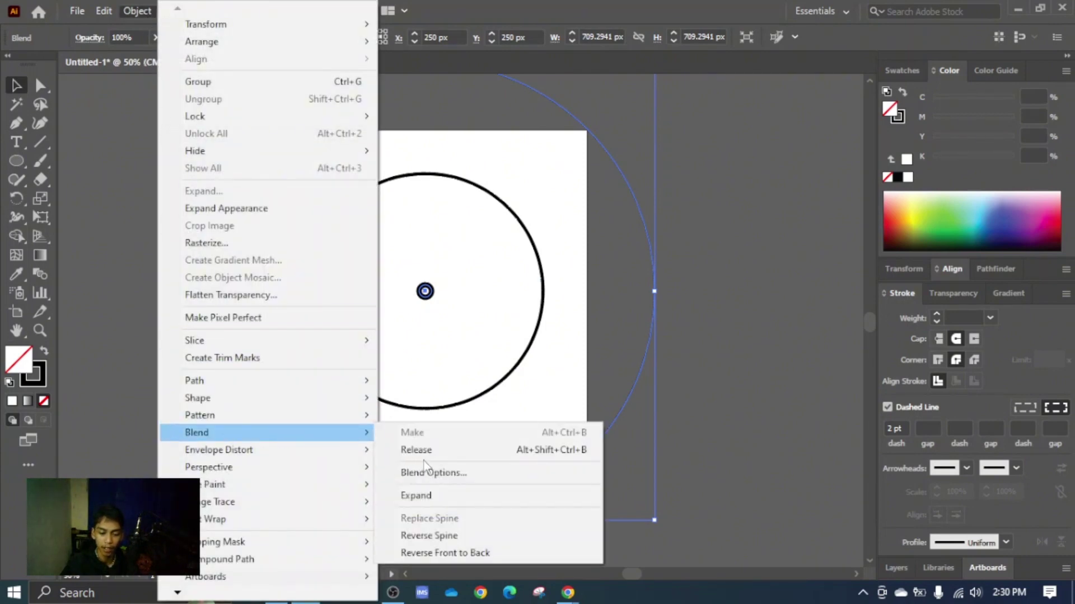
pyautogui.click(435, 473)
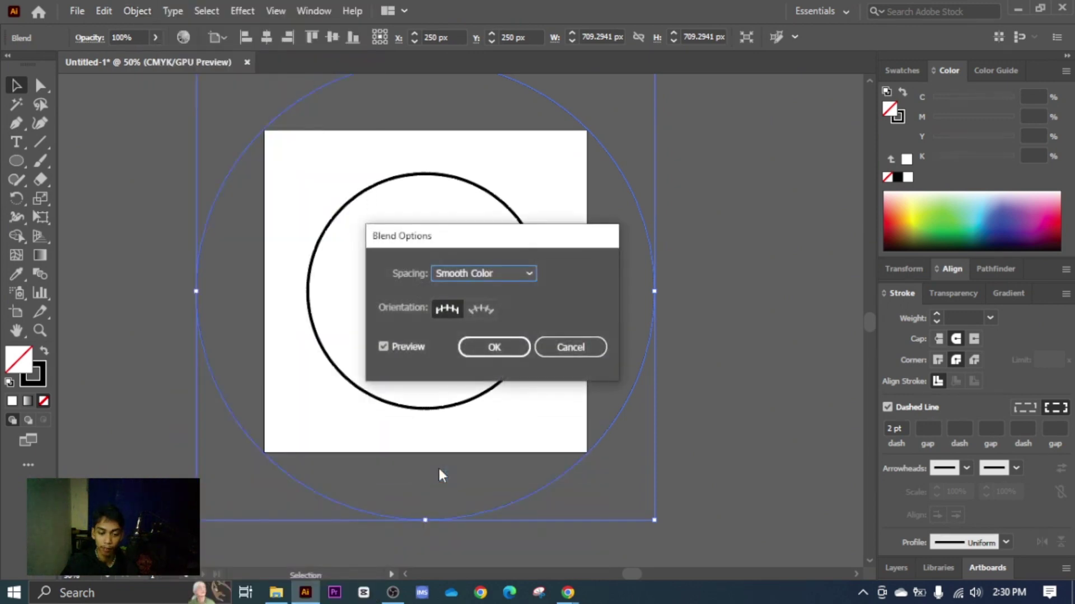
pyautogui.click(479, 279)
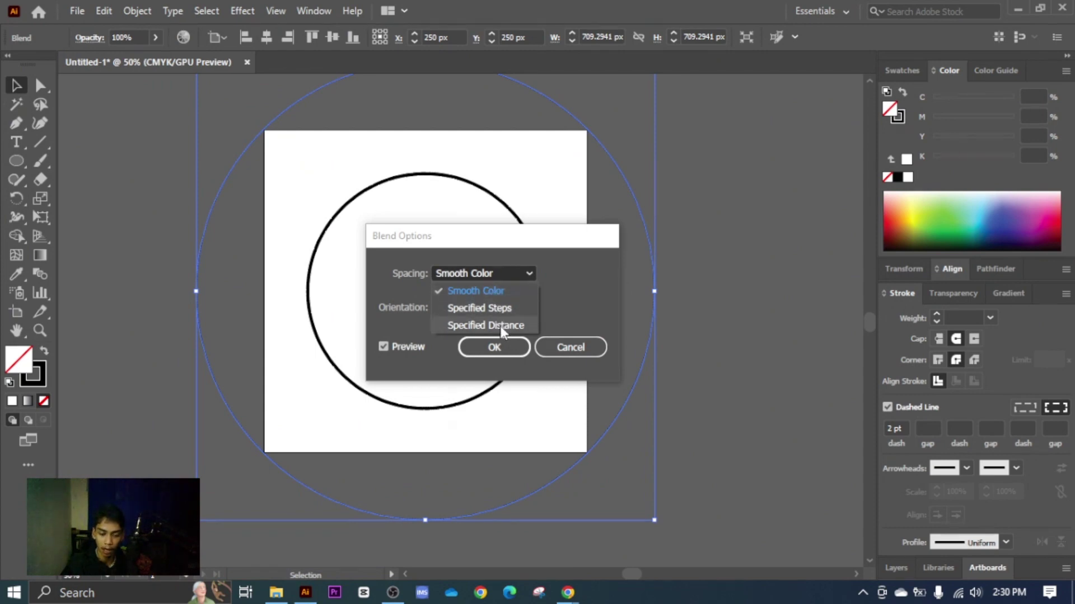
pyautogui.click(495, 309)
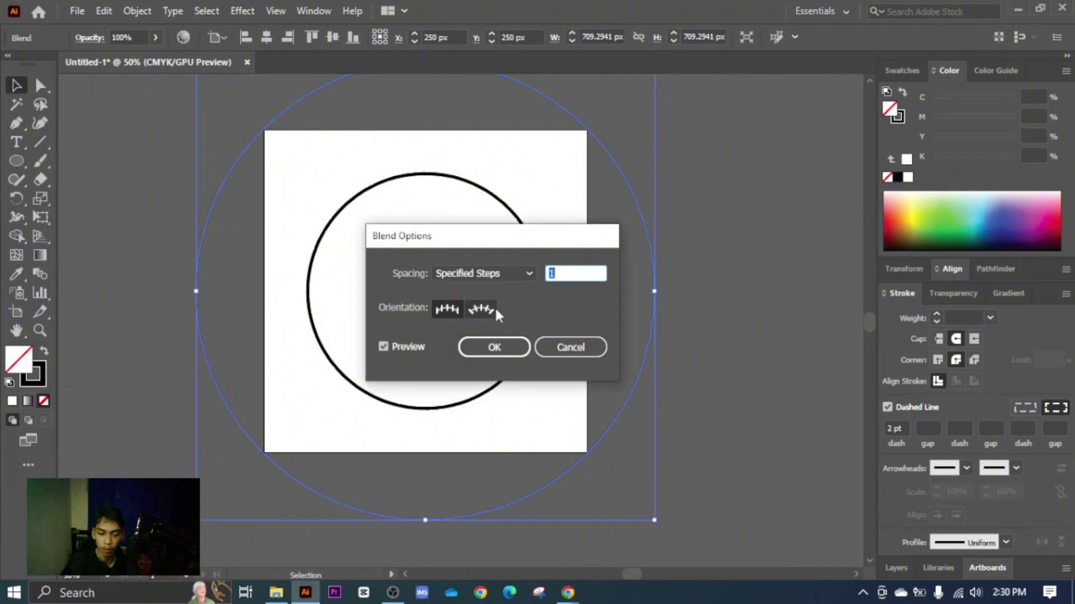
pyautogui.press('Up')
pyautogui.press('Up')
pyautogui.press('Up')
pyautogui.press('Up')
pyautogui.press('Up')
pyautogui.press('Up')
pyautogui.press('Up')
pyautogui.press('Up')
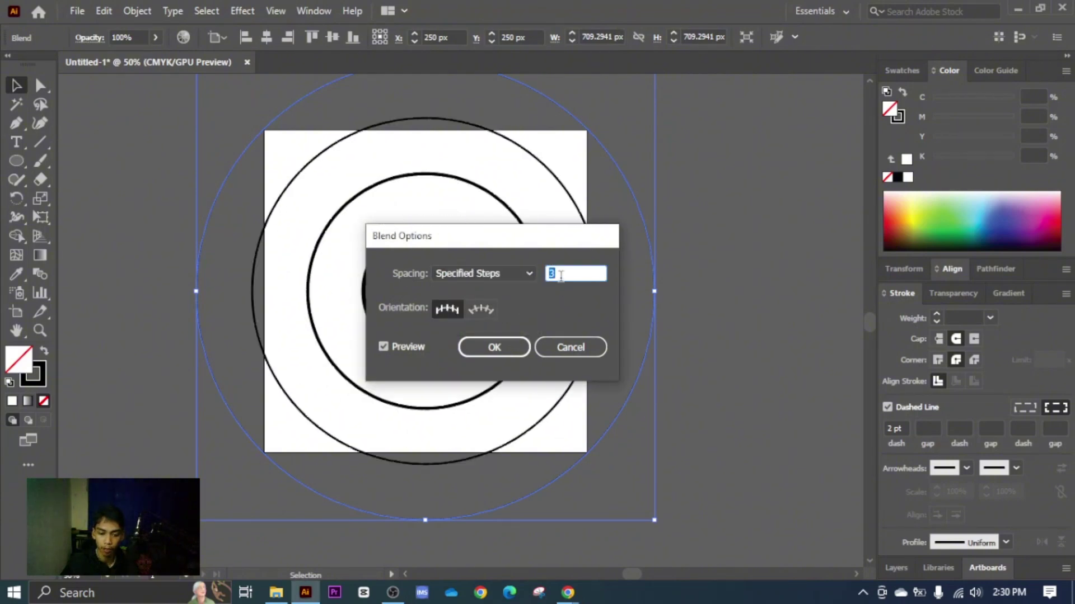
pyautogui.press('Up')
pyautogui.press('Up')
pyautogui.press('Up')
pyautogui.press('Up')
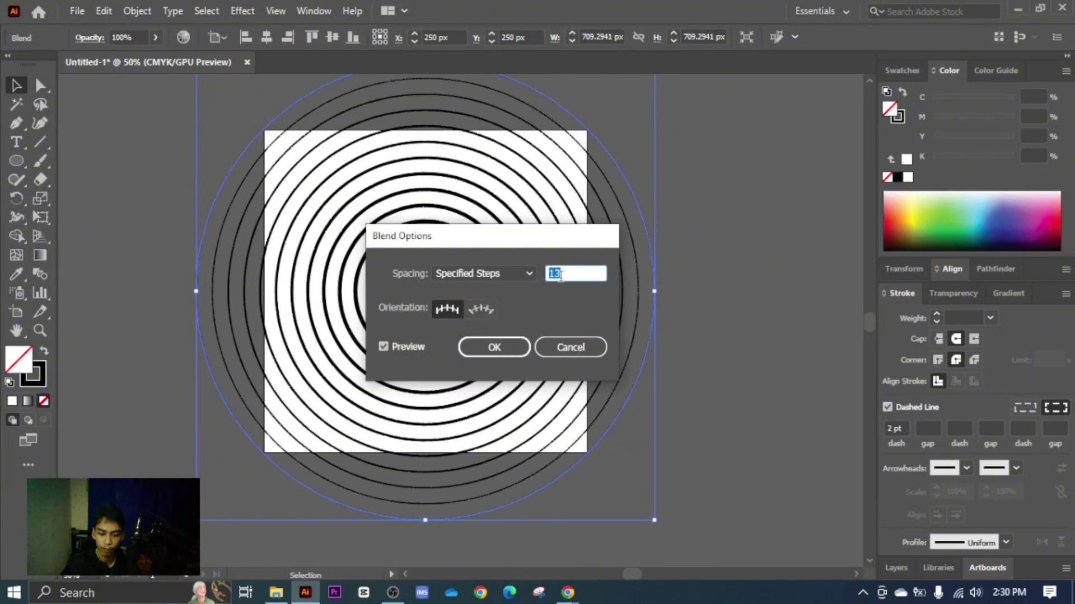
pyautogui.press('Up')
pyautogui.press('Up')
pyautogui.press('Up')
pyautogui.press('Up')
pyautogui.press('Up')
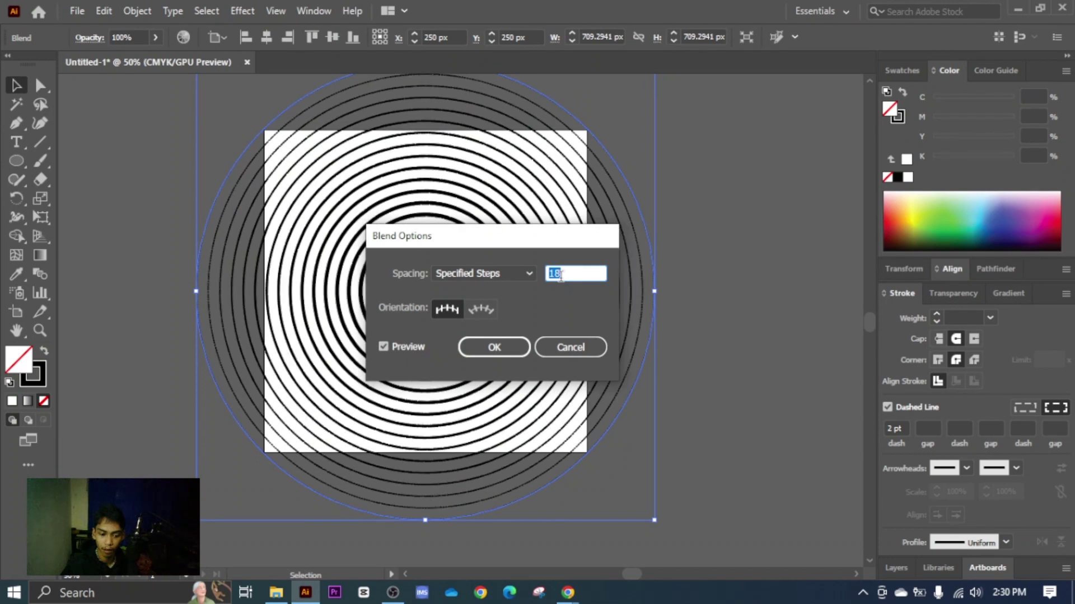
pyautogui.press('Up')
pyautogui.press('Up')
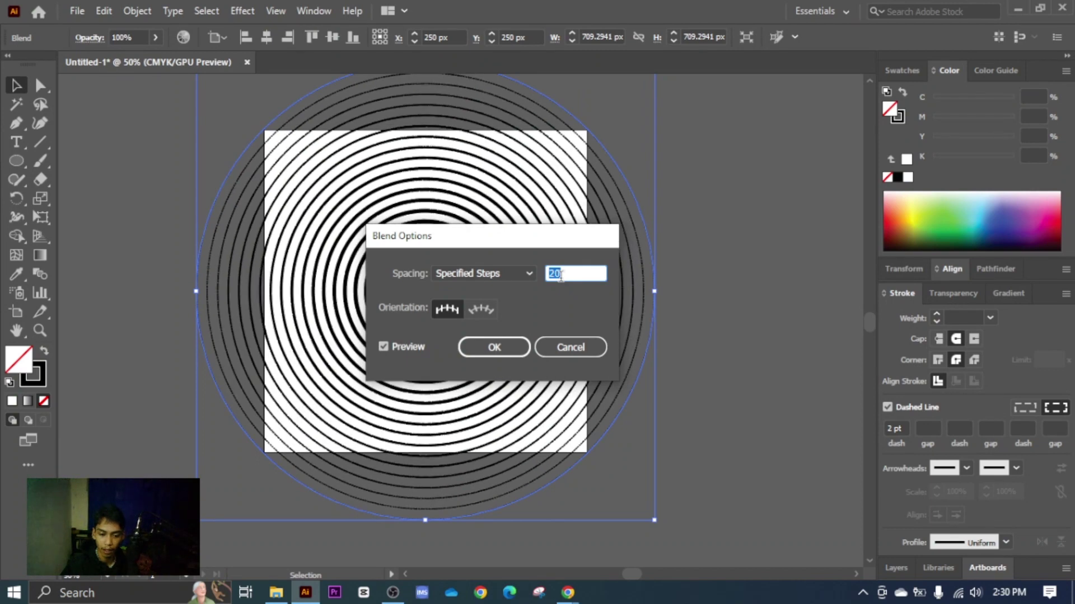
pyautogui.press('Up')
pyautogui.press('Up')
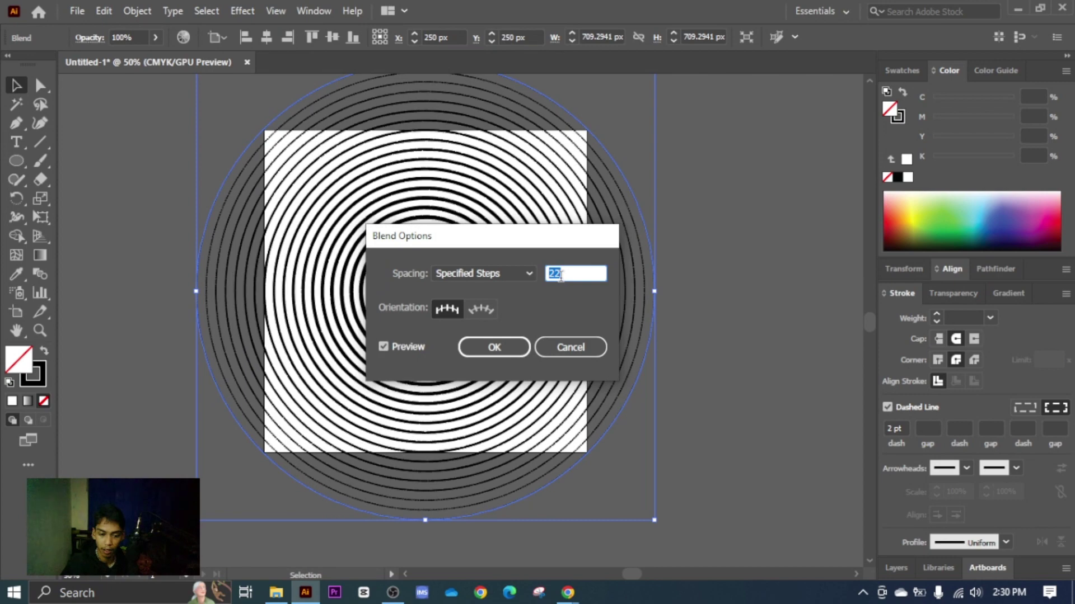
pyautogui.press('Up')
pyautogui.press('Up')
pyautogui.press('Up')
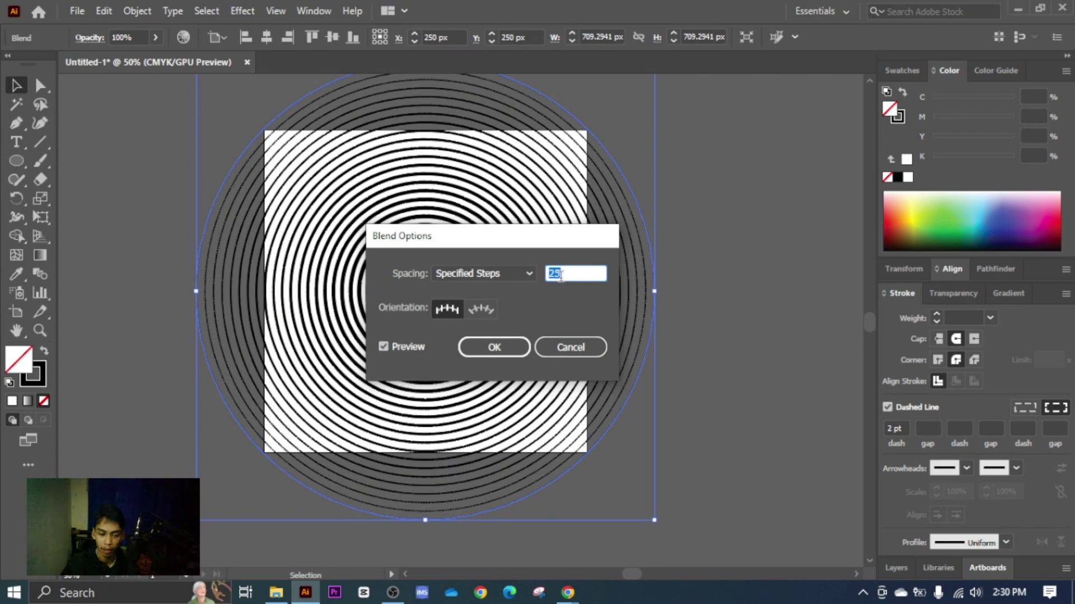
pyautogui.press('Up')
pyautogui.press('Up')
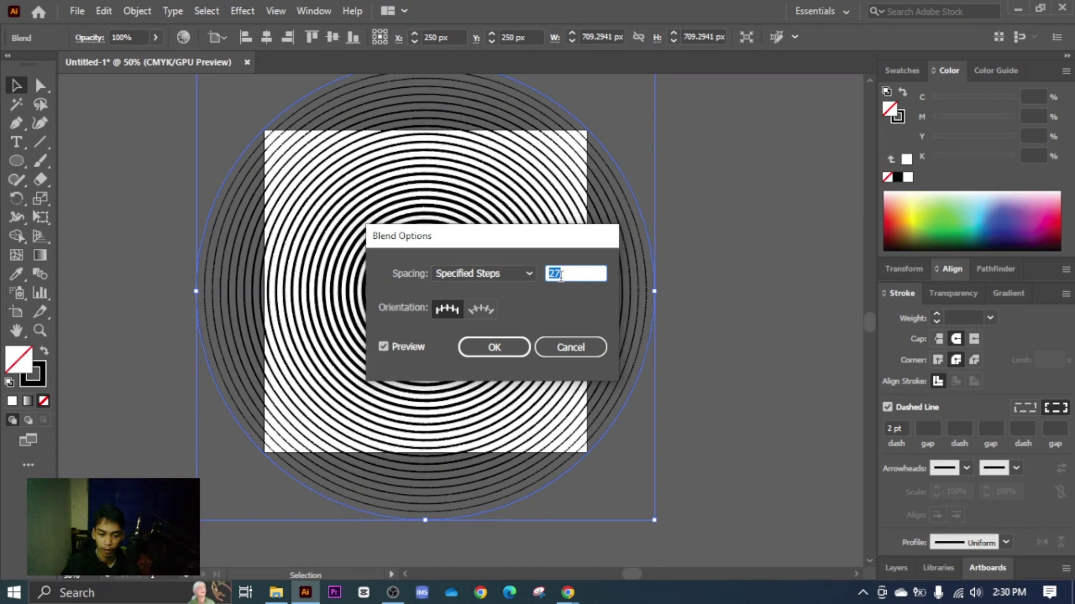
pyautogui.press('Up')
pyautogui.press('Up')
pyautogui.press('Up')
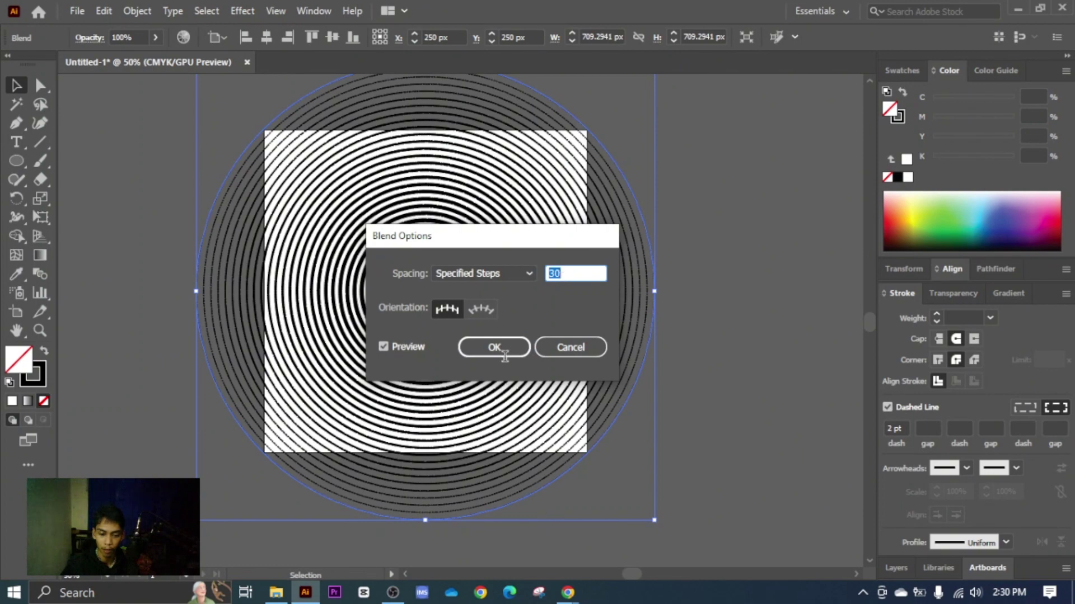
pyautogui.press('Up')
pyautogui.press('Up')
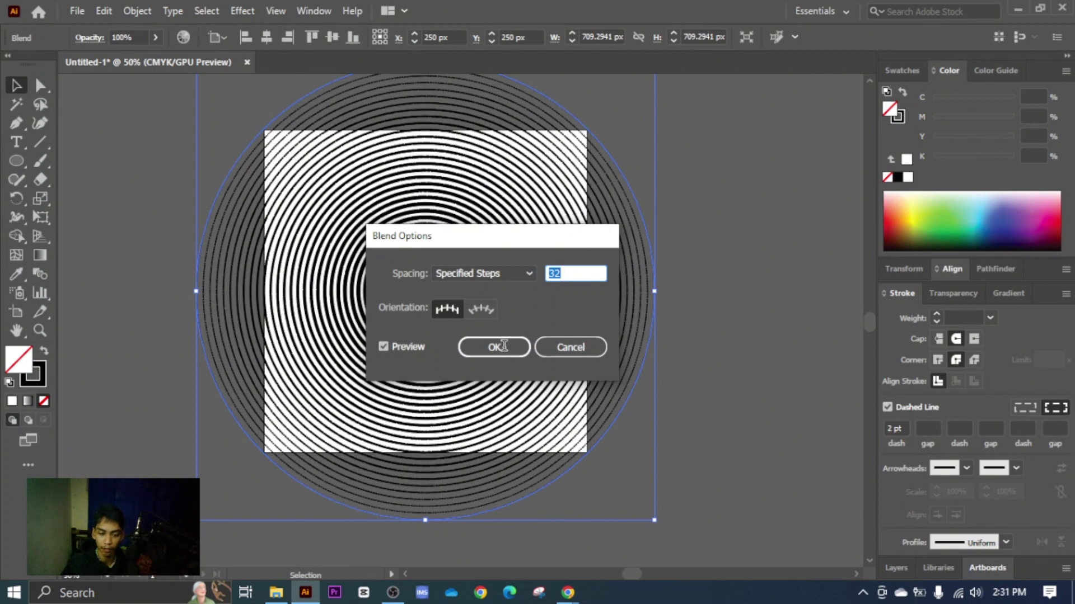
pyautogui.press('Up')
pyautogui.click(494, 348)
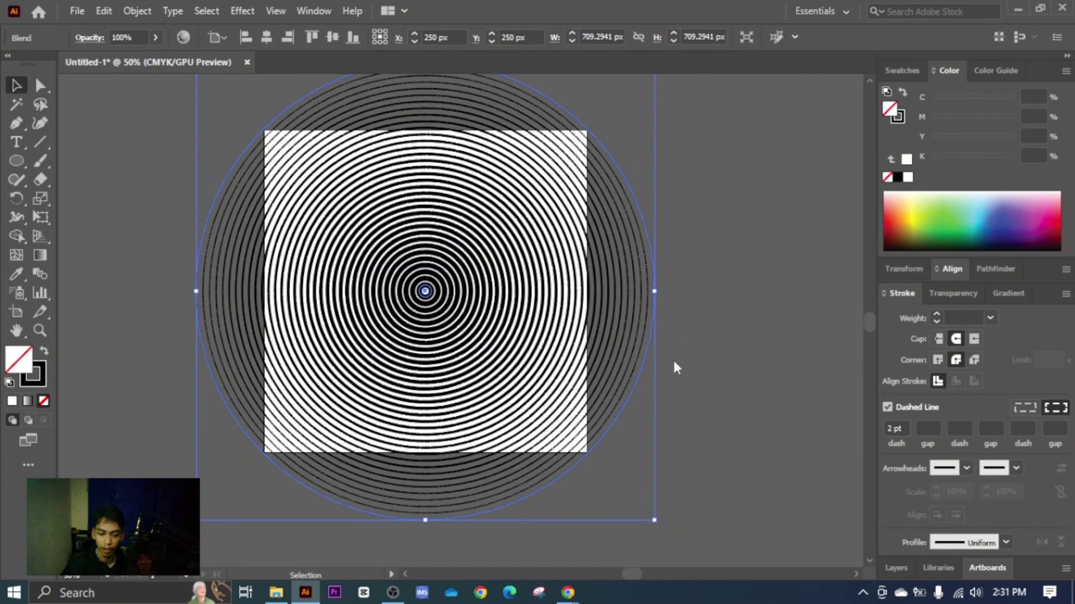
pyautogui.click(690, 371)
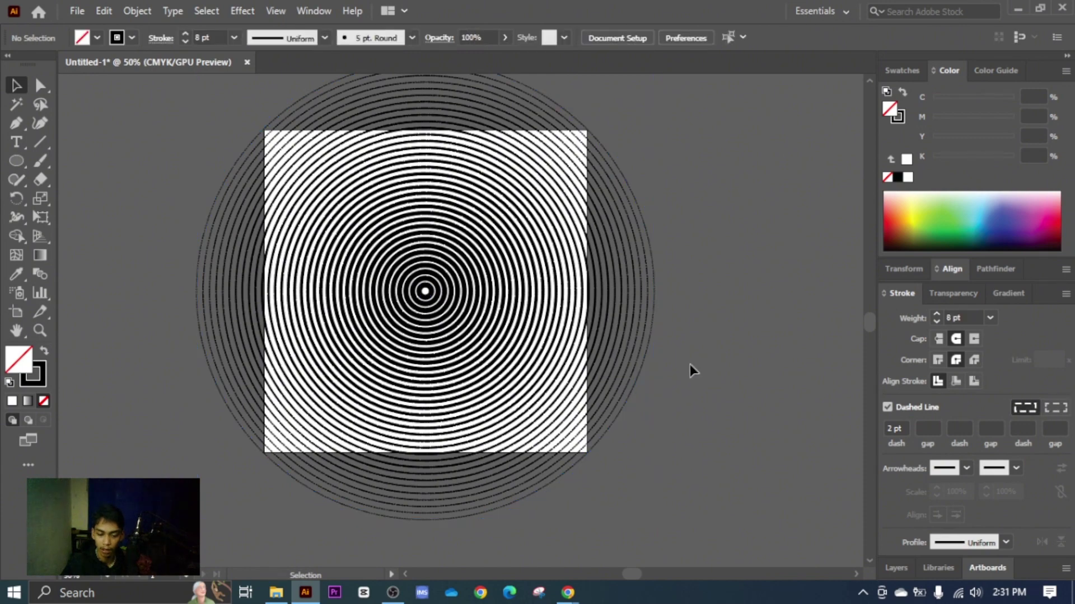
# Set the dash length of the blended circles' strokes to 5 pt.
pyautogui.scroll(1, 576, 383)
pyautogui.scroll(2, 573, 384)
pyautogui.scroll(-2, 575, 384)
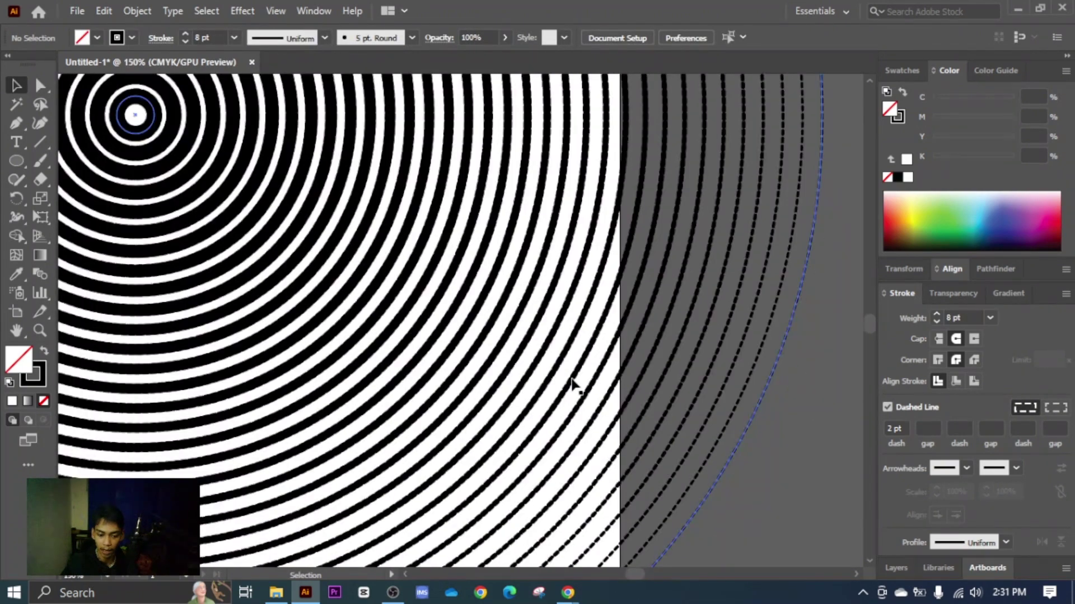
pyautogui.click(549, 354)
pyautogui.click(898, 427)
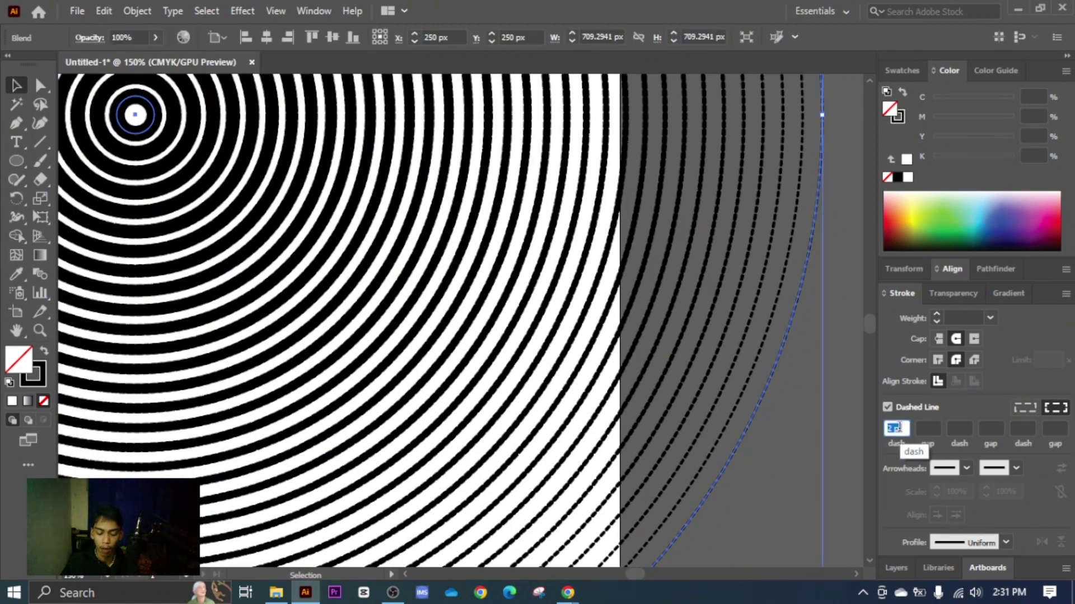
pyautogui.write('5')
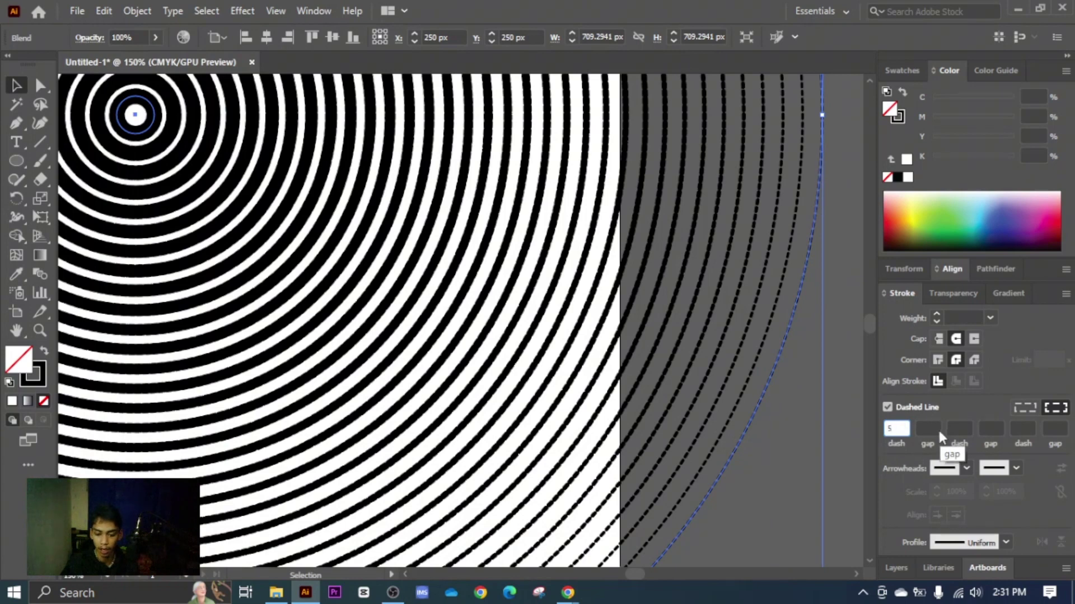
pyautogui.click(779, 448)
pyautogui.scroll(-4, 738, 446)
pyautogui.scroll(3, 721, 439)
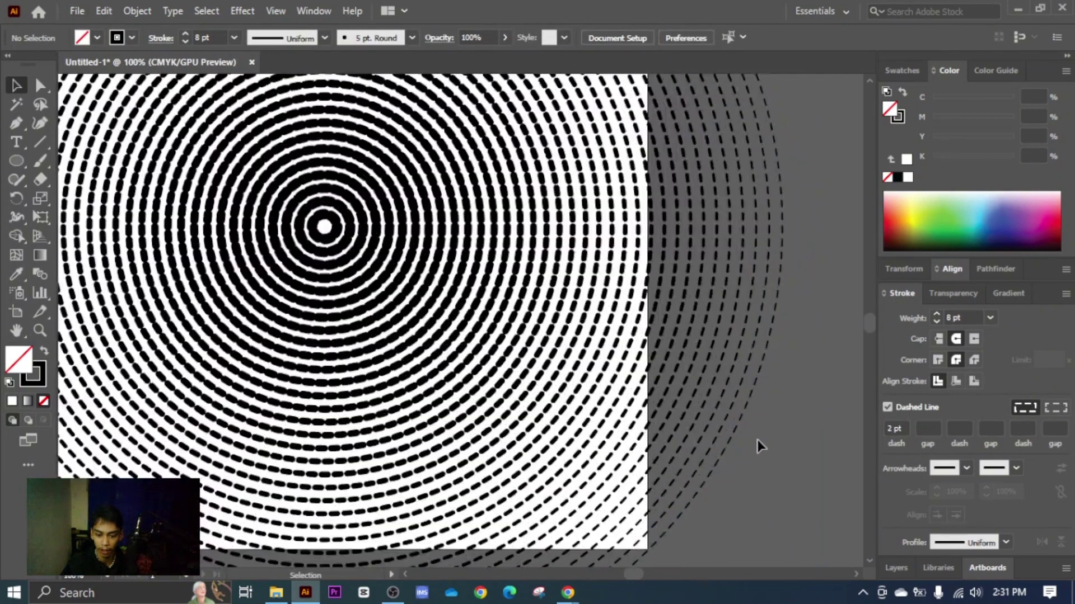
# Lengthen the dashes of the blended circles to 10 pt.
pyautogui.click(733, 440)
pyautogui.click(896, 428)
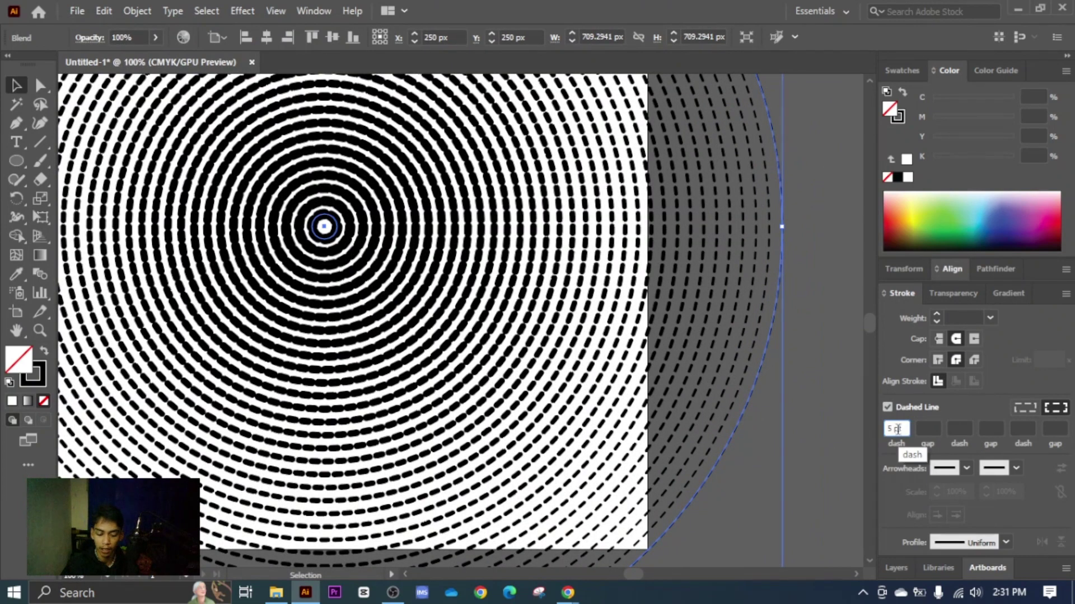
pyautogui.doubleClick(897, 429)
pyautogui.write('15')
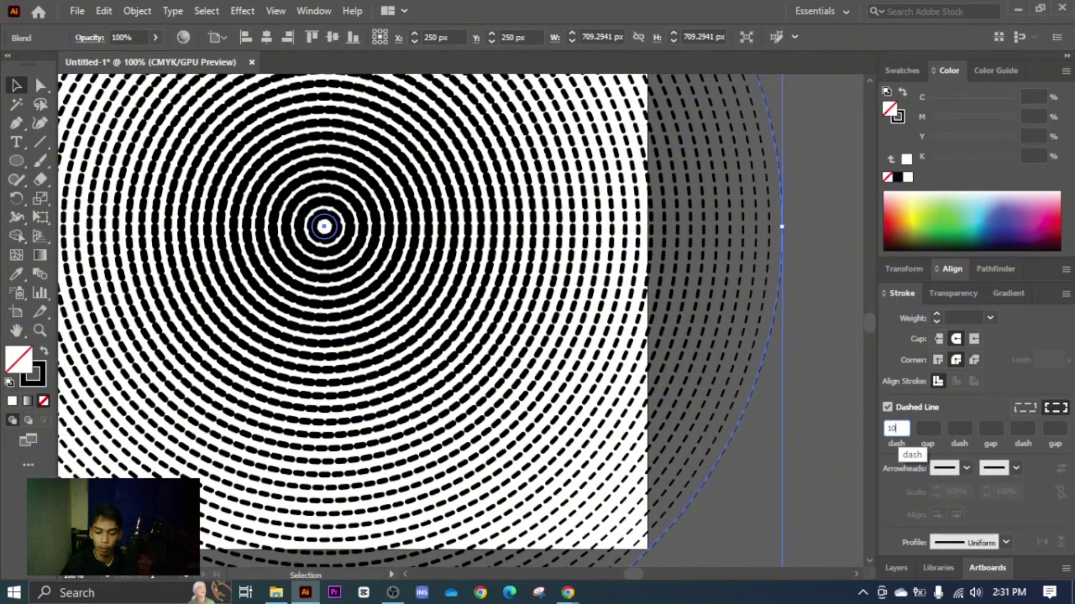
pyautogui.click(754, 476)
pyautogui.scroll(-2, 755, 476)
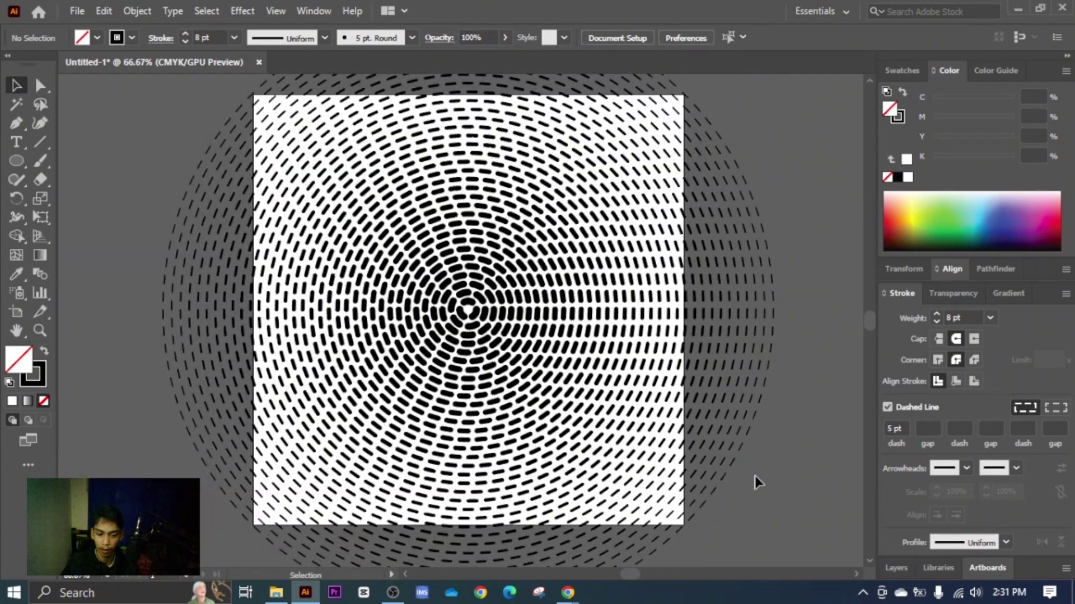
# Raise the dash length of the selected blend to 11 pt.
pyautogui.click(724, 447)
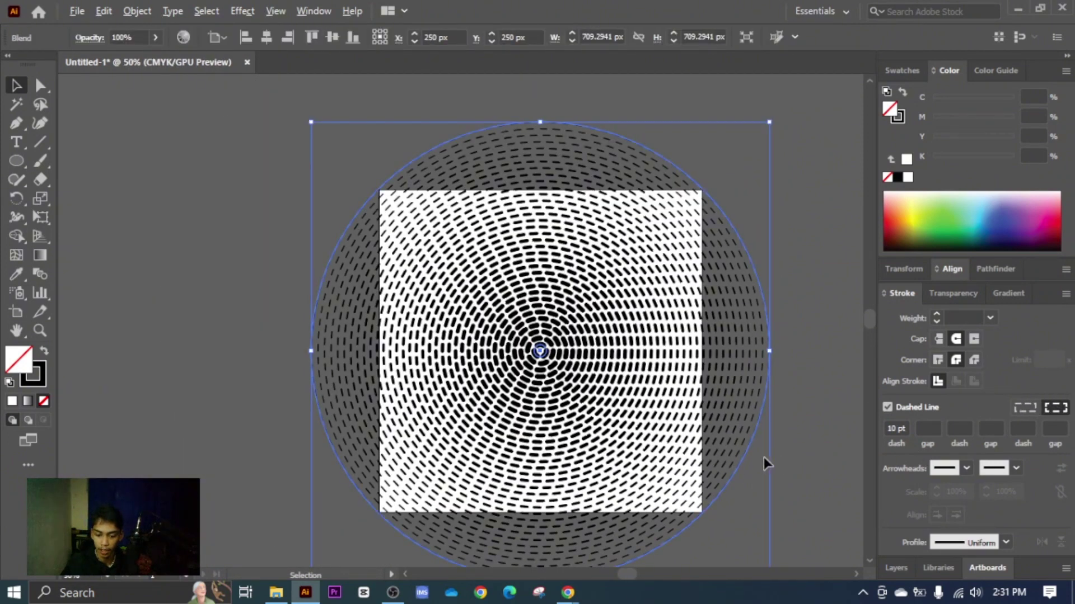
pyautogui.scroll(1, 764, 458)
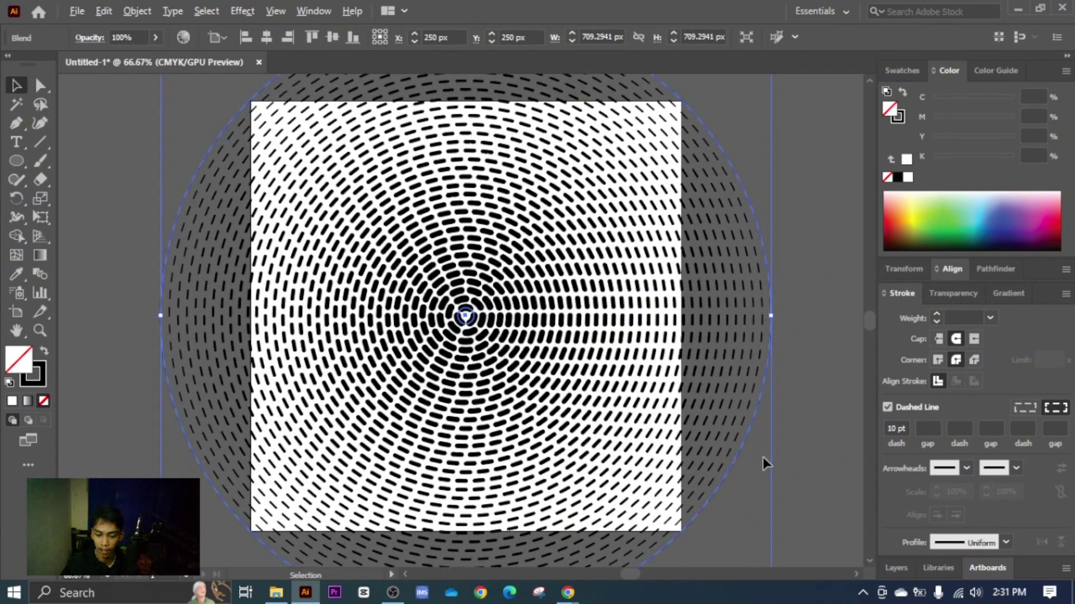
pyautogui.click(898, 429)
pyautogui.press('Up')
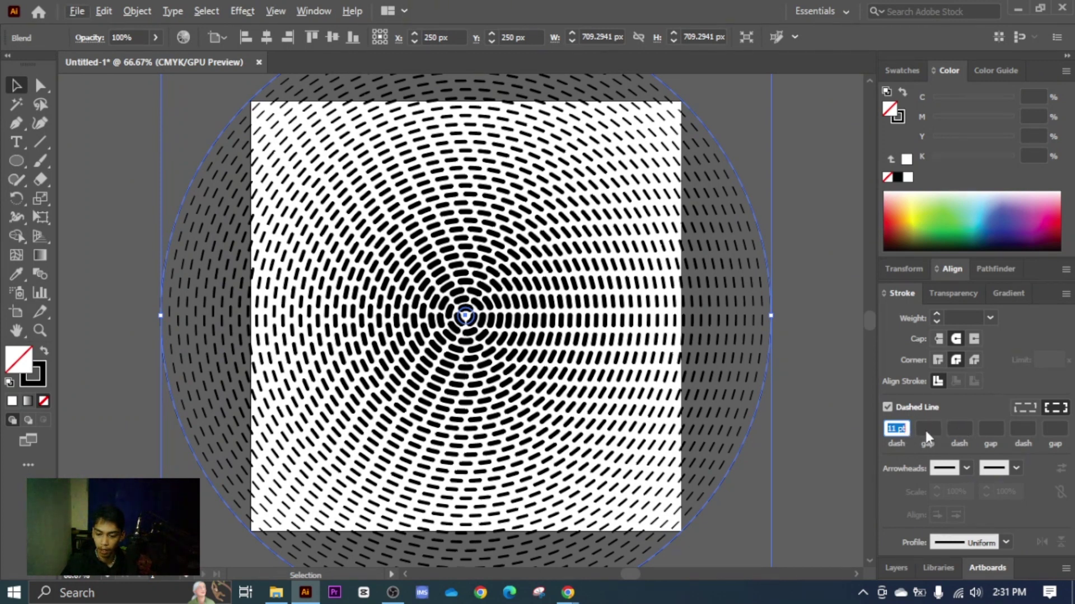
# Set the remaining dash and gap values of the blended circles' strokes to 11 pt.
pyautogui.click(960, 428)
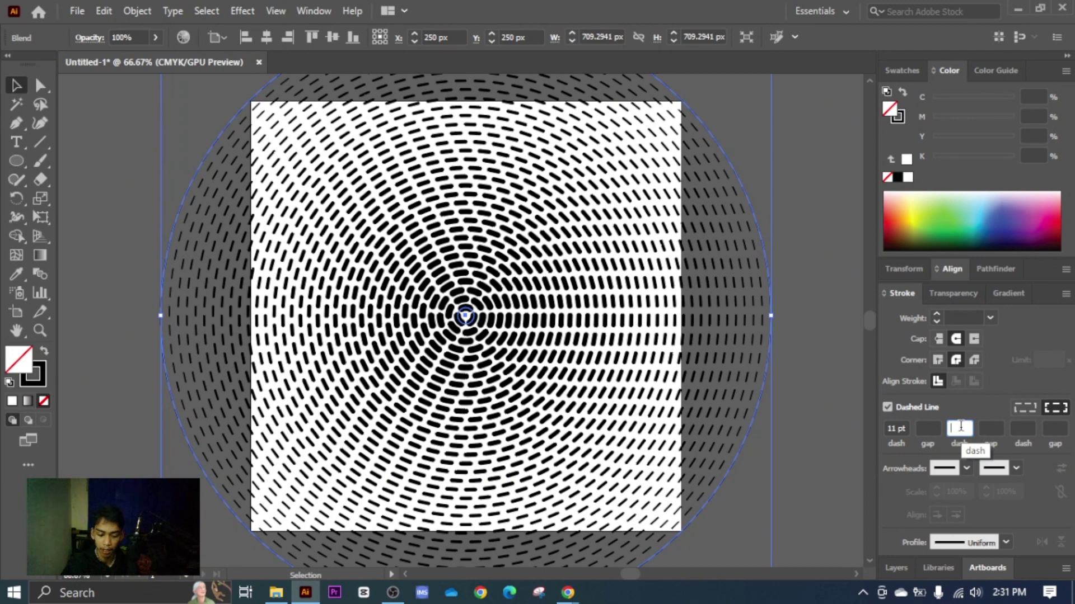
pyautogui.write('11')
pyautogui.click(1022, 428)
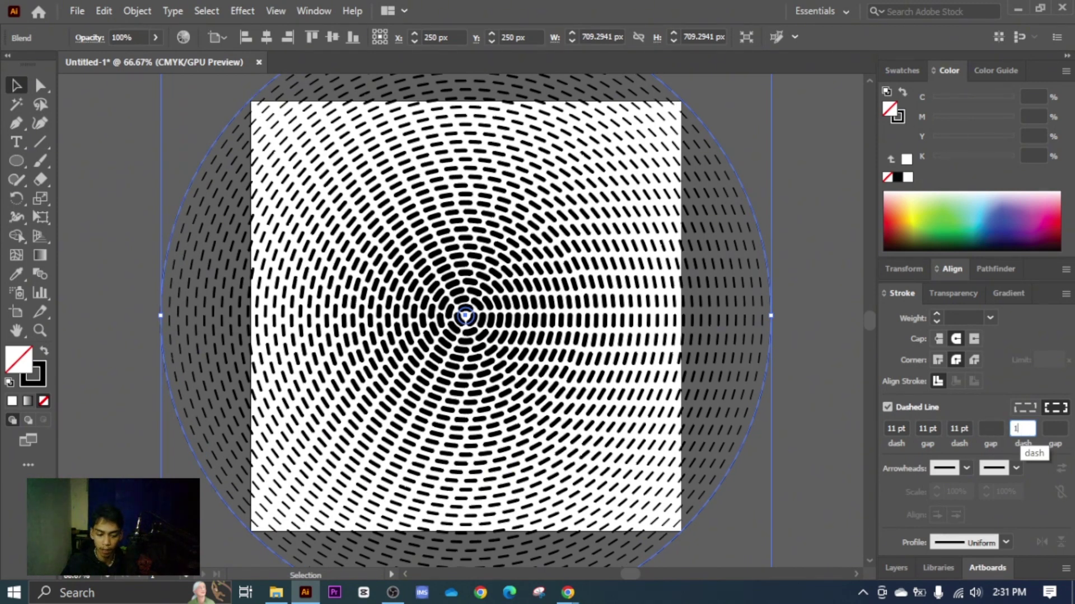
pyautogui.click(1054, 428)
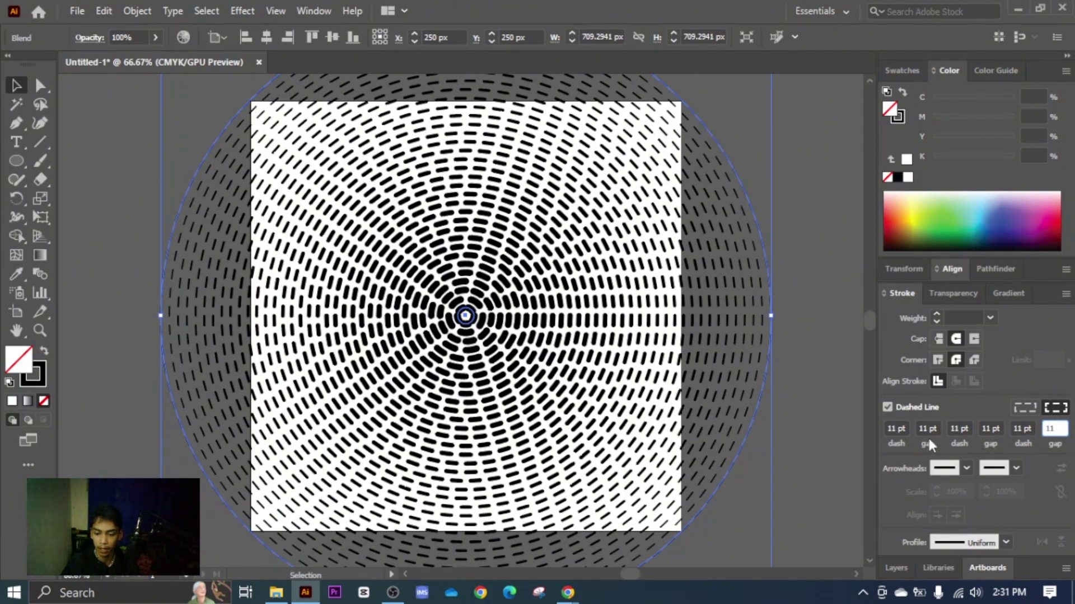
pyautogui.click(1016, 430)
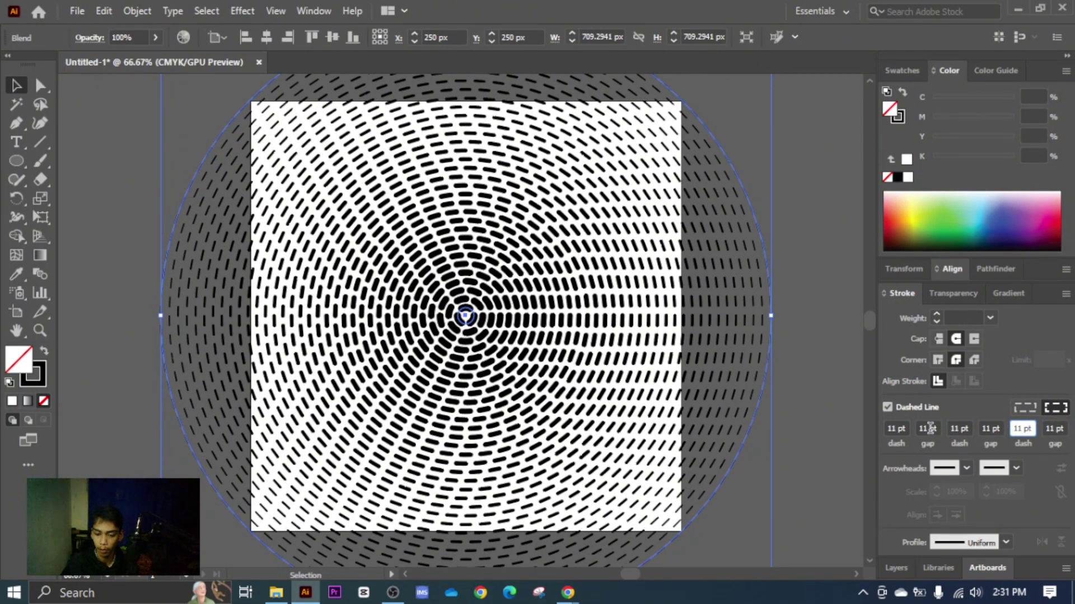
# Set the first and second gaps of the blend's dash pattern to 0 pt.
pyautogui.click(929, 428)
pyautogui.write('0')
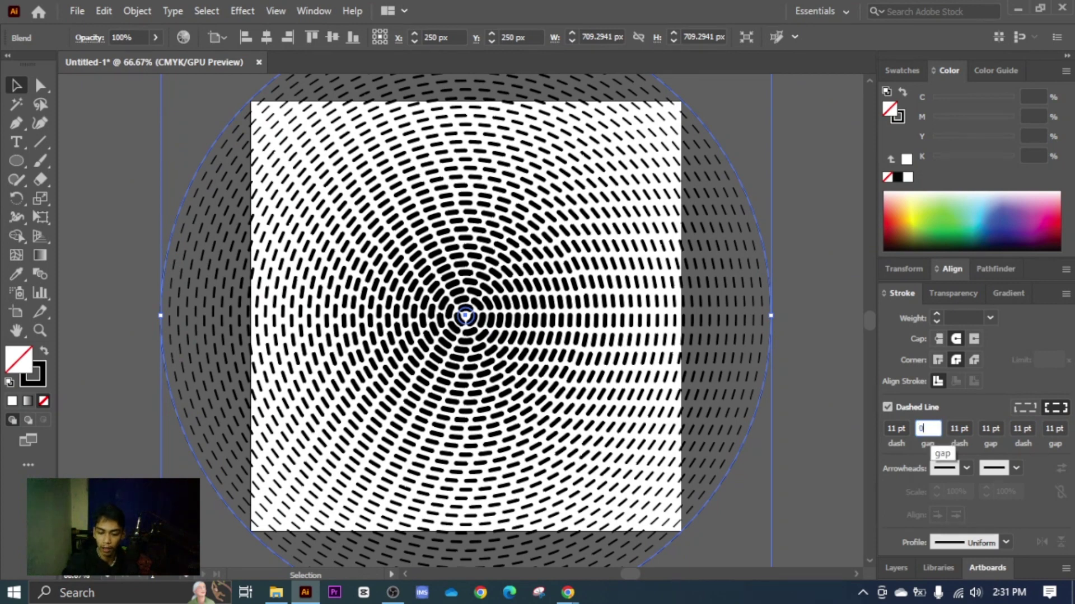
pyautogui.click(991, 429)
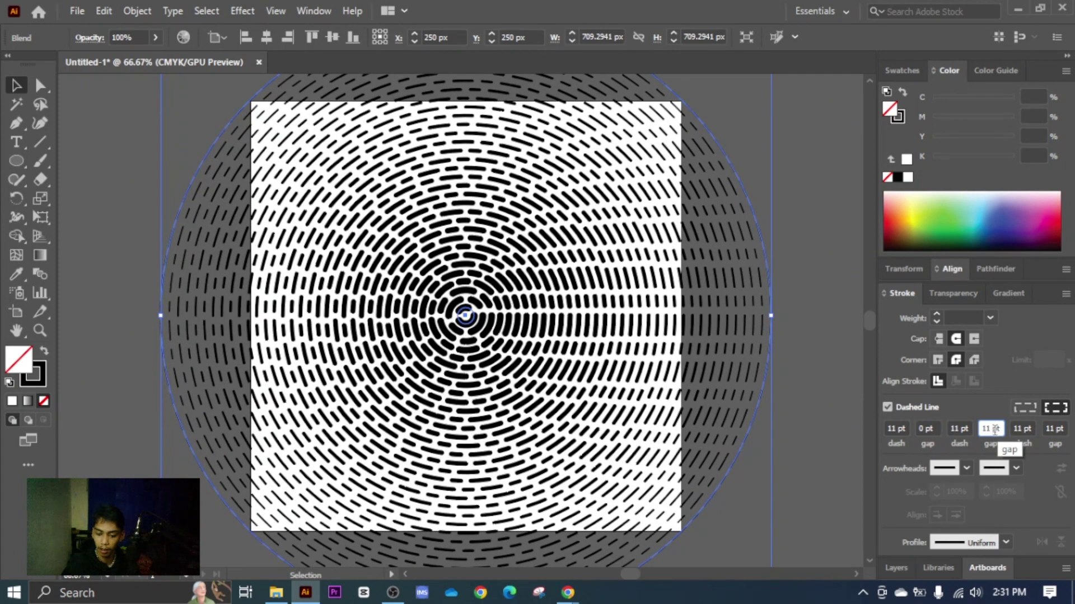
pyautogui.doubleClick(994, 429)
pyautogui.write('0')
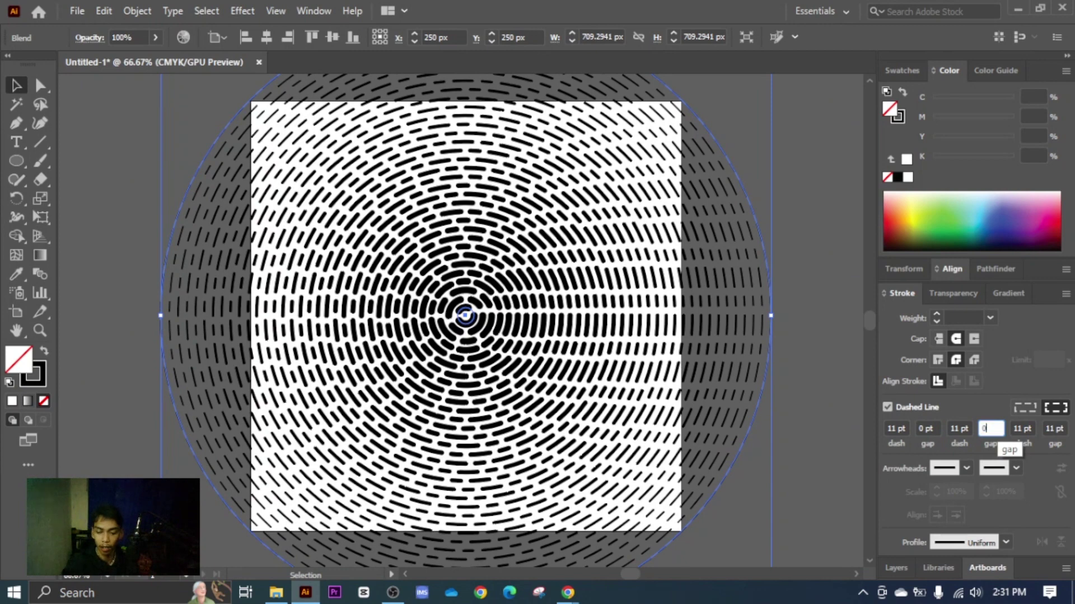
# Try a 0 pt value for the third gap of the blend's dash pattern.
pyautogui.click(1053, 428)
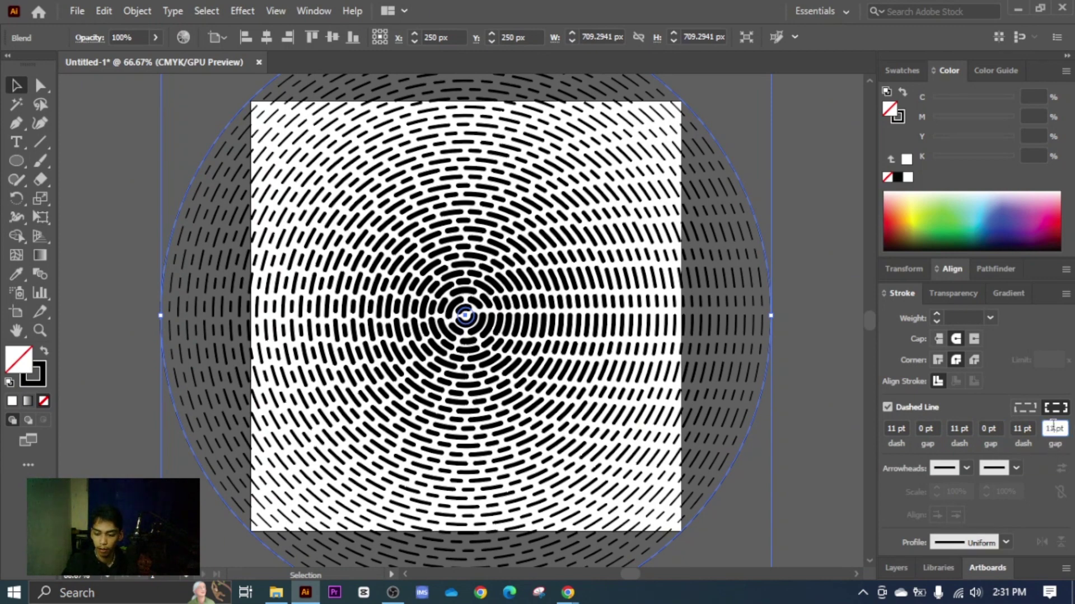
pyautogui.doubleClick(1053, 428)
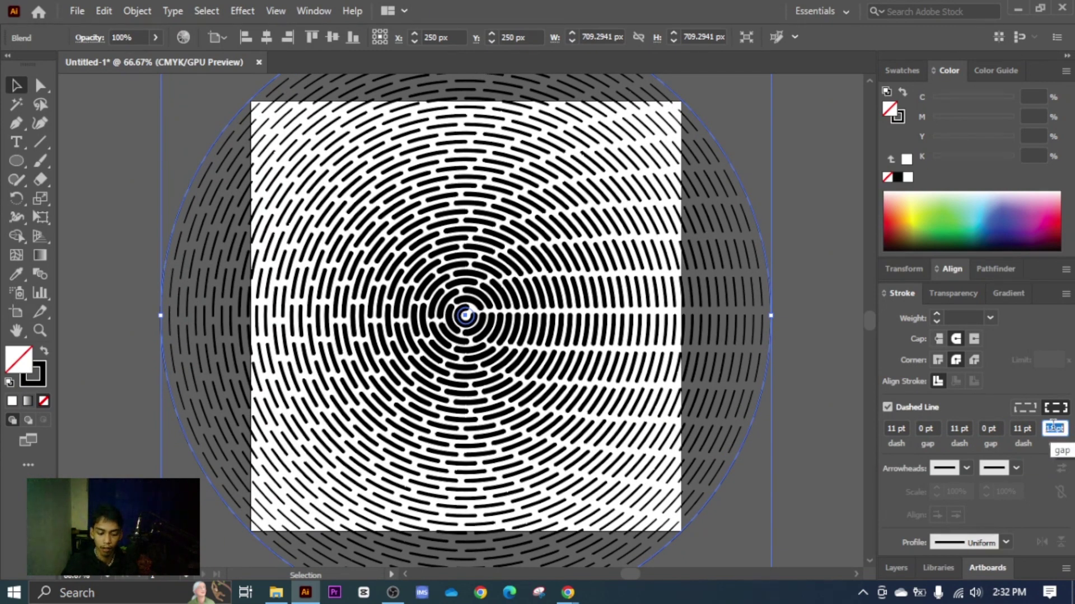
pyautogui.write('0')
pyautogui.press('Return')
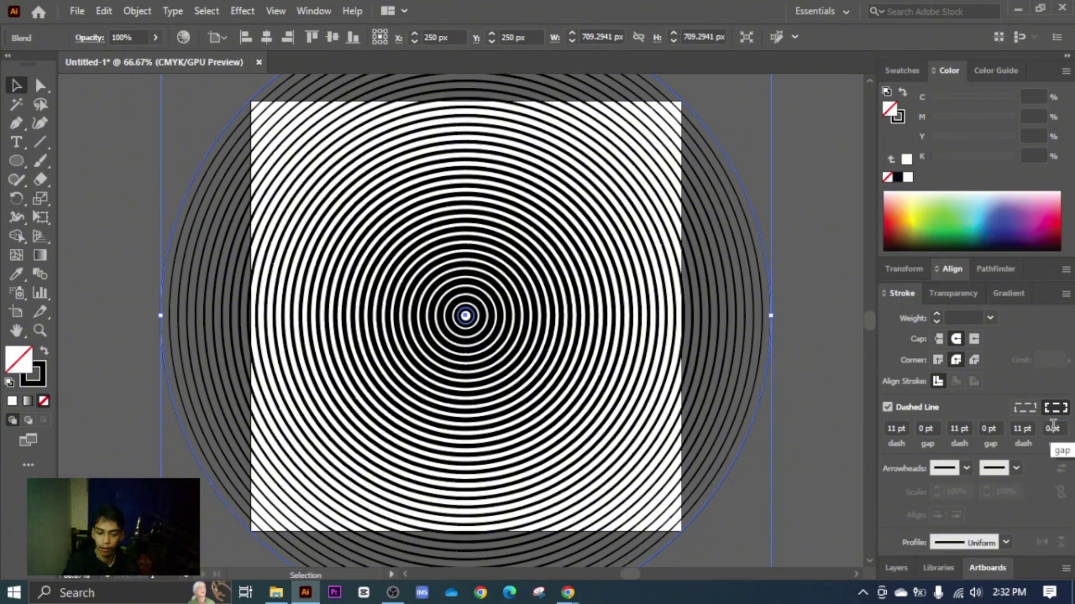
# Set the third gap of the dash pattern to 11 pt and deselect the artwork.
pyautogui.doubleClick(1053, 428)
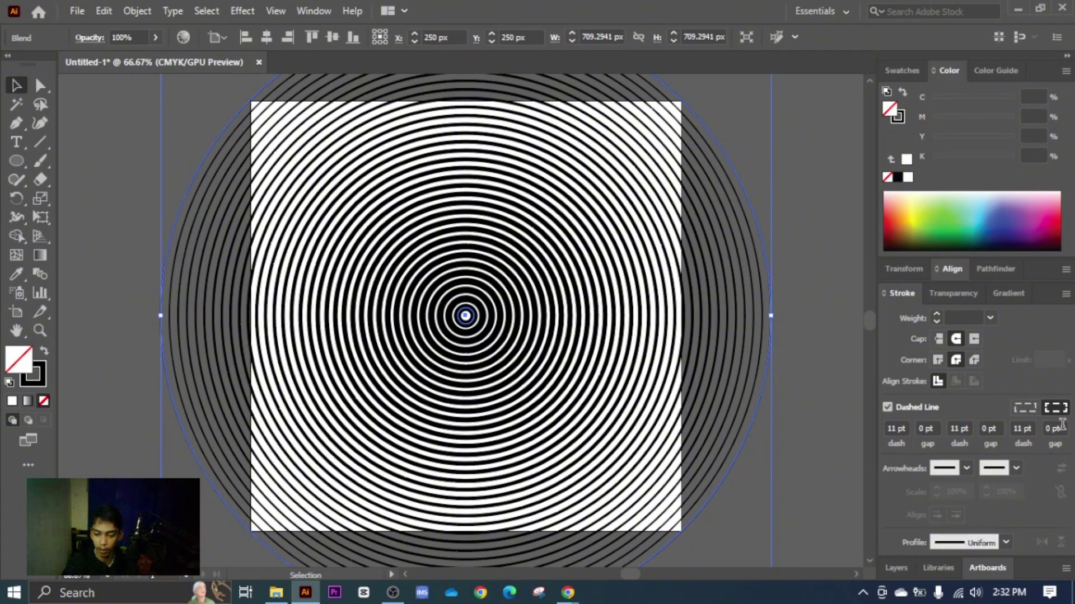
pyautogui.write('11')
pyautogui.press('Return')
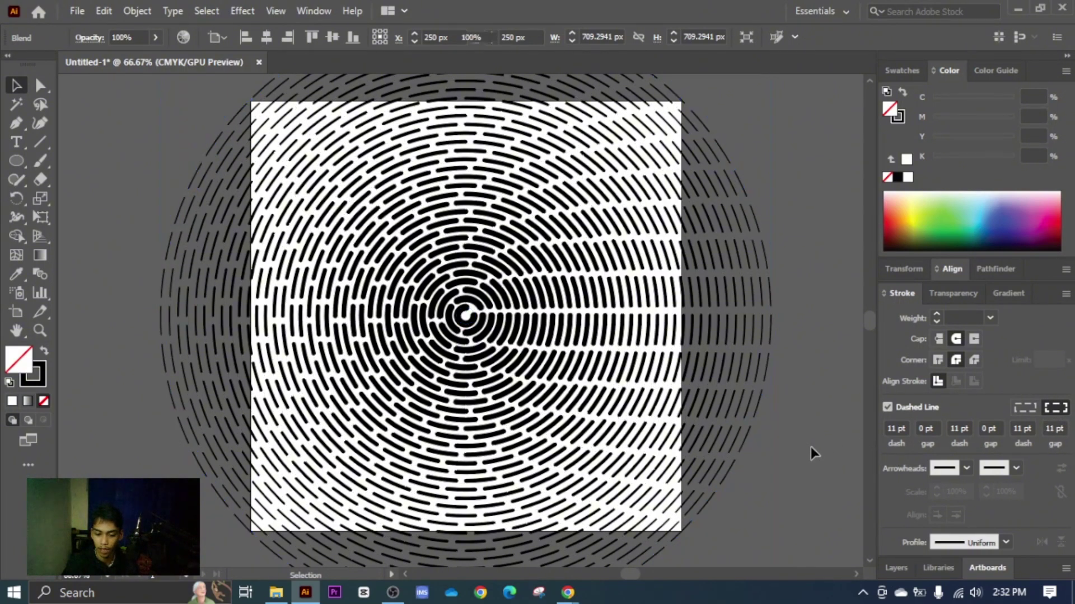
pyautogui.click(811, 451)
# Examine the dashed circle pattern at its center, along its outer edge and as a whole.
pyautogui.scroll(-2, 672, 465)
pyautogui.scroll(1, 672, 481)
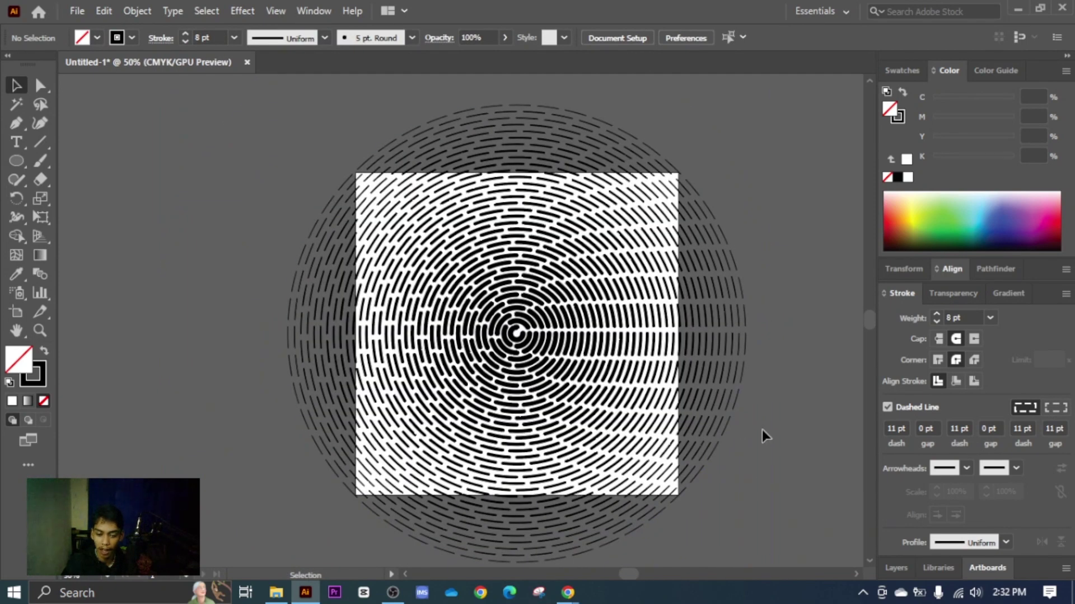
pyautogui.hscroll(2, 686, 313)
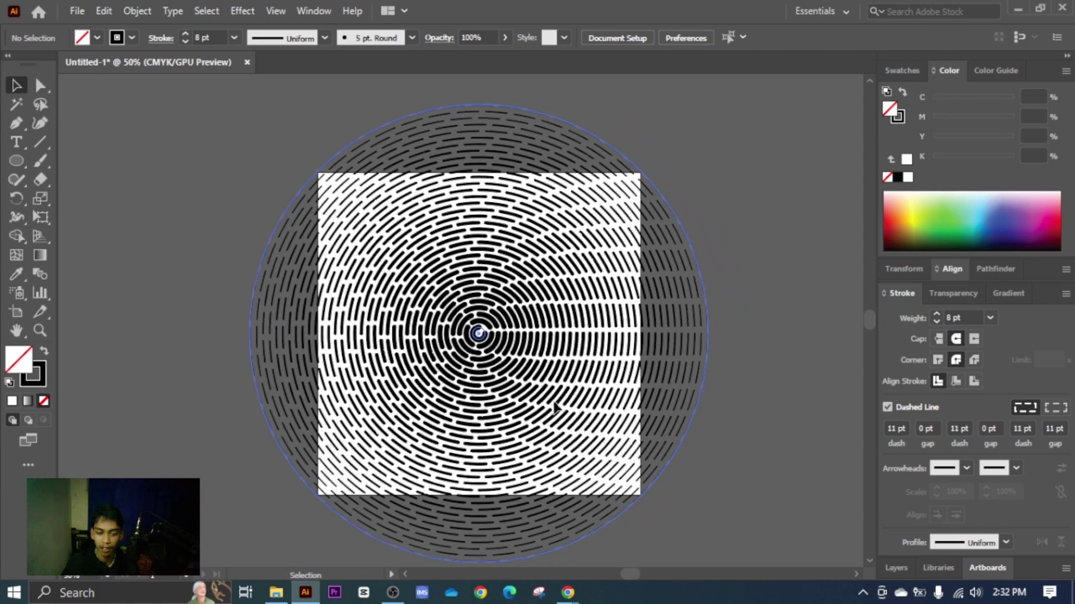
pyautogui.click(494, 339)
pyautogui.hotkey('ctrl', '1')
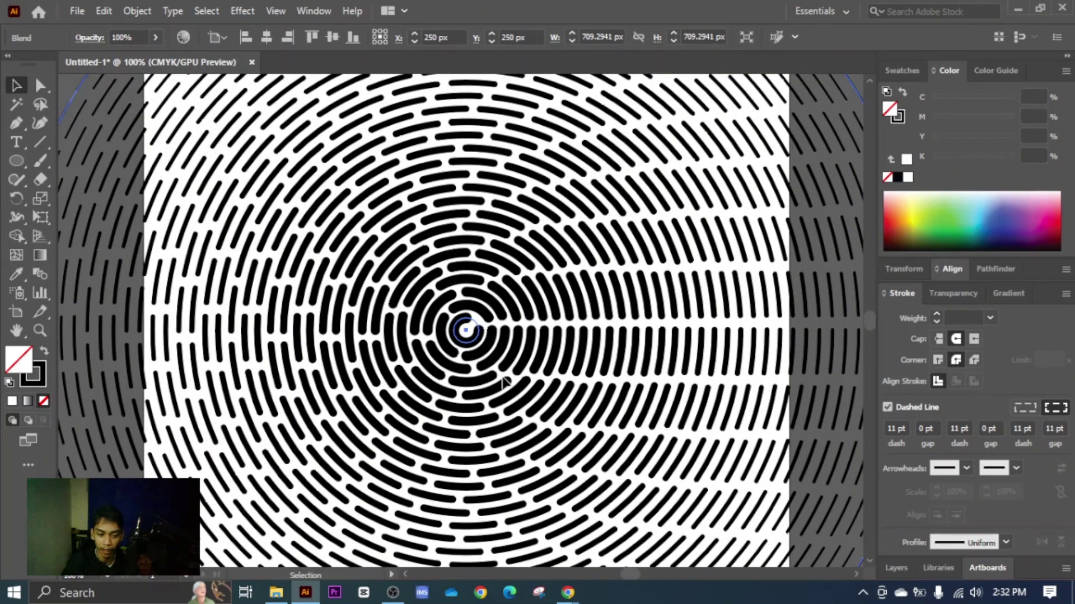
pyautogui.hotkey('ctrl', '-')
pyautogui.hotkey('ctrl', '-')
pyautogui.scroll(2, 627, 294)
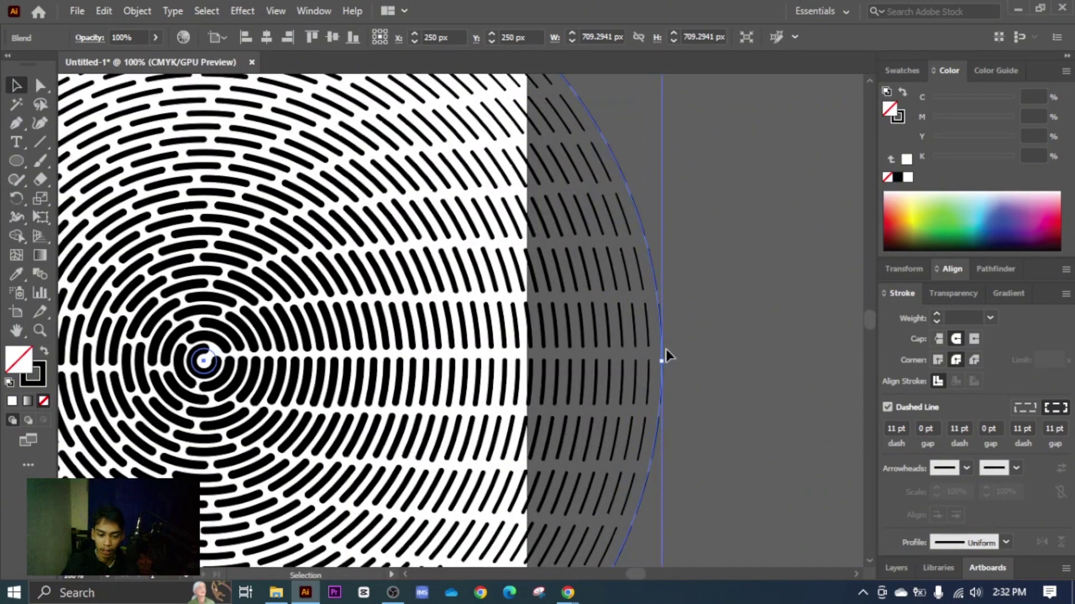
pyautogui.scroll(-2, 619, 385)
pyautogui.hscroll(-1, 619, 386)
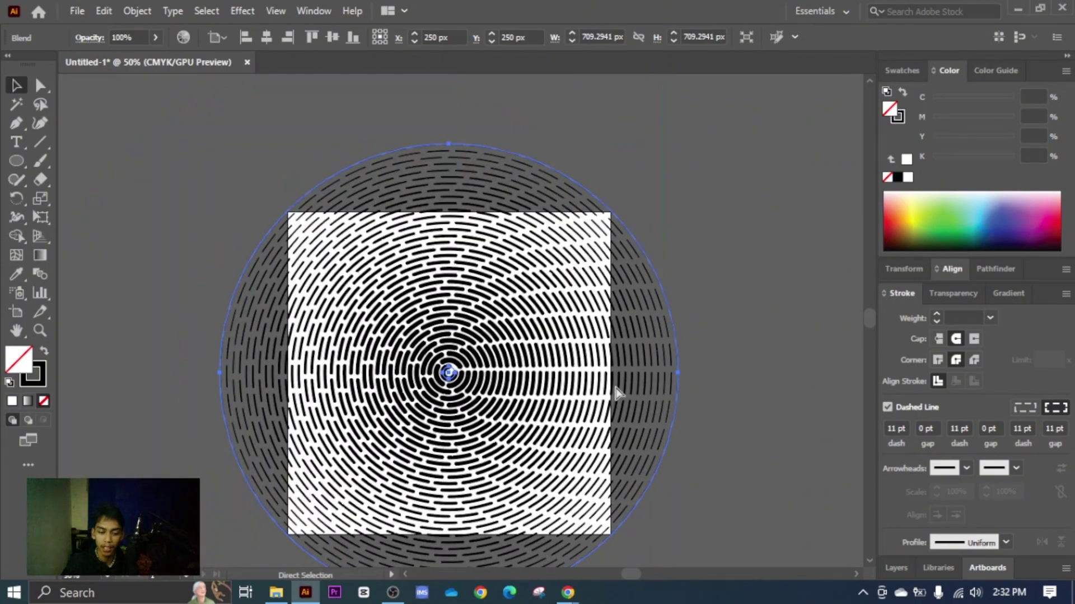
pyautogui.scroll(-1, 616, 392)
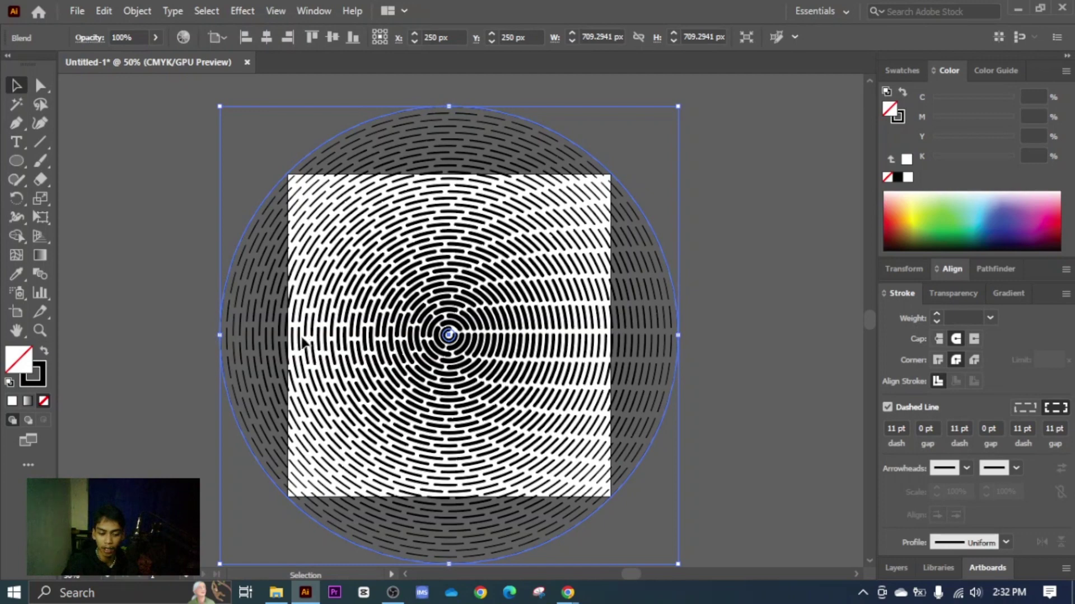
pyautogui.click(751, 351)
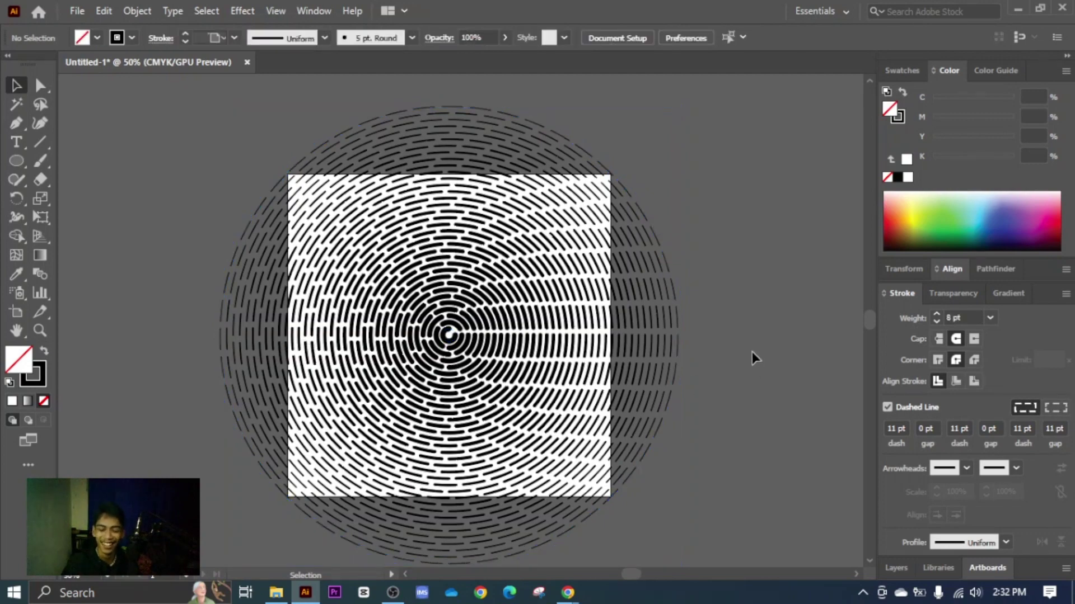
pyautogui.scroll(1, 479, 378)
# Select the circle blend and apply Expand Appearance to it.
pyautogui.click(523, 386)
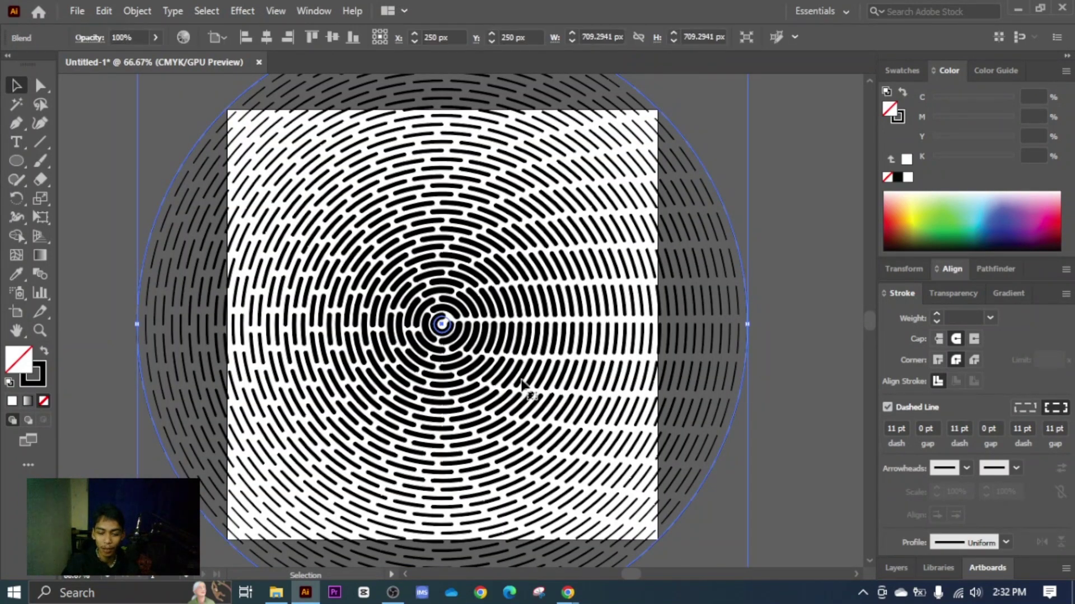
pyautogui.scroll(-1, 524, 386)
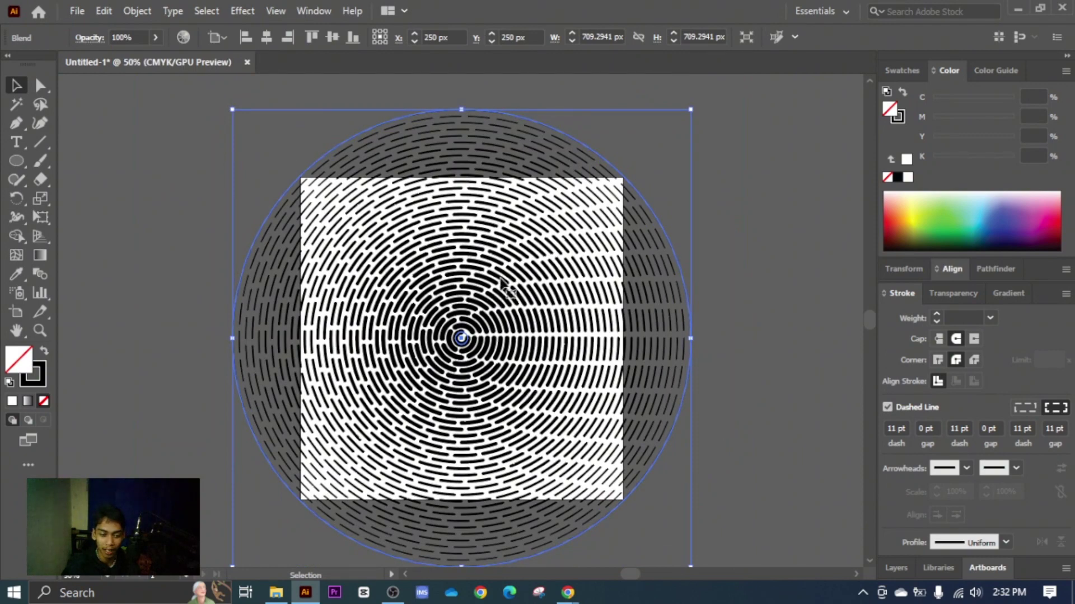
pyautogui.click(134, 11)
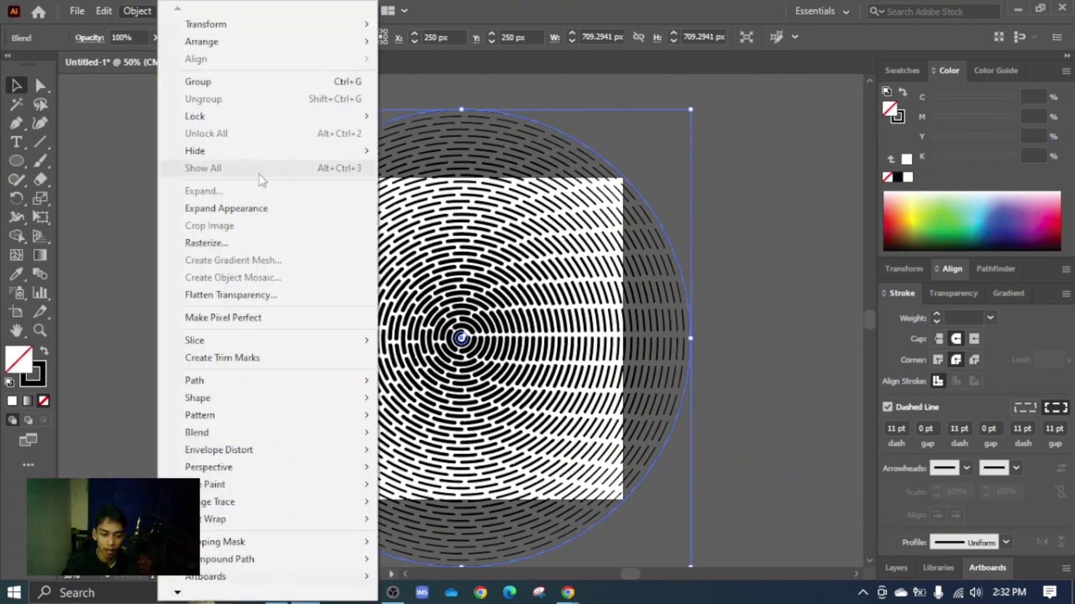
pyautogui.click(252, 212)
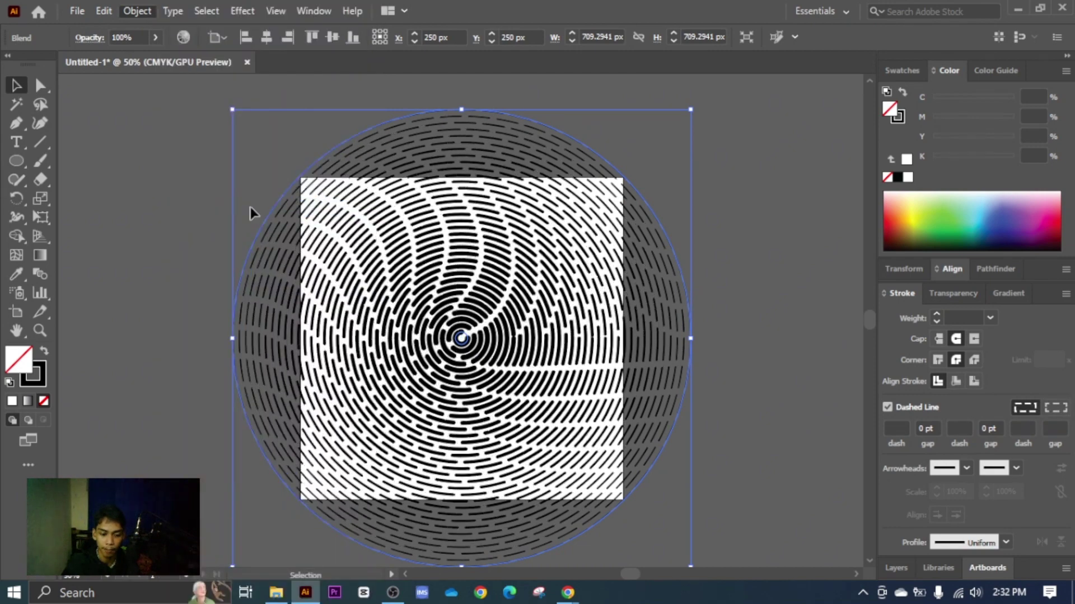
# Expand the selected blend with Object, Fill and Stroke enabled to convert it into a group of circles.
pyautogui.click(137, 12)
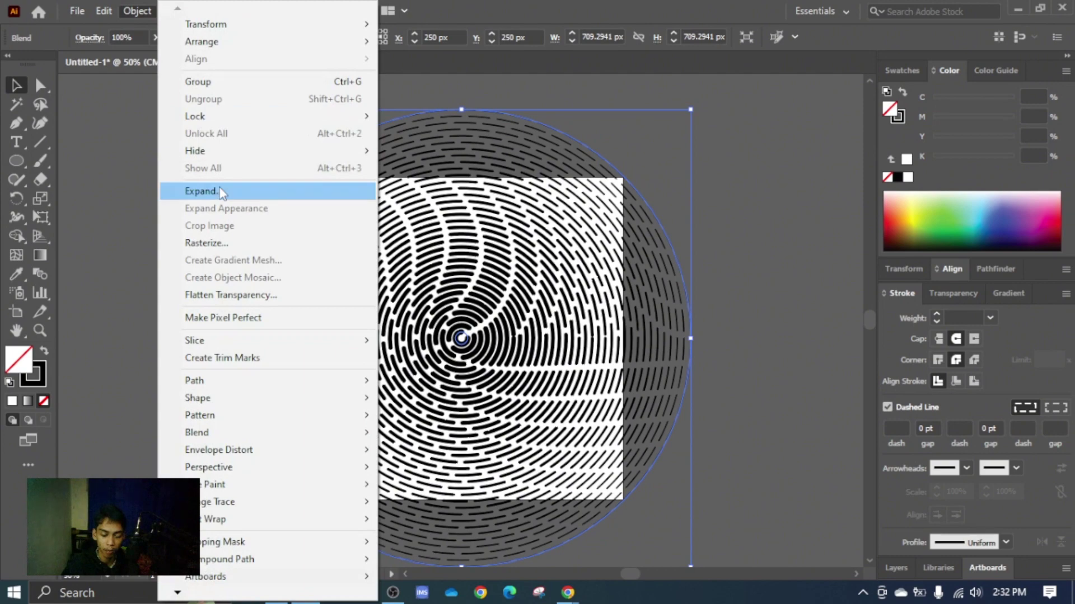
pyautogui.click(219, 191)
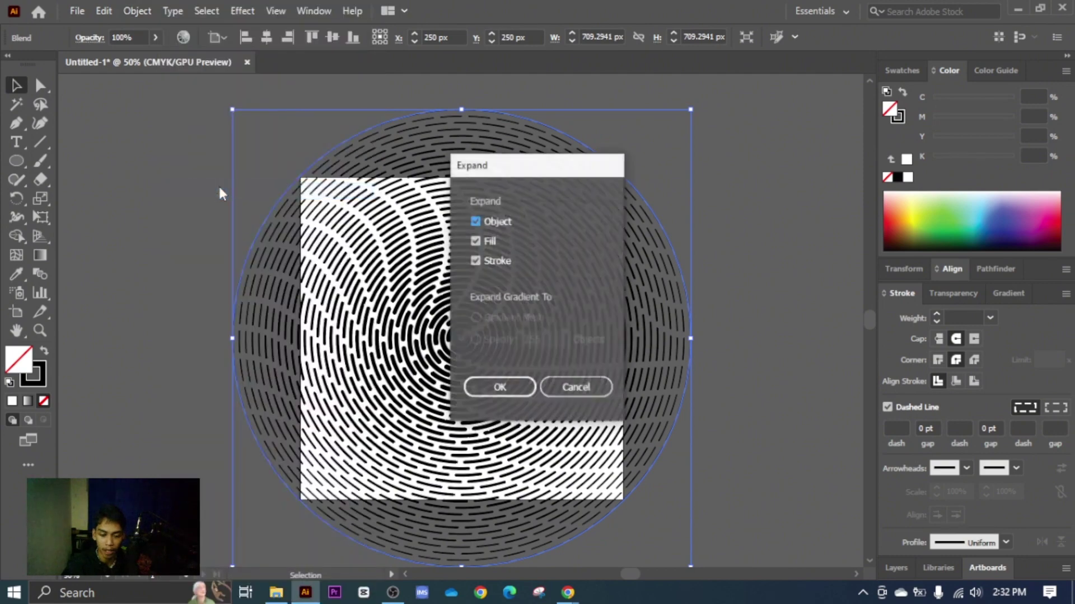
pyautogui.click(501, 392)
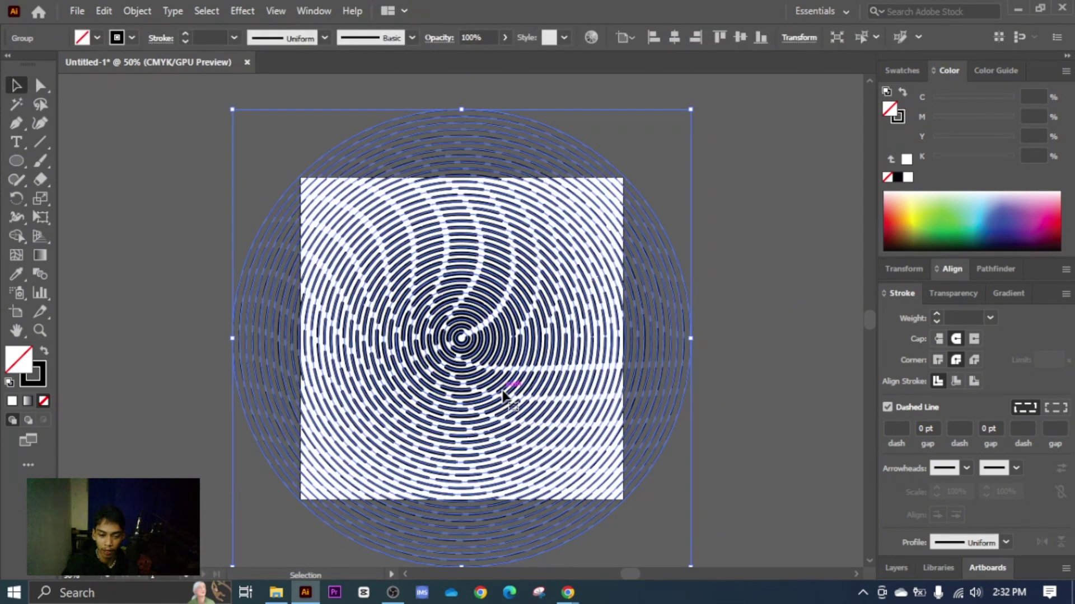
# Expand the group of dashed circles once more to turn its strokes into filled shapes, and deselect it.
pyautogui.click(137, 11)
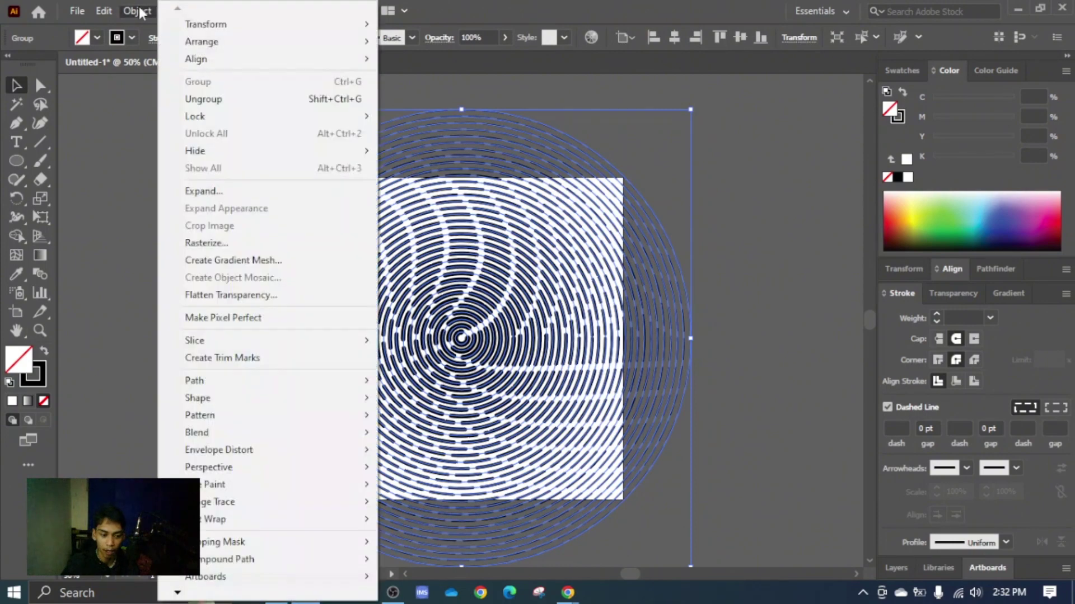
pyautogui.click(200, 192)
pyautogui.click(501, 388)
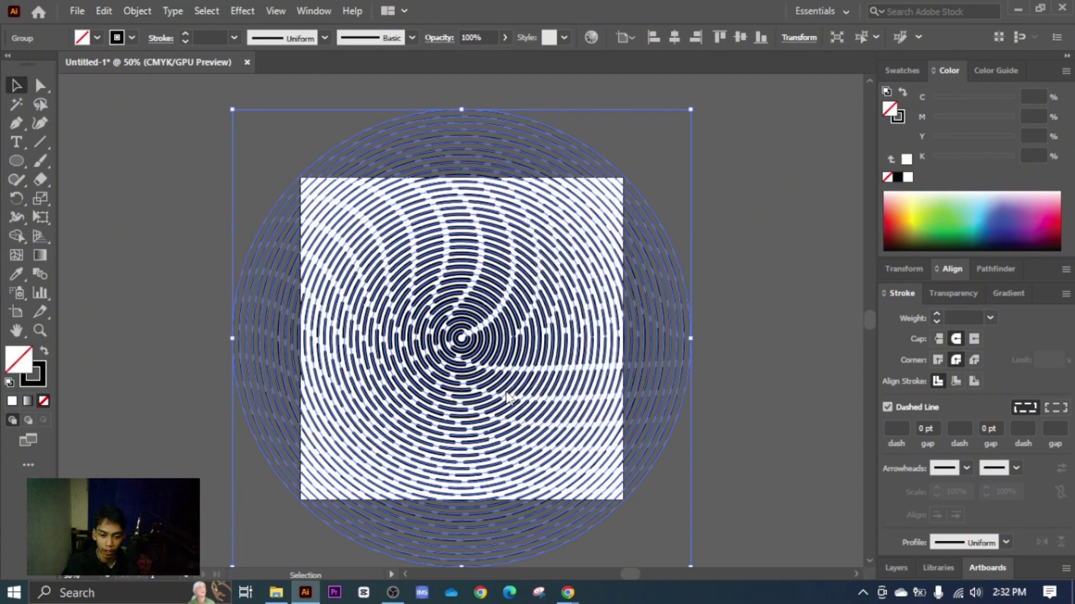
pyautogui.click(753, 292)
# Inspect the expanded circle pattern up close, move it off the artboard to the right, and deselect it.
pyautogui.click(547, 342)
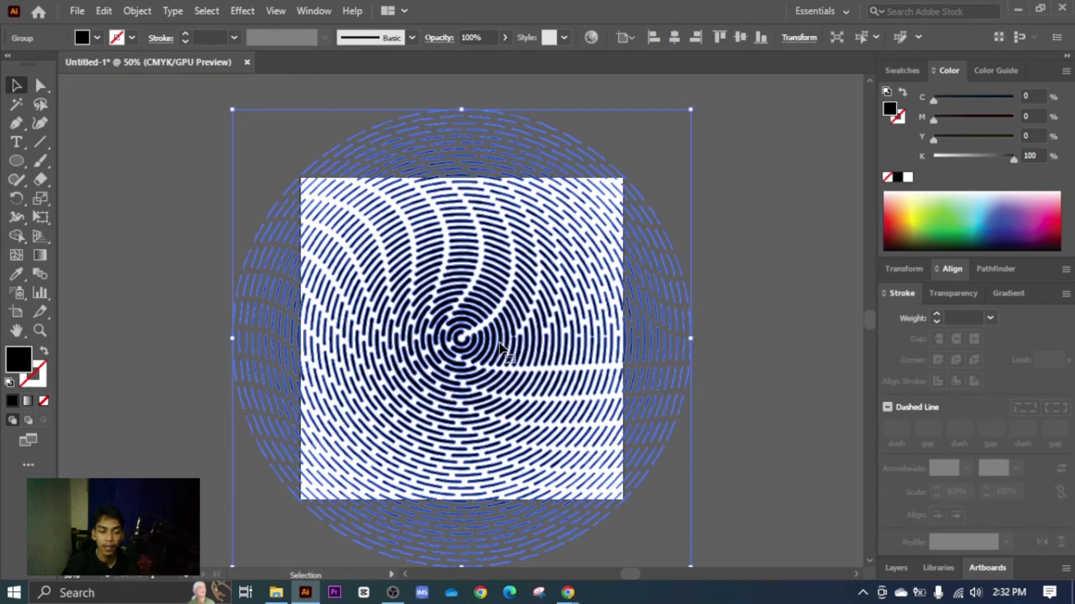
pyautogui.scroll(3, 500, 347)
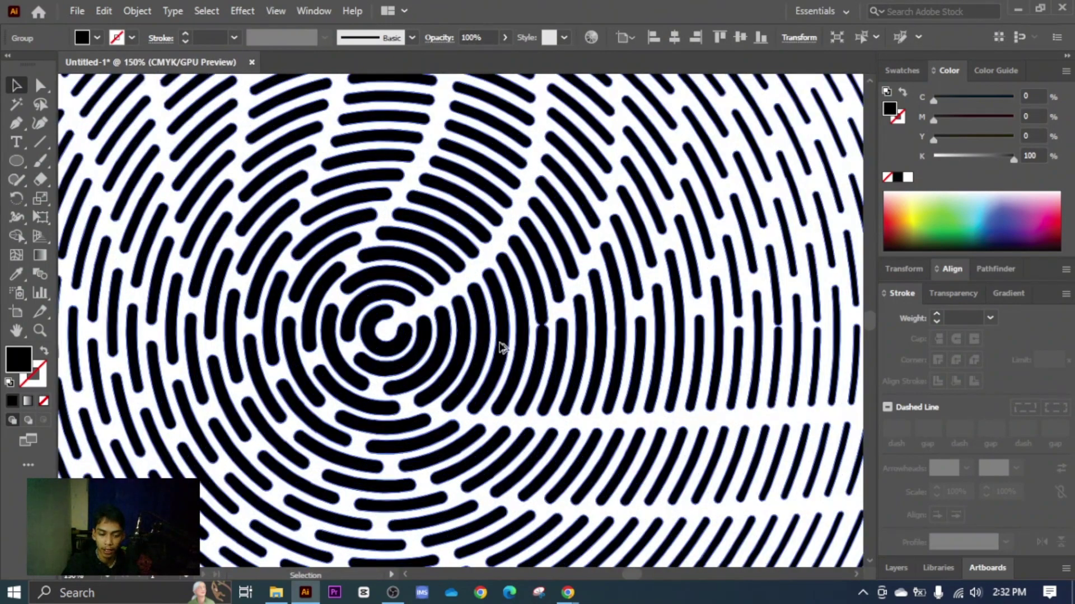
pyautogui.scroll(-5, 483, 324)
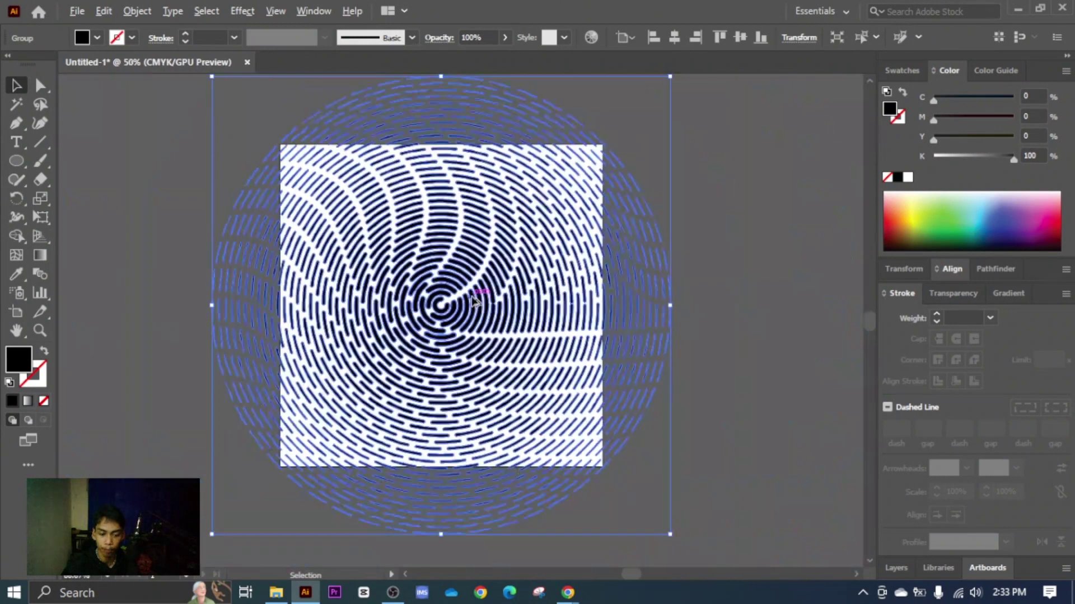
pyautogui.moveTo(508, 314); pyautogui.dragTo(750, 320)
pyautogui.click(328, 237)
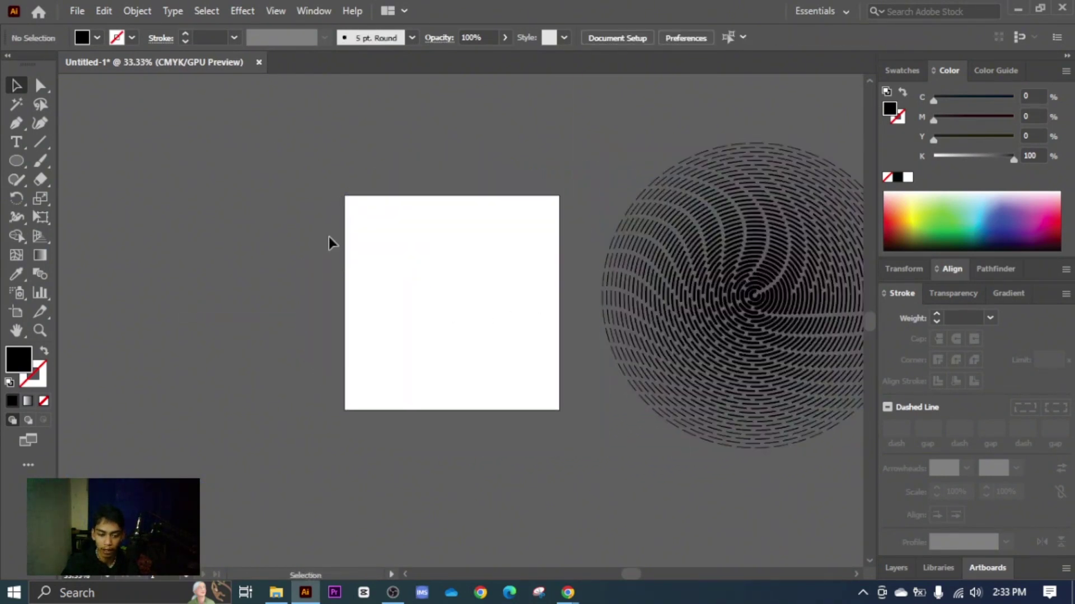
# Create a 500 x 500 px rectangle with the Rectangle tool.
pyautogui.click(17, 160)
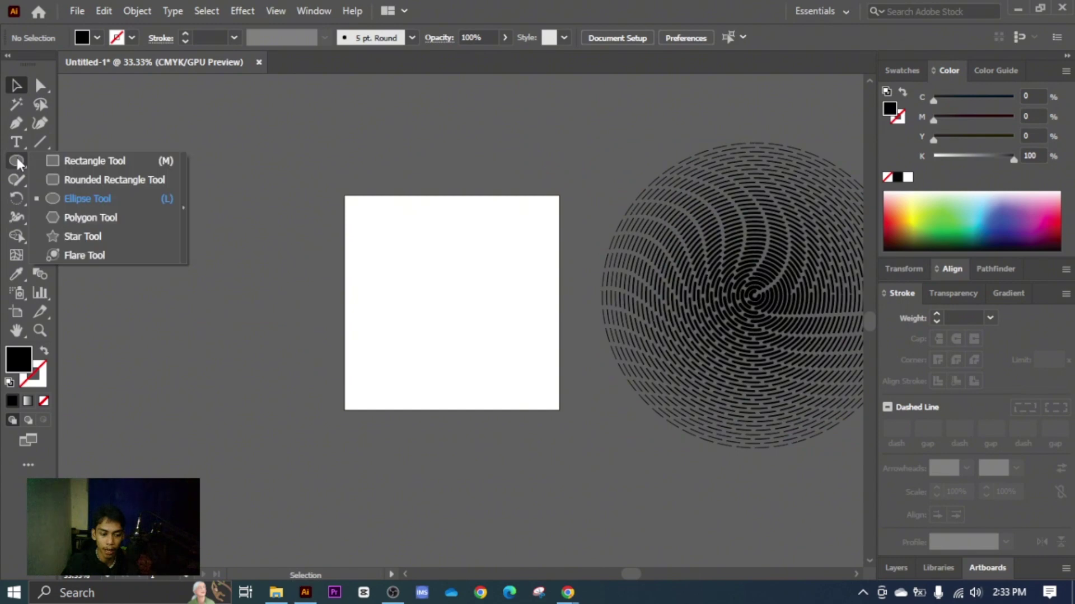
pyautogui.click(72, 161)
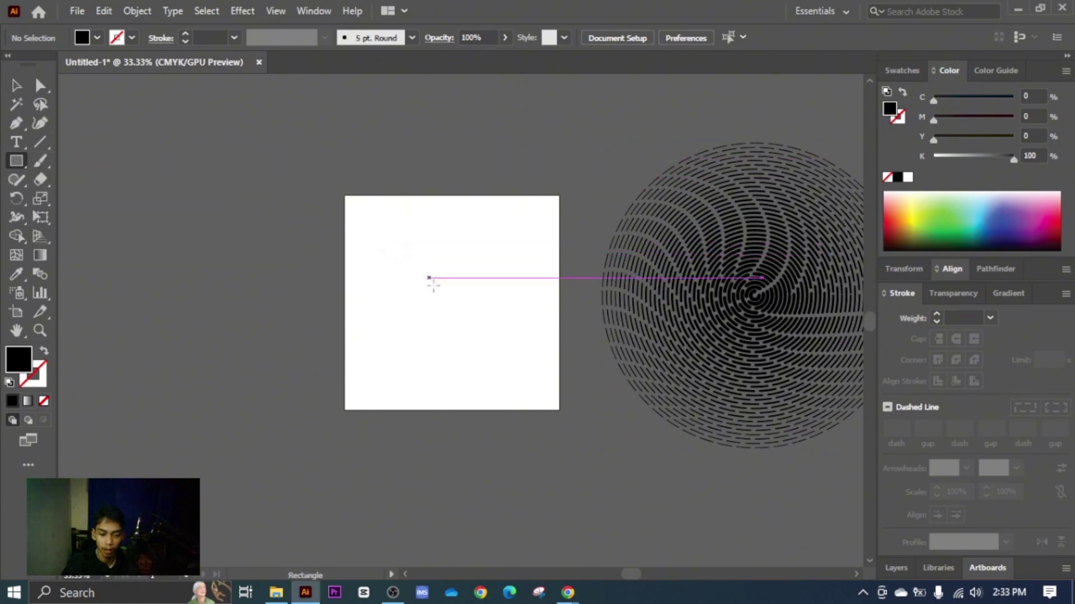
pyautogui.click(439, 297)
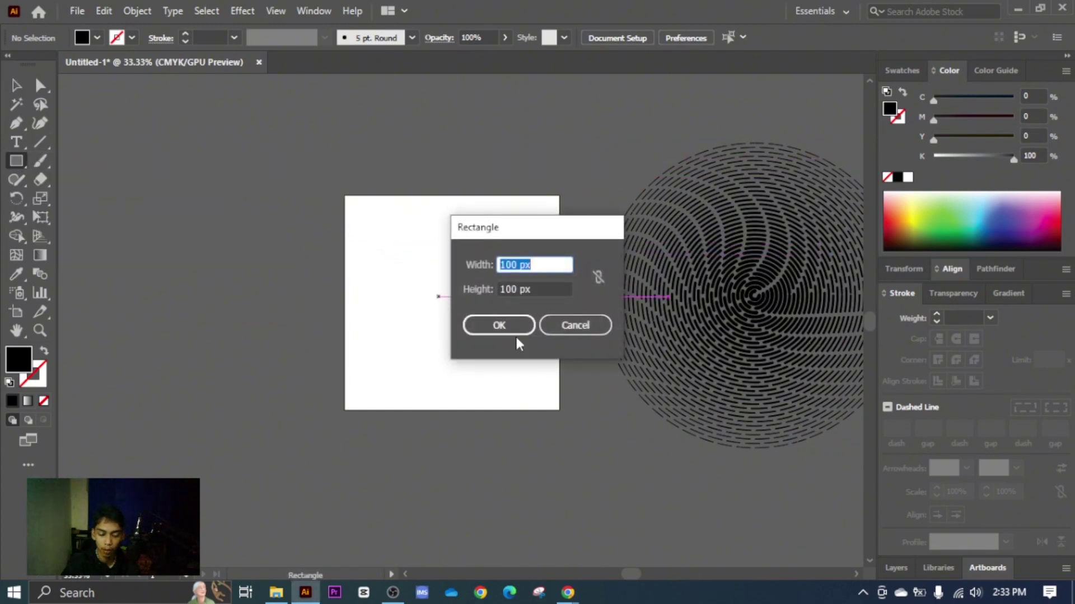
pyautogui.write('500')
pyautogui.hotkey('ctrl', 'a')
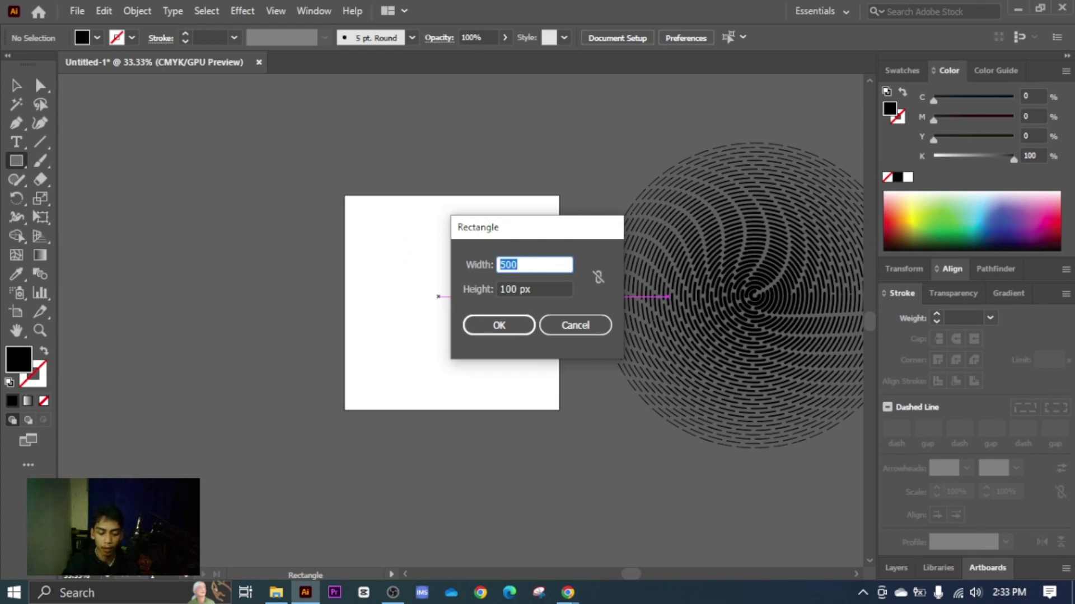
pyautogui.click(521, 288)
pyautogui.hotkey('ctrl', 'a')
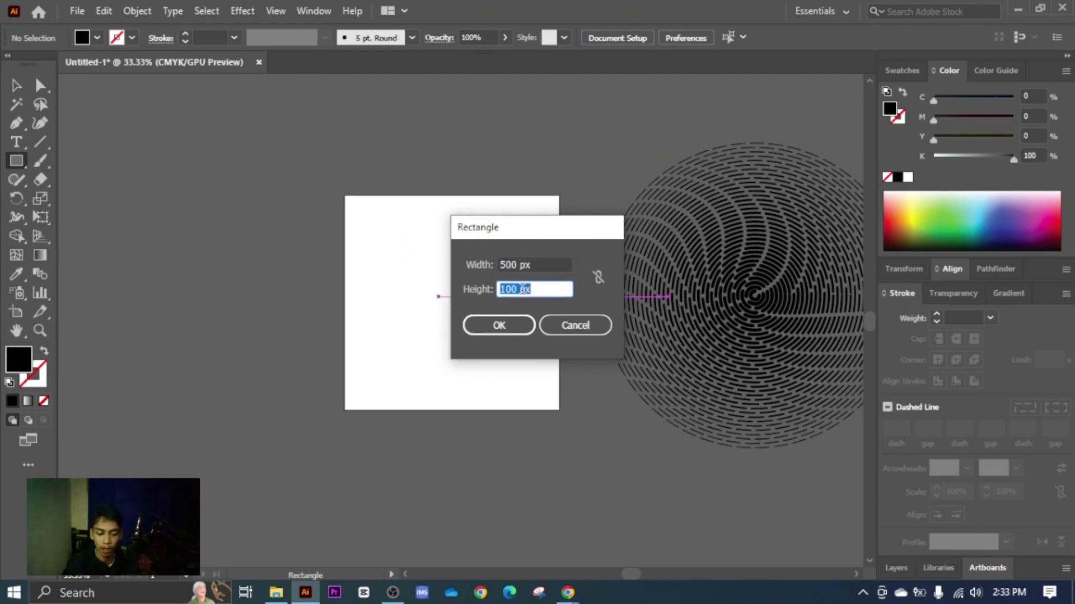
pyautogui.write('500')
pyautogui.click(497, 326)
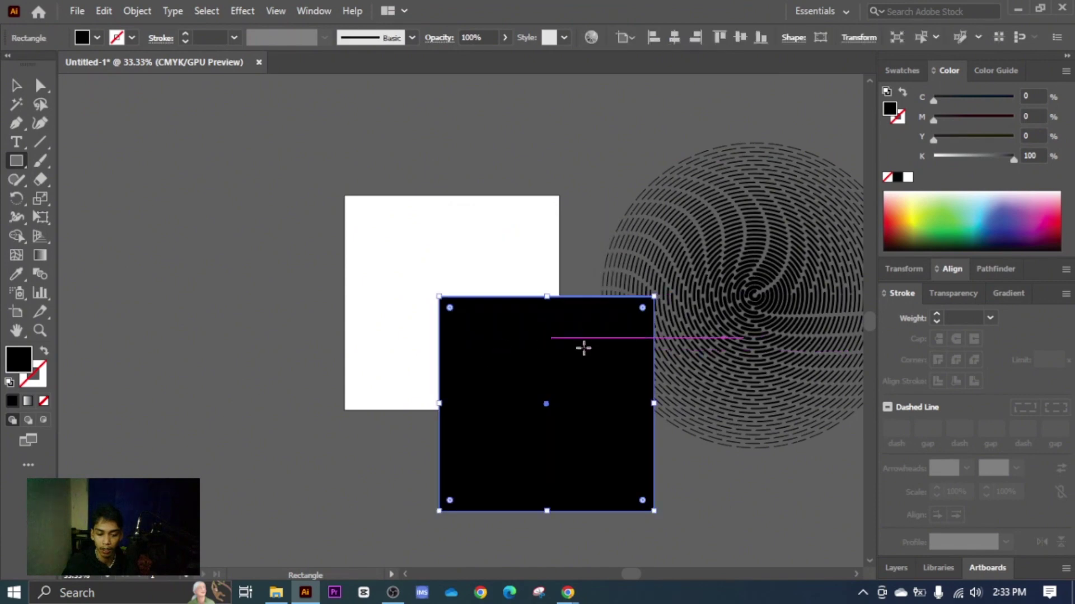
# Center the black square horizontally and vertically on the artboard.
pyautogui.click(953, 270)
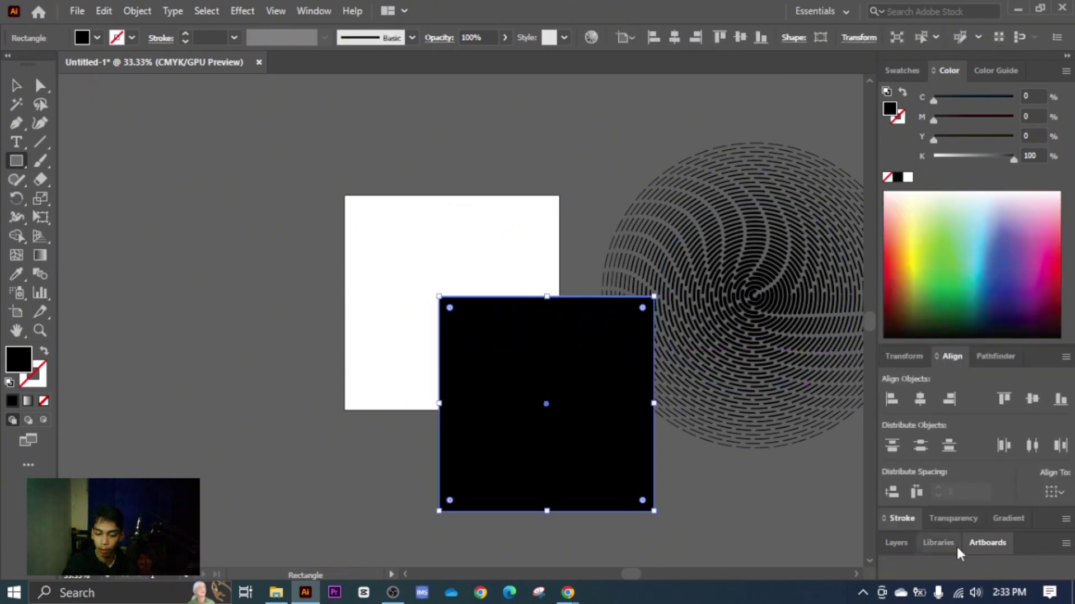
pyautogui.click(919, 399)
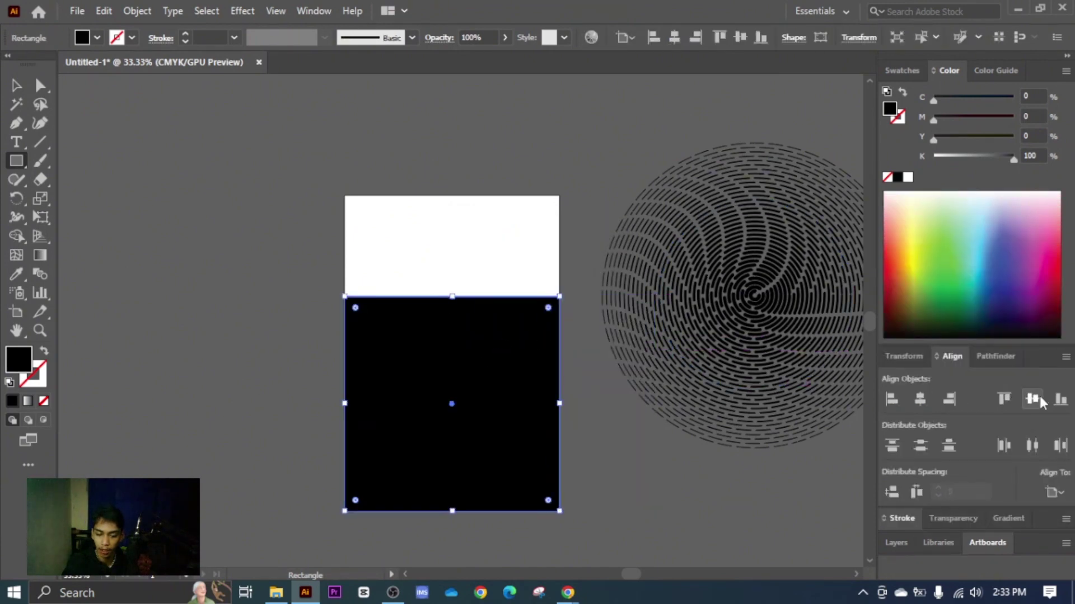
pyautogui.click(1032, 399)
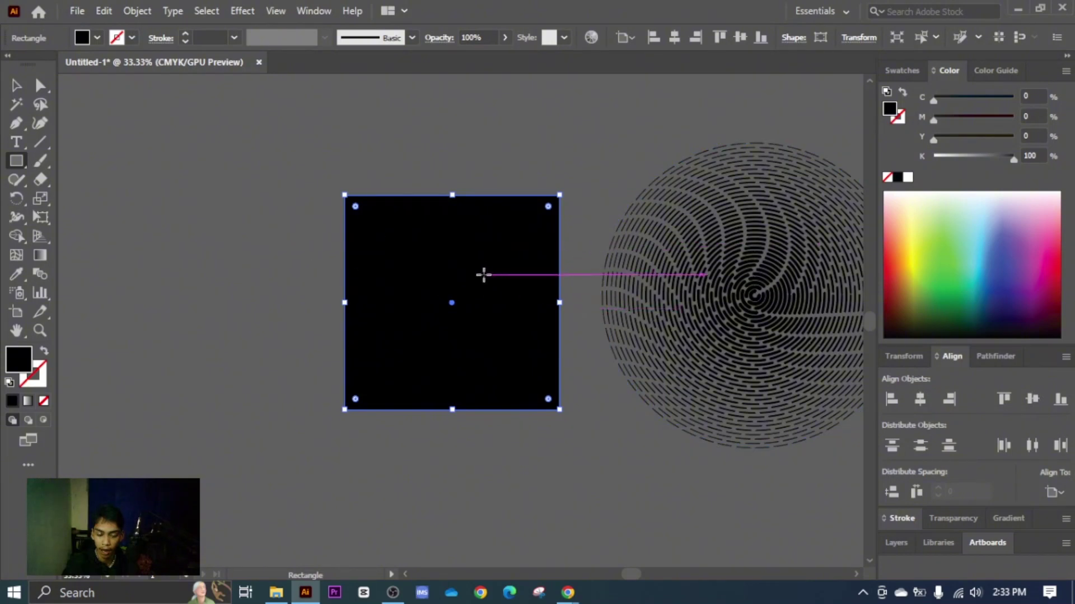
# Apply a freeform gradient to the square and color its lower-left color stop dark navy blue.
pyautogui.click(1008, 519)
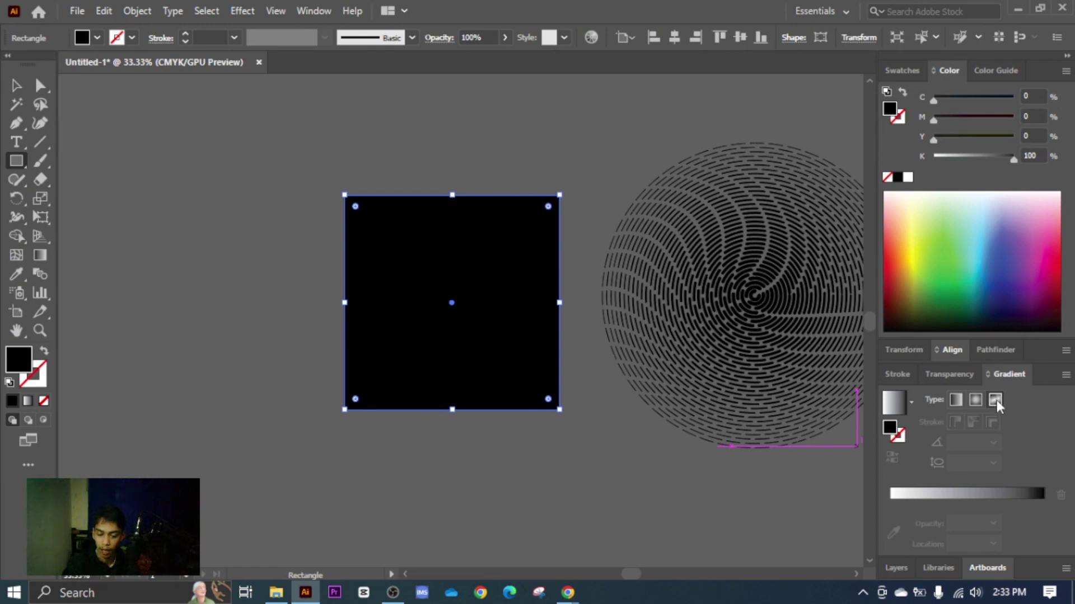
pyautogui.click(906, 401)
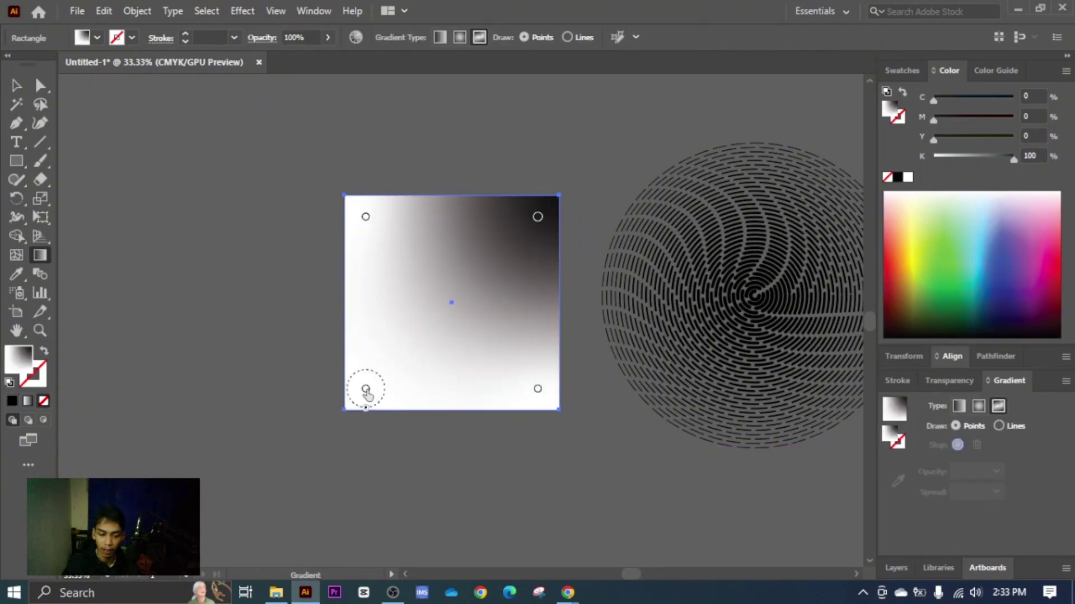
pyautogui.click(365, 389)
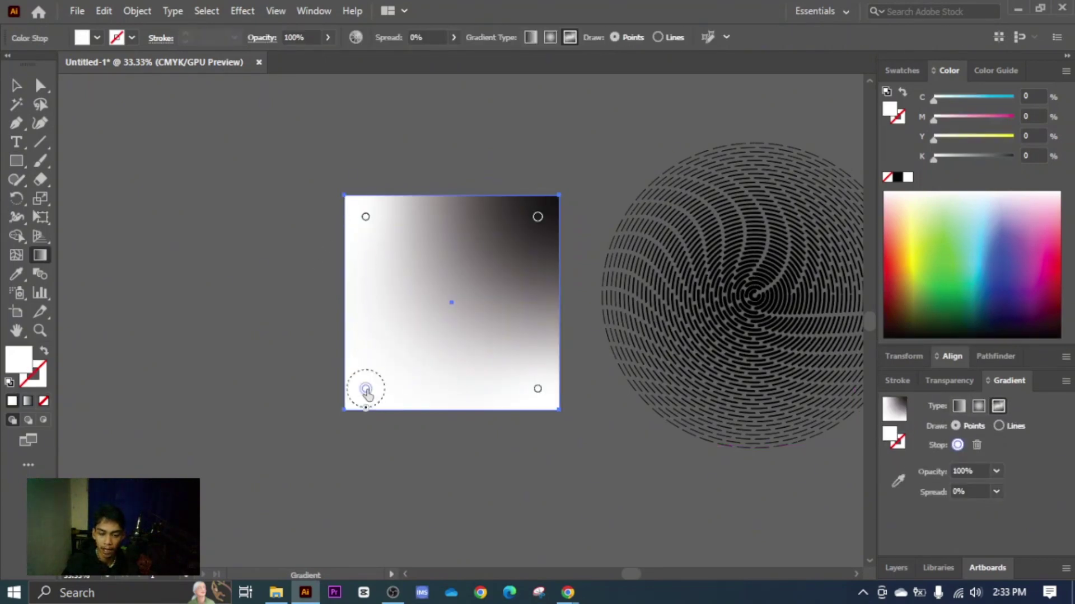
pyautogui.click(897, 72)
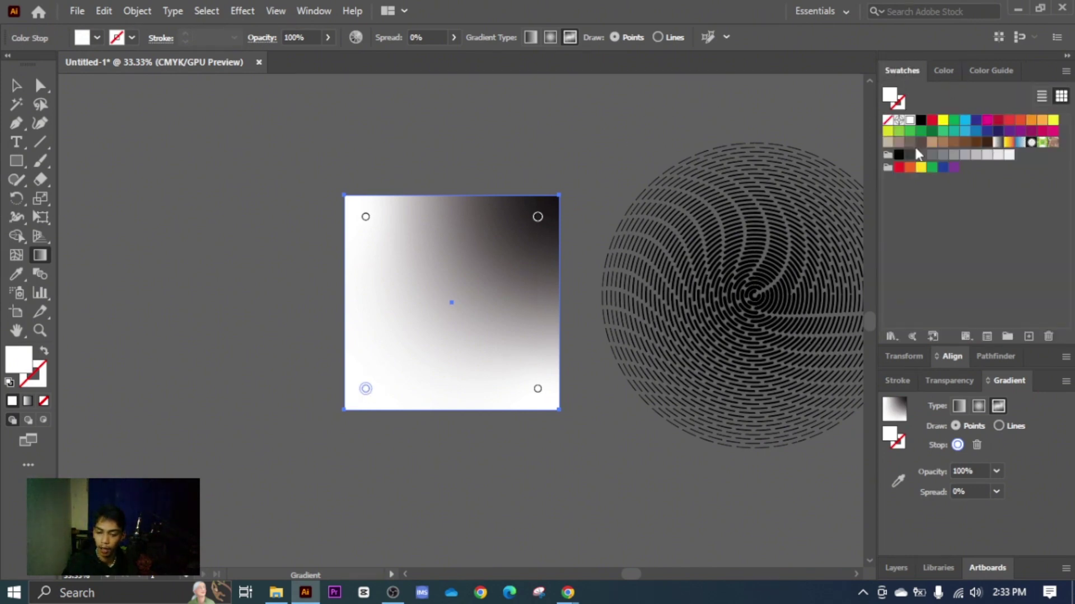
pyautogui.click(998, 131)
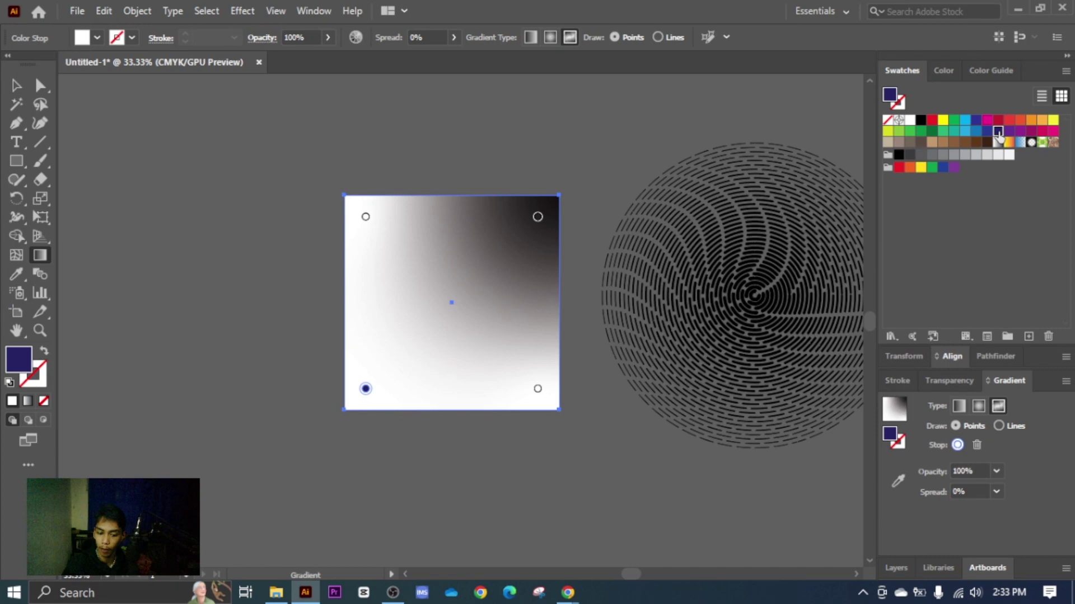
# Color the gradient's lower-right stop dark magenta, the upper-right stop bright pink and the upper-left stop blue (C=85 M=50 Y=0 K=0).
pyautogui.click(537, 388)
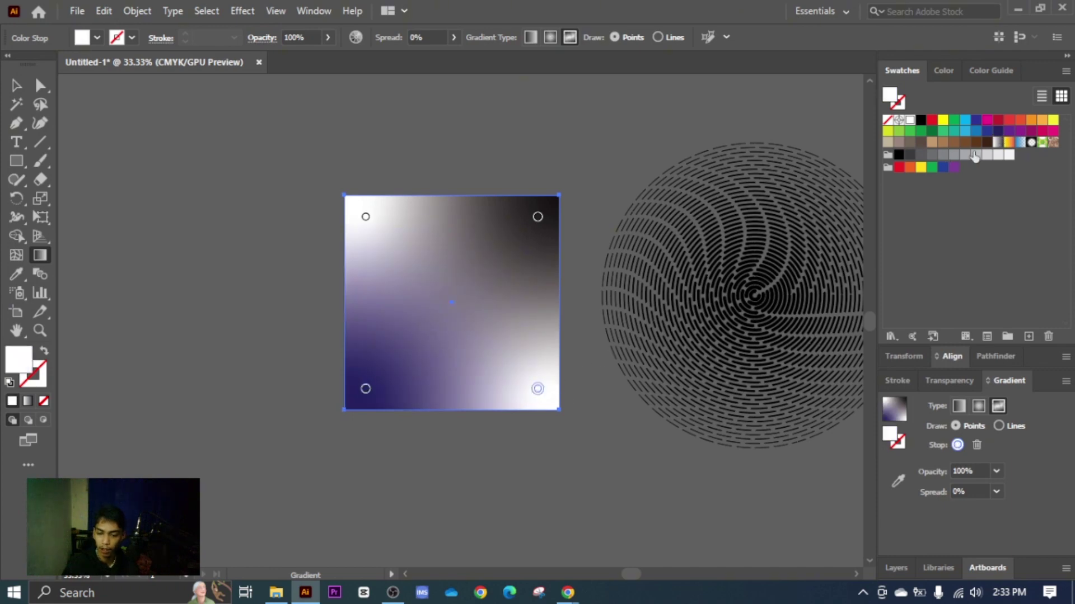
pyautogui.click(1029, 131)
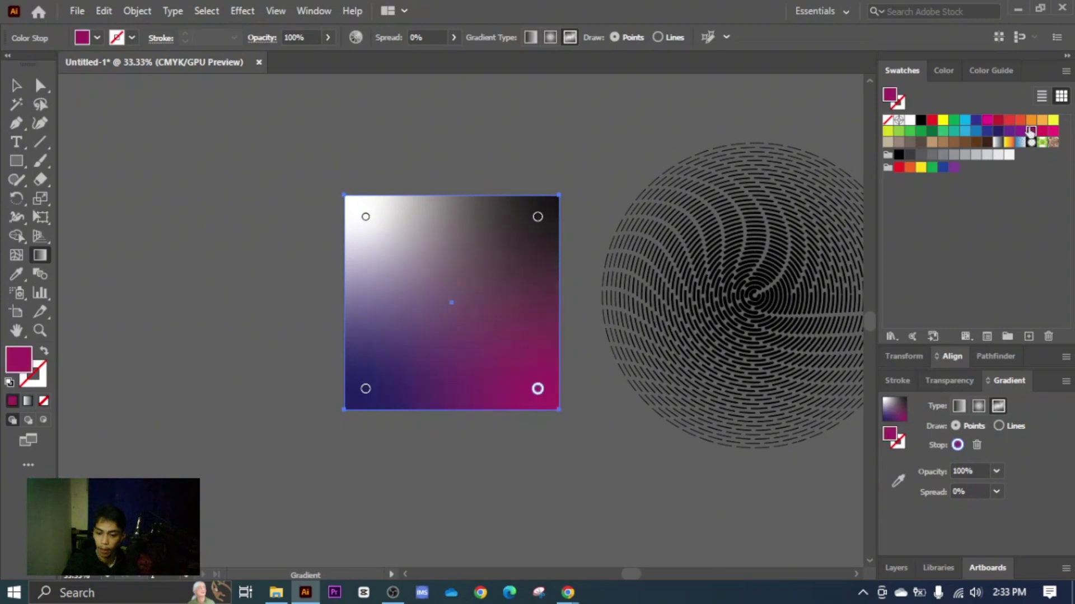
pyautogui.click(538, 218)
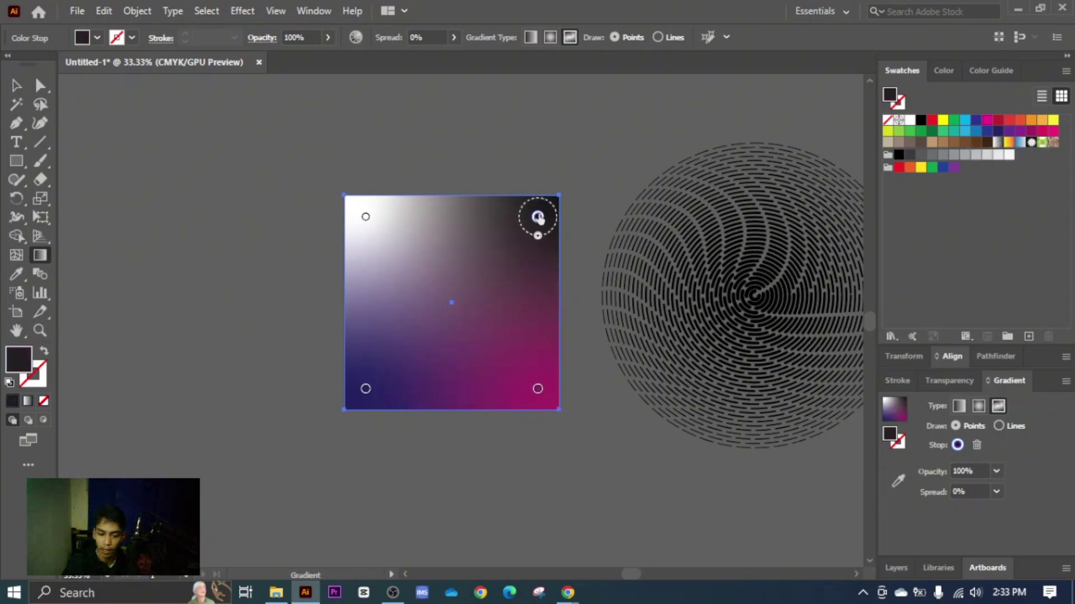
pyautogui.click(1053, 132)
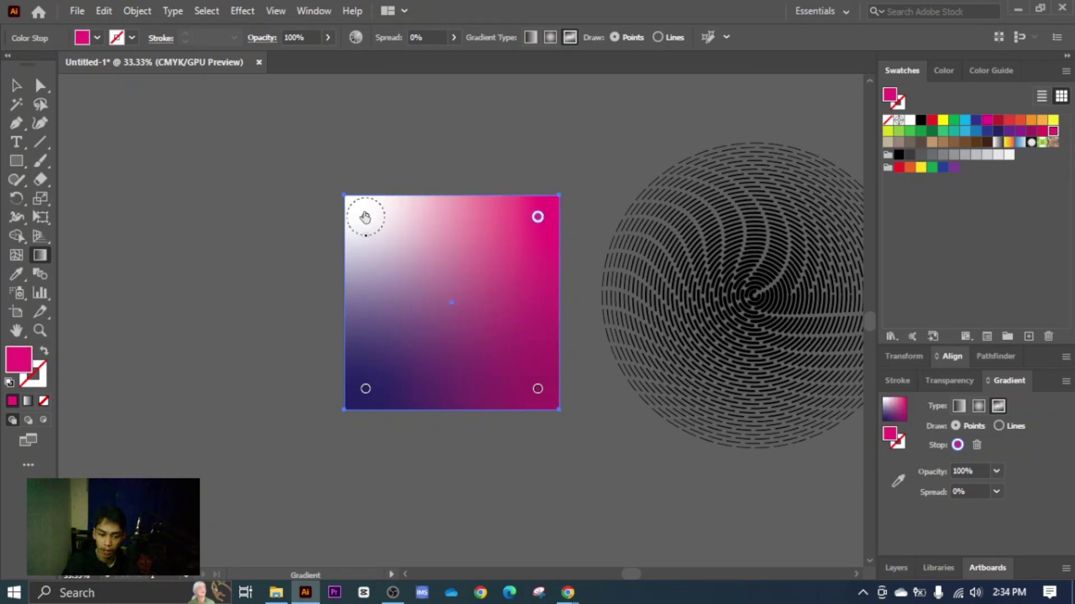
pyautogui.click(365, 216)
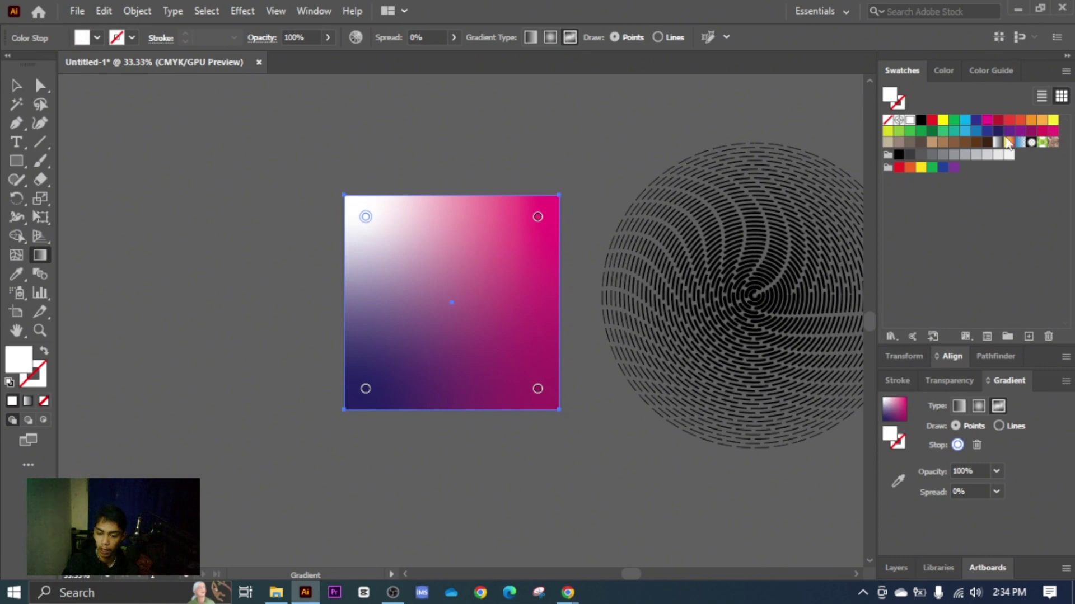
pyautogui.click(975, 131)
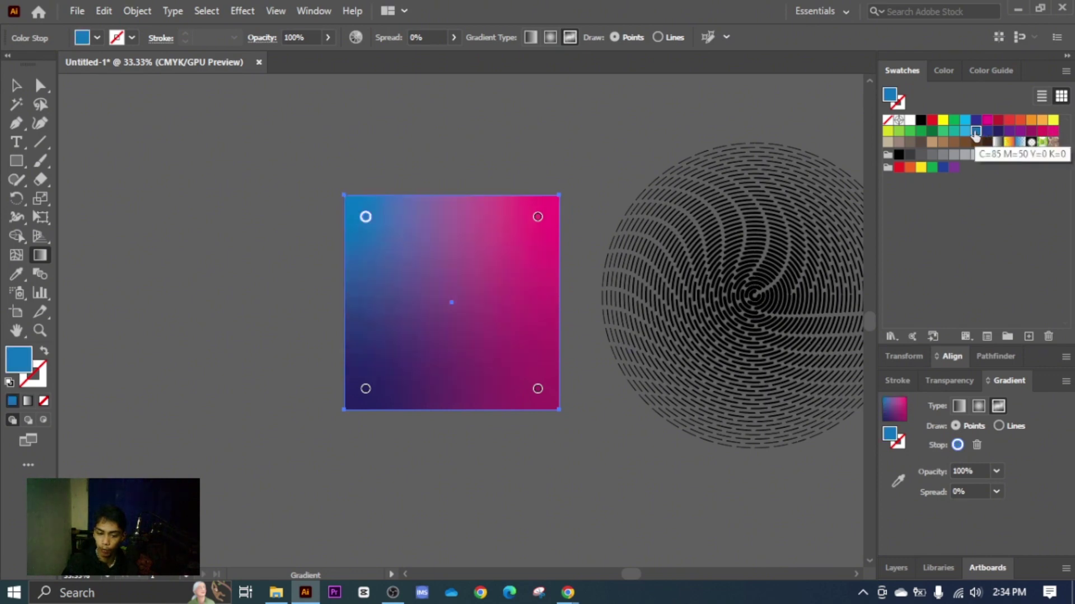
# Move the blue stop toward the square's center, the pink stop slightly down and the dark magenta stop inward, and deselect the square.
pyautogui.moveTo(372, 227)
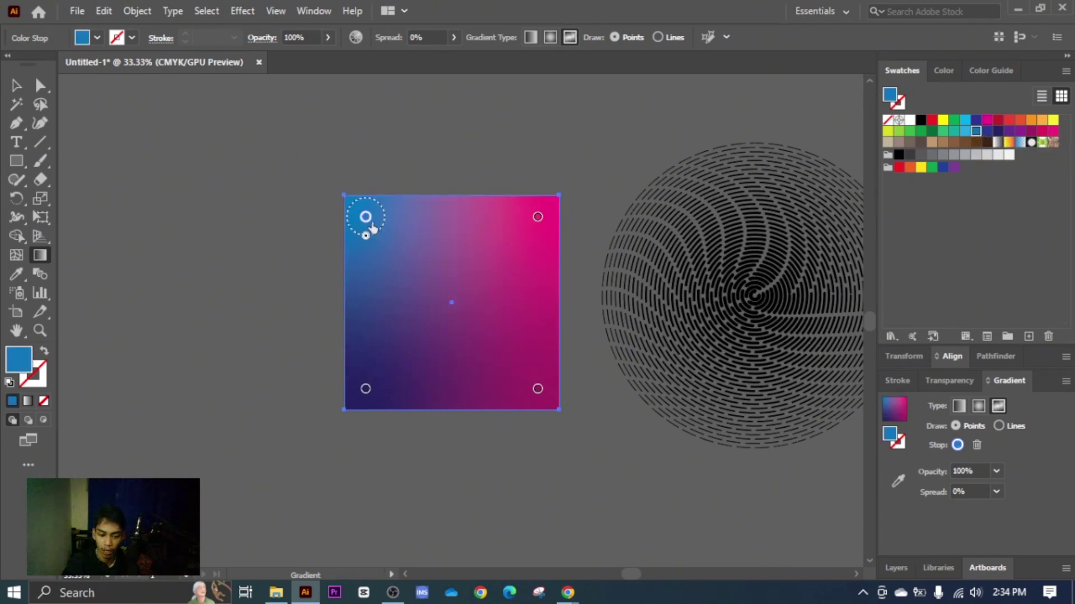
pyautogui.moveTo(374, 225); pyautogui.dragTo(425, 271)
pyautogui.moveTo(537, 219)
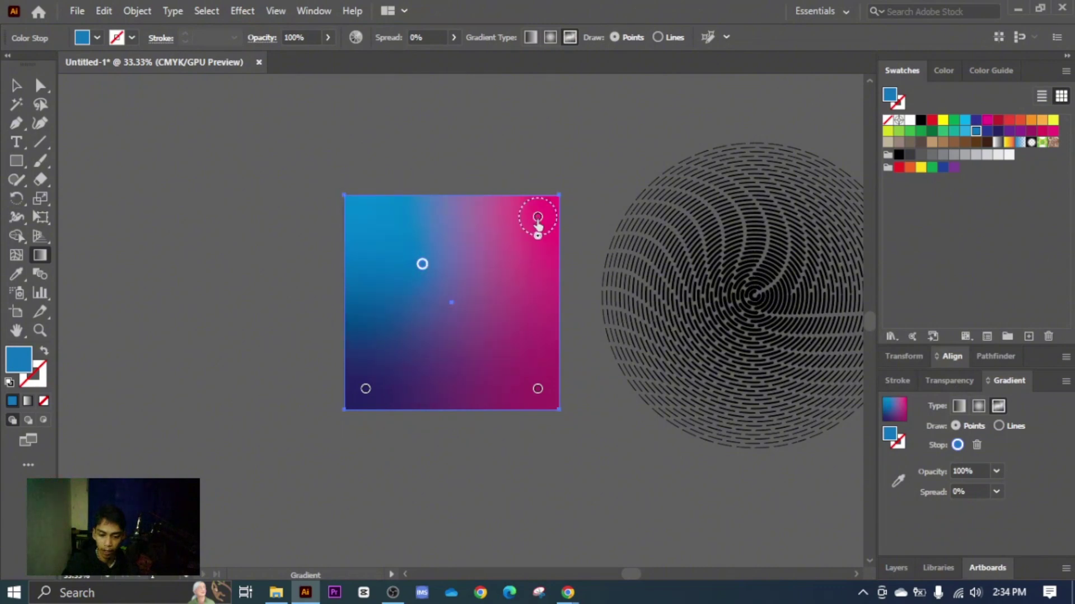
pyautogui.moveTo(538, 239); pyautogui.dragTo(537, 266)
pyautogui.moveTo(534, 392)
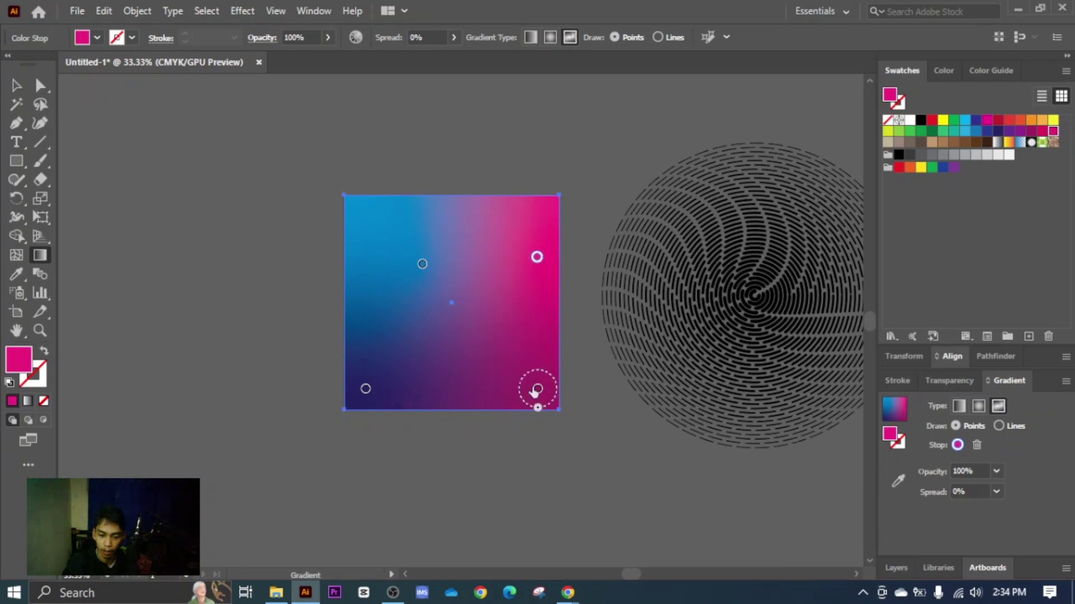
pyautogui.moveTo(538, 388); pyautogui.dragTo(512, 360)
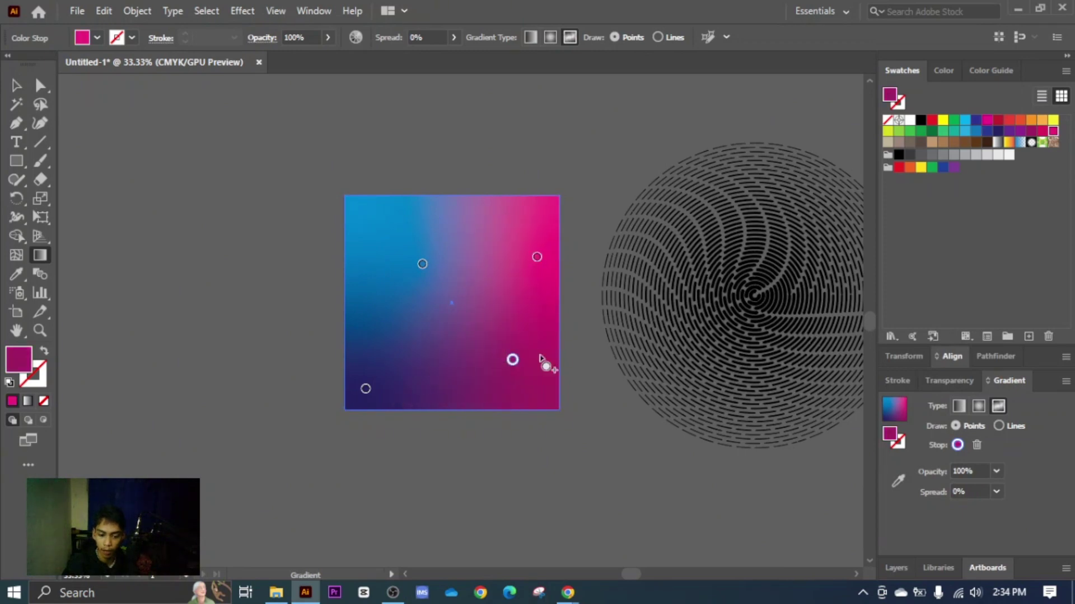
pyautogui.click(15, 85)
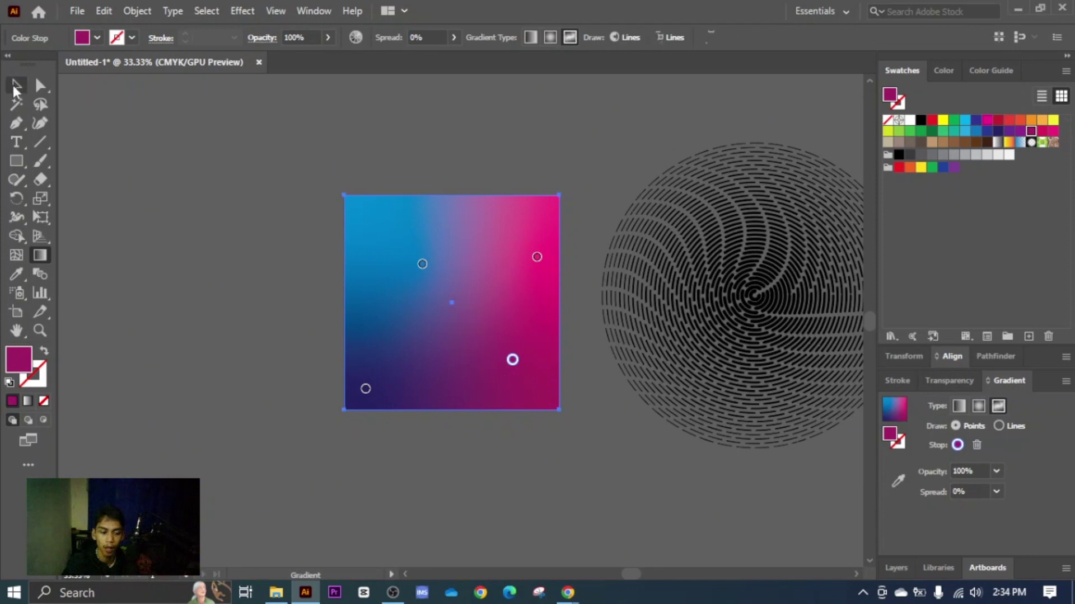
pyautogui.click(667, 325)
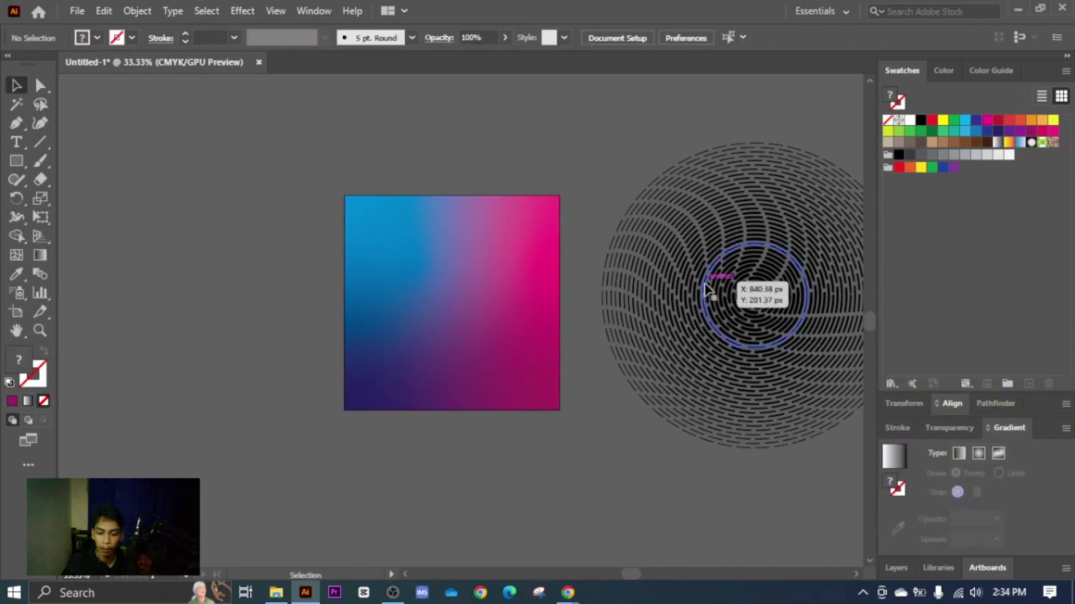
# Select the expanded circle pattern and center it horizontally and vertically on the artboard over the gradient square.
pyautogui.click(706, 290)
pyautogui.moveTo(706, 290); pyautogui.dragTo(834, 291)
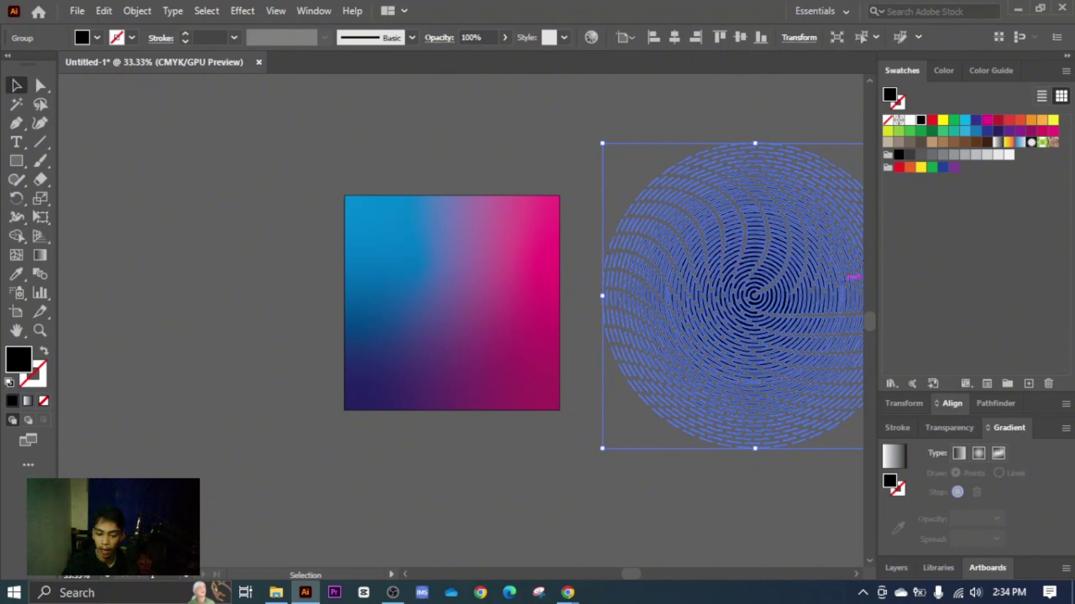
pyautogui.click(952, 403)
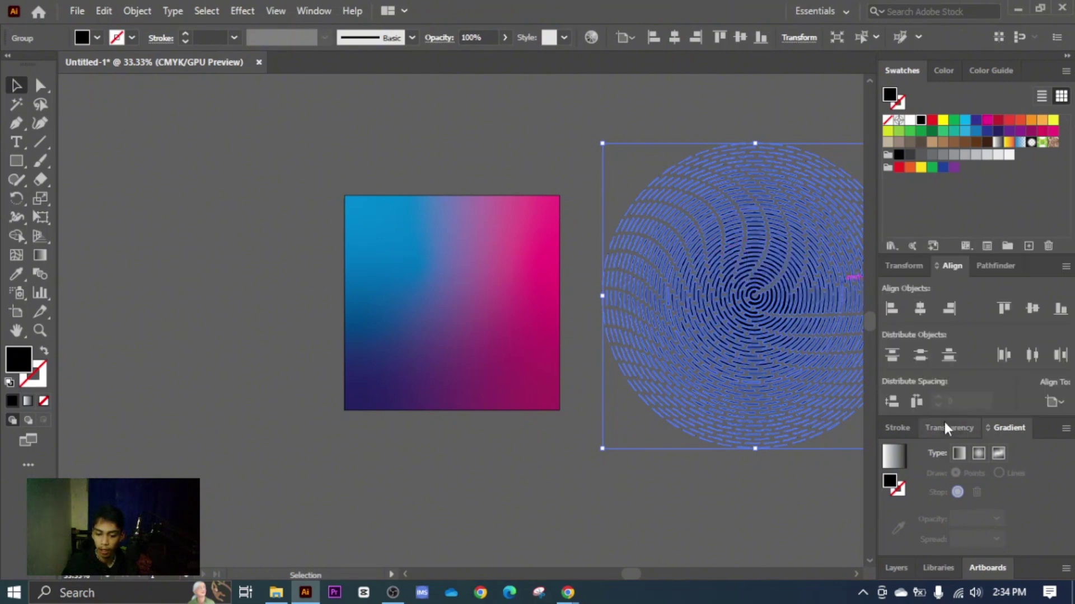
pyautogui.click(920, 309)
pyautogui.click(1034, 309)
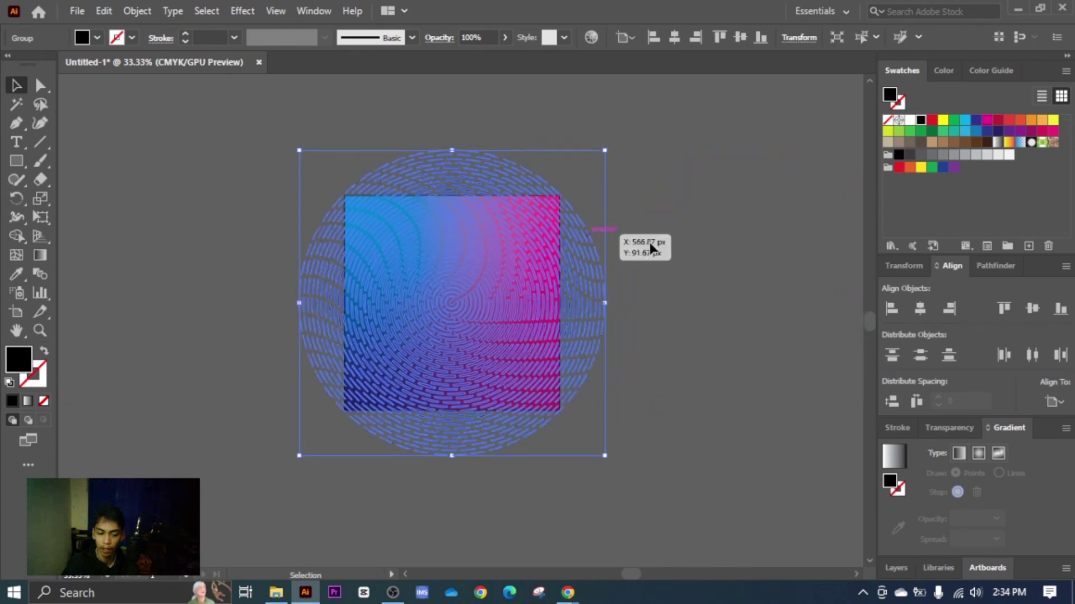
pyautogui.click(672, 243)
# Arrange the circle pattern in front of the gradient square and deselect it.
pyautogui.click(604, 288)
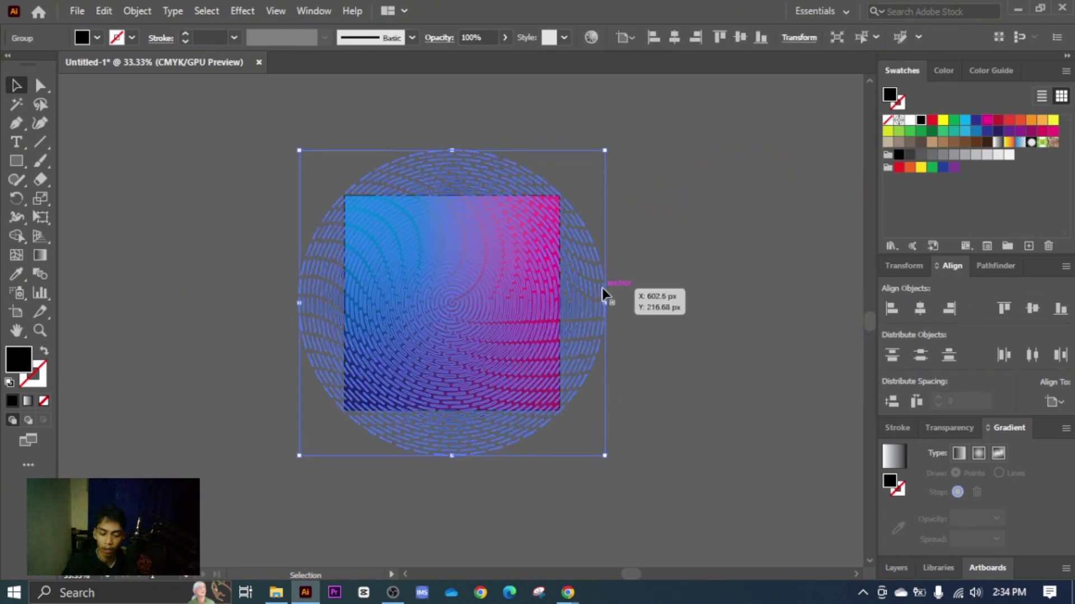
pyautogui.rightClick(582, 289)
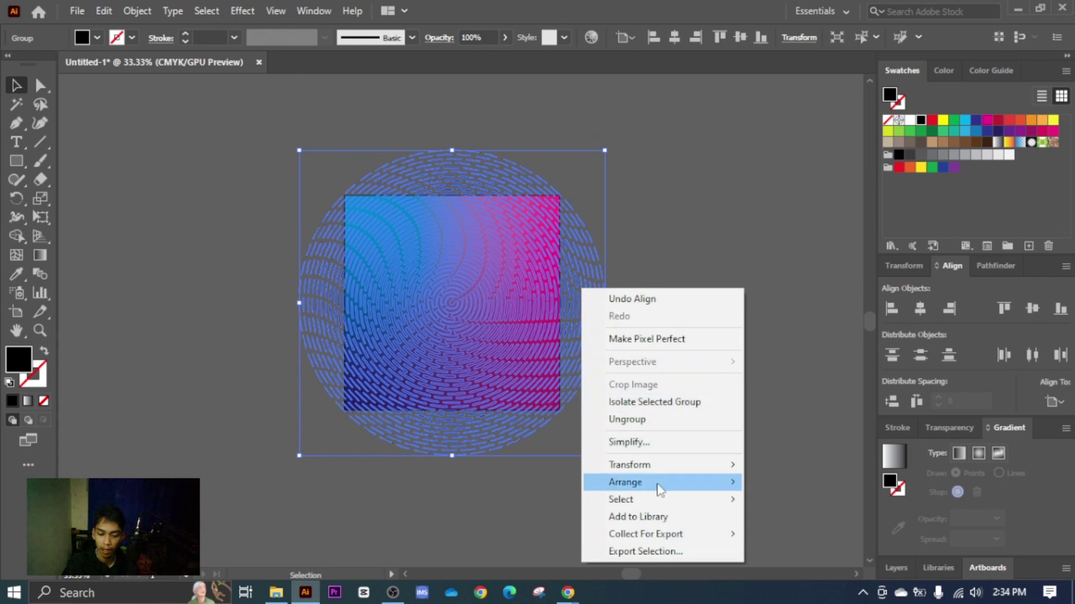
pyautogui.moveTo(663, 486)
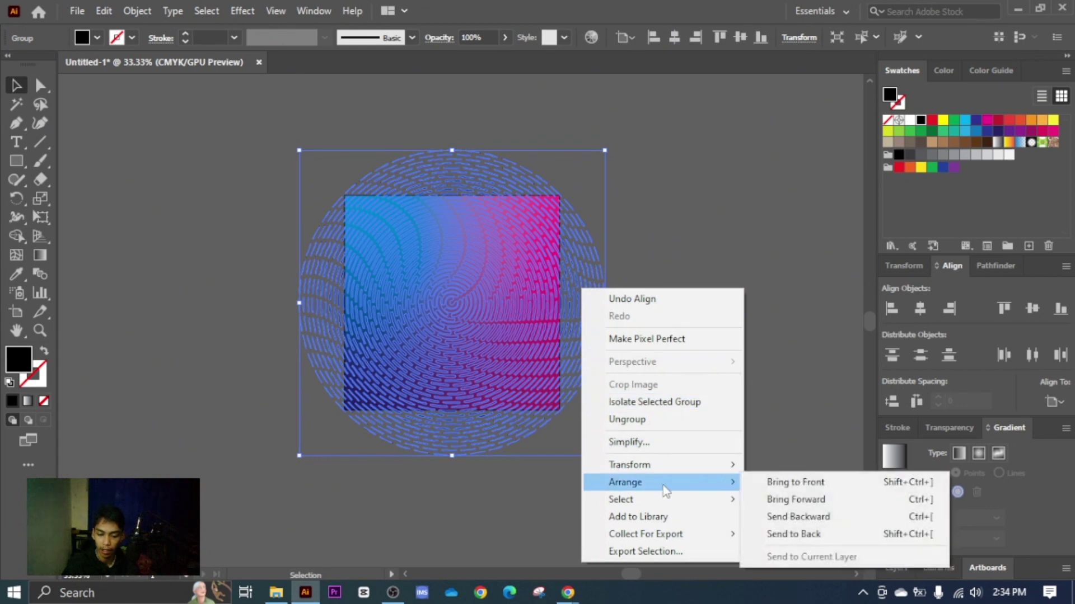
pyautogui.click(780, 491)
pyautogui.click(722, 353)
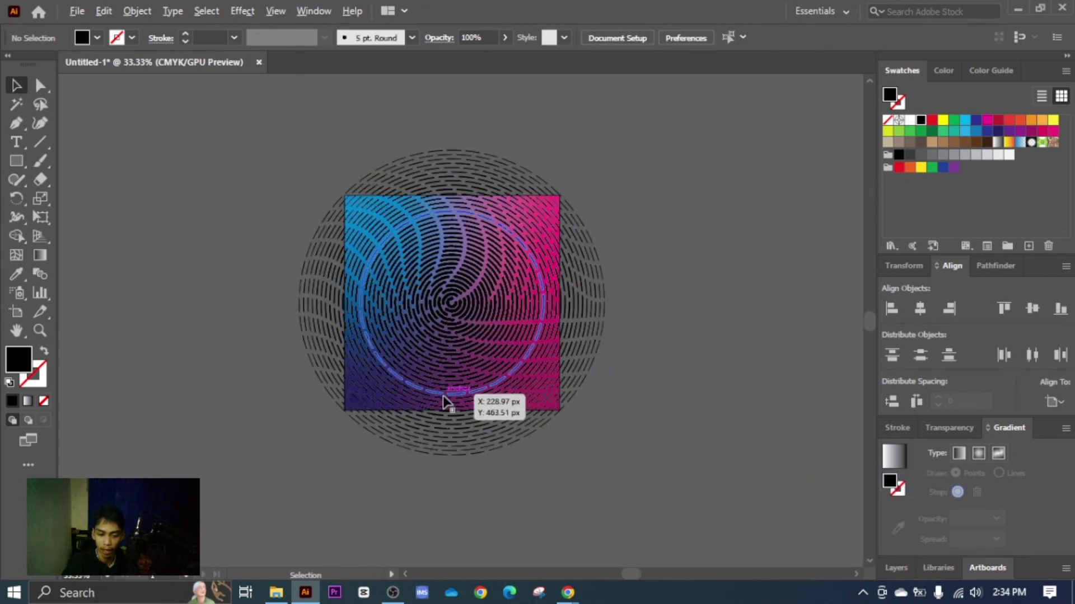
# Fill the circle pattern with the lightest, near-white gray swatch.
pyautogui.scroll(1, 442, 396)
pyautogui.click(488, 287)
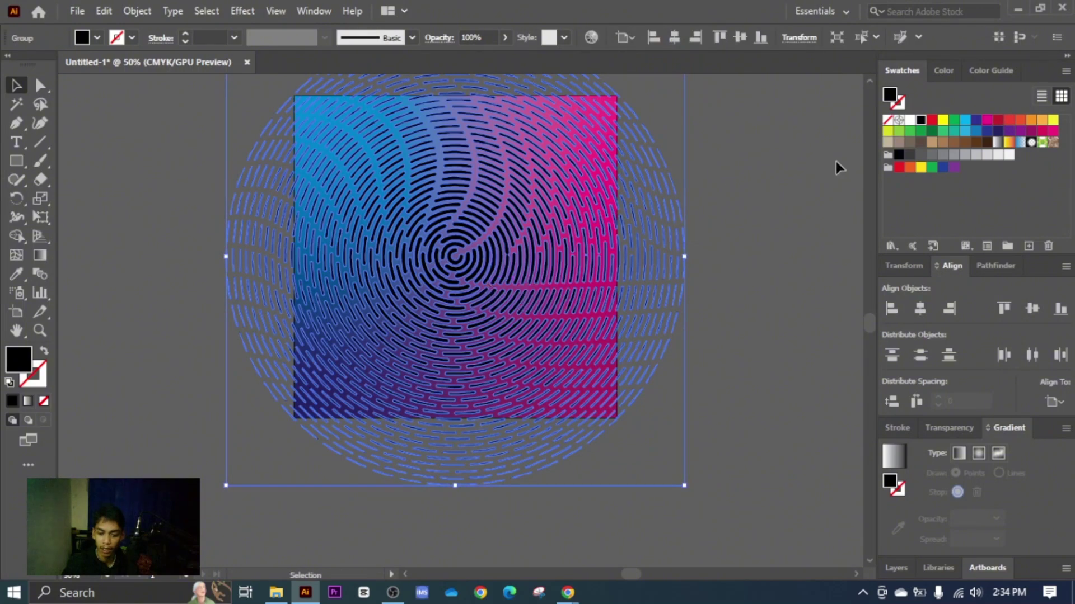
pyautogui.click(1007, 159)
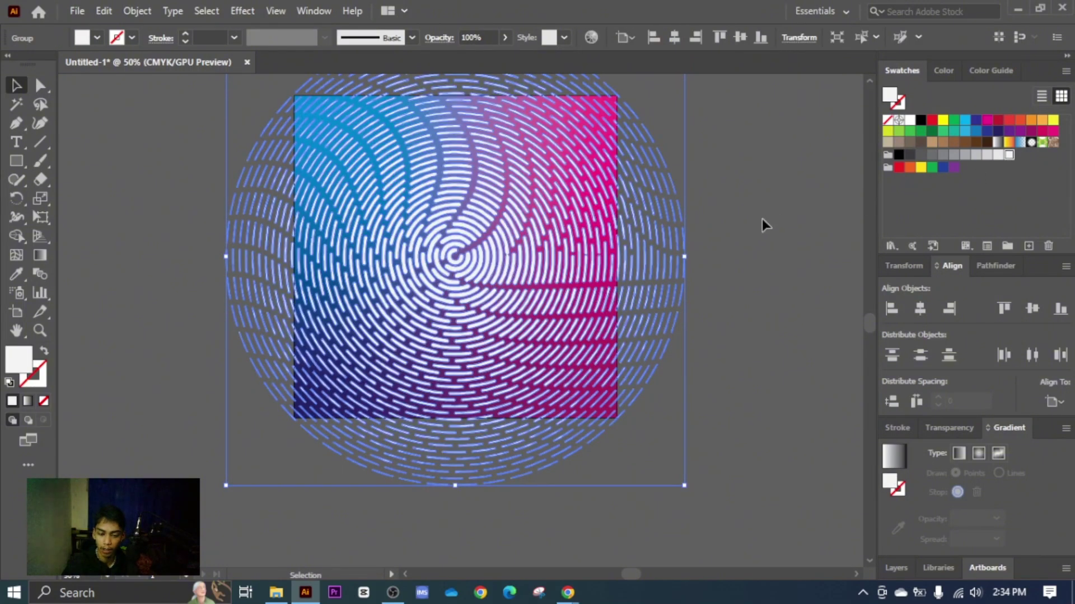
# Set the circle pattern's blending mode to Overlay and deselect it.
pyautogui.moveTo(539, 275); pyautogui.dragTo(576, 276)
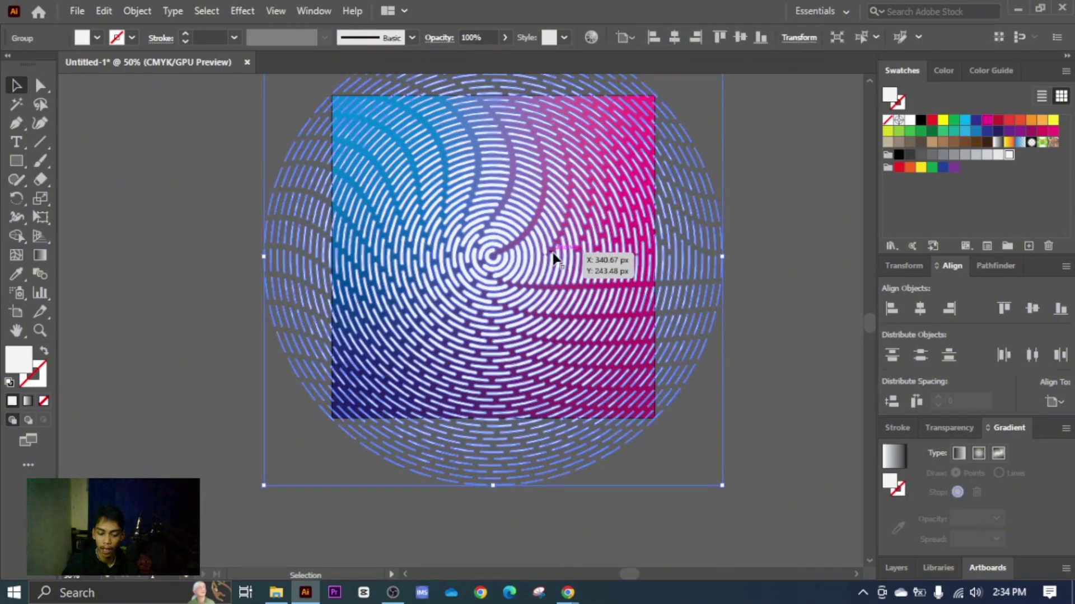
pyautogui.click(518, 247)
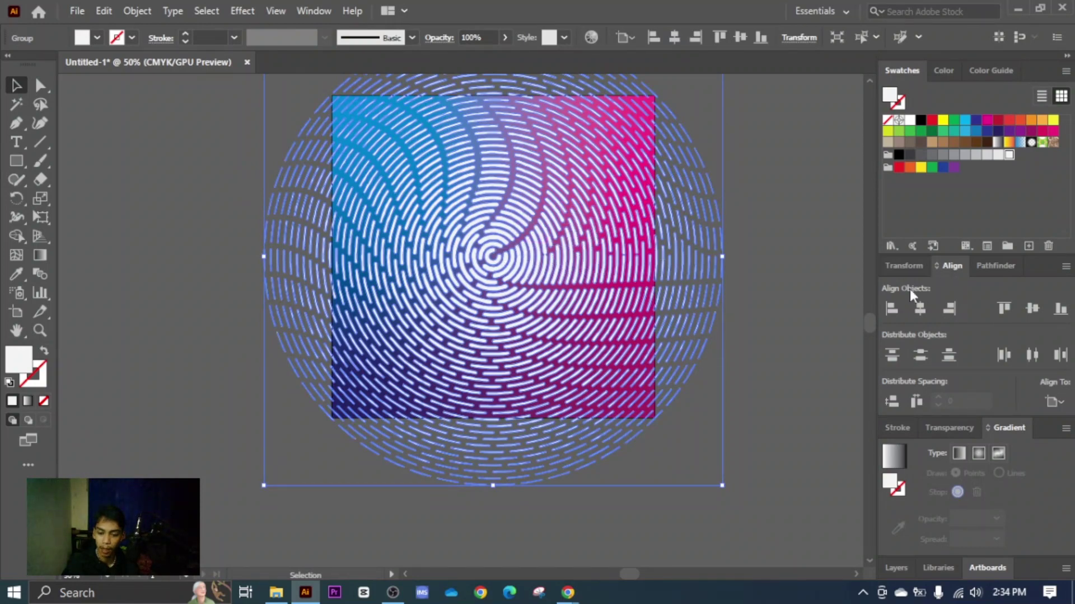
pyautogui.click(958, 427)
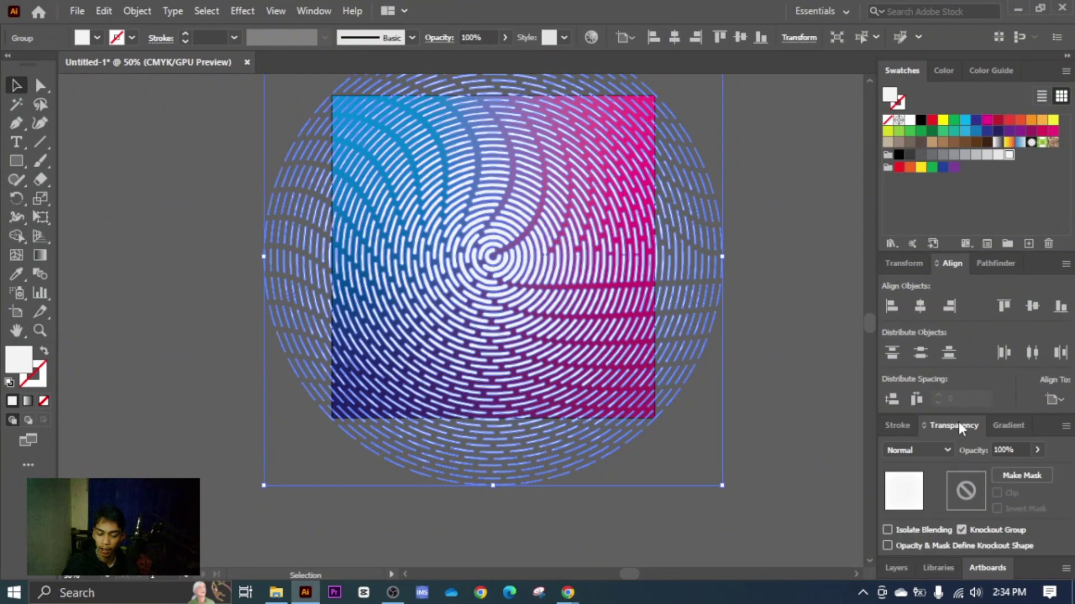
pyautogui.click(947, 452)
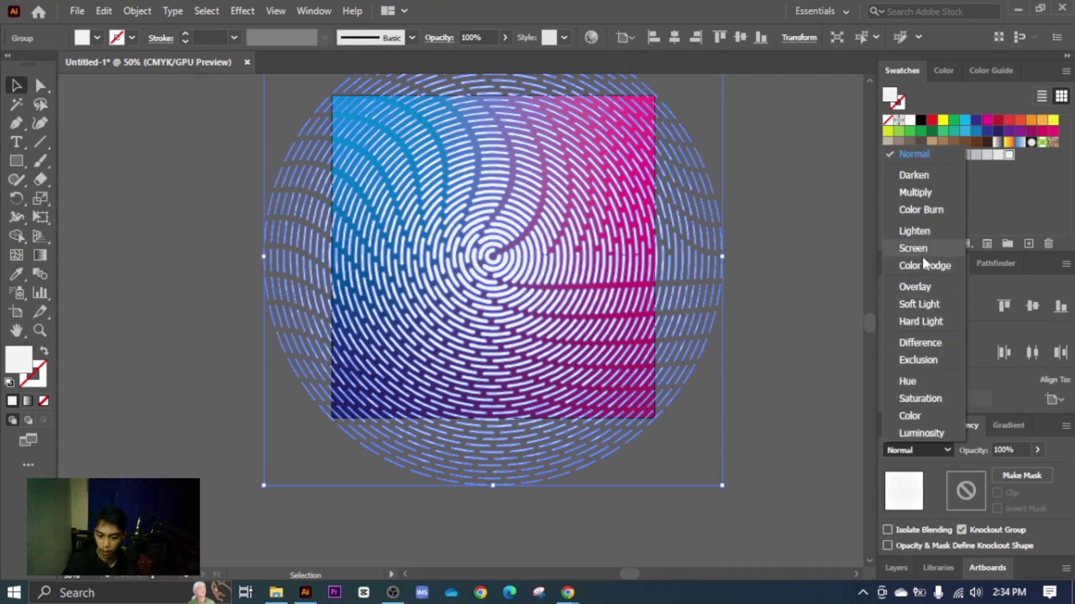
pyautogui.click(921, 286)
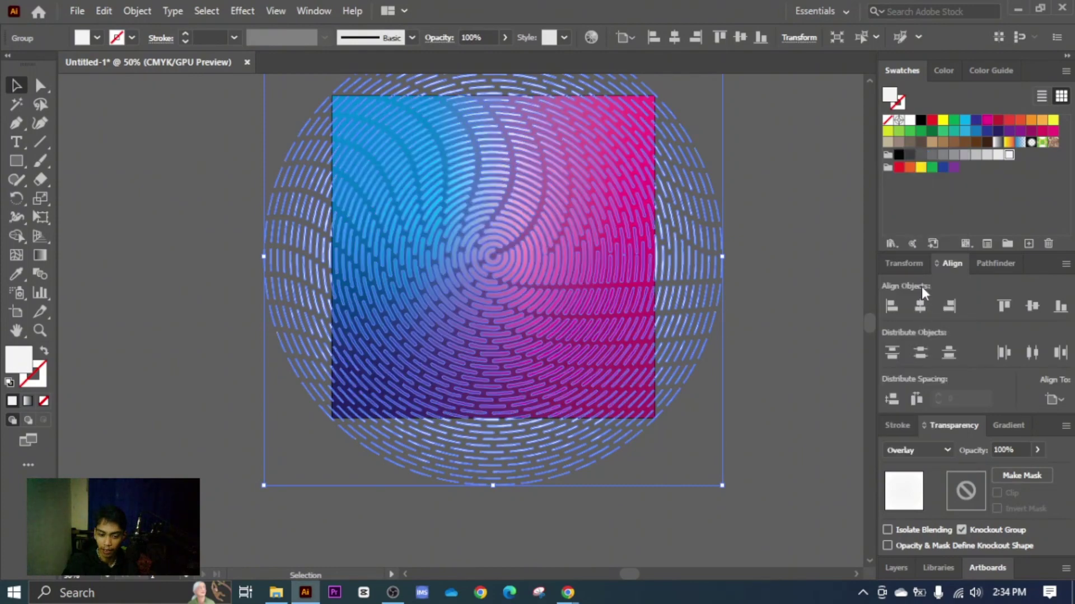
pyautogui.click(776, 270)
# Draw a 500 x 500 px rectangle and center it horizontally and vertically on the artboard.
pyautogui.scroll(3, 764, 296)
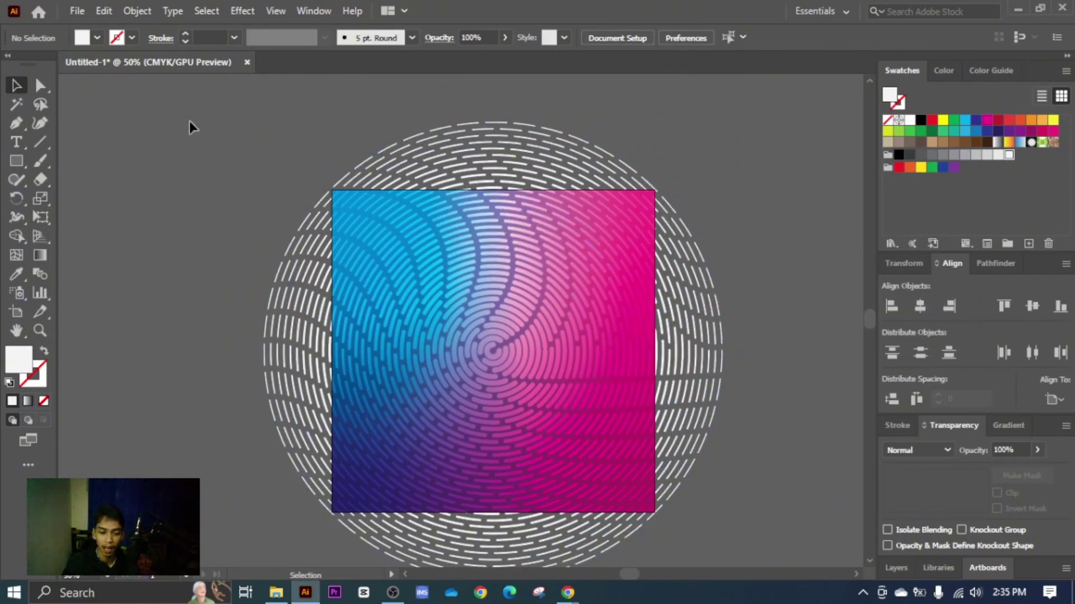
pyautogui.click(22, 160)
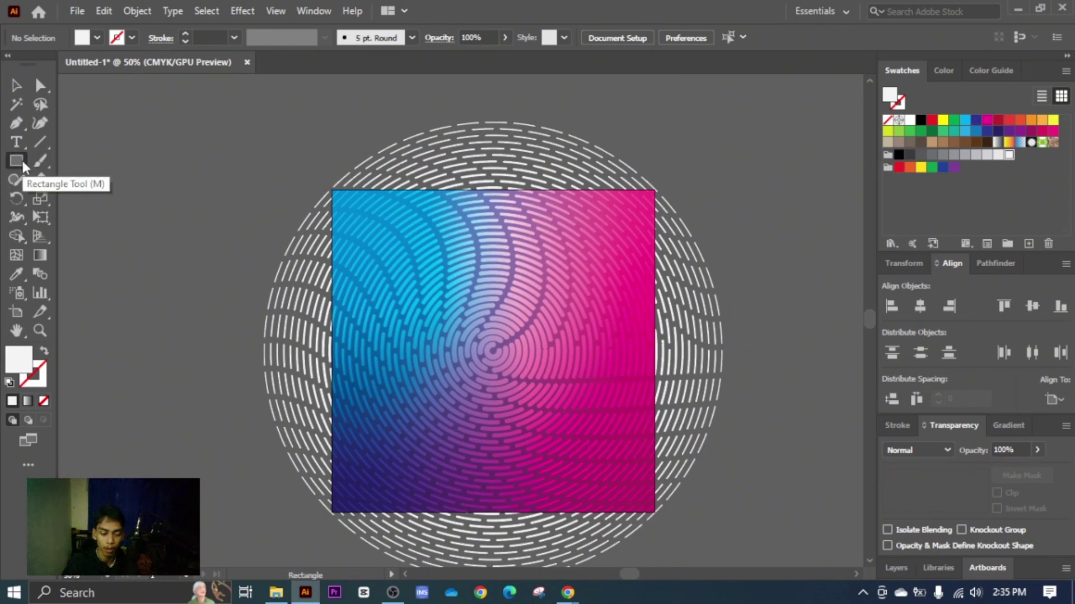
pyautogui.click(228, 160)
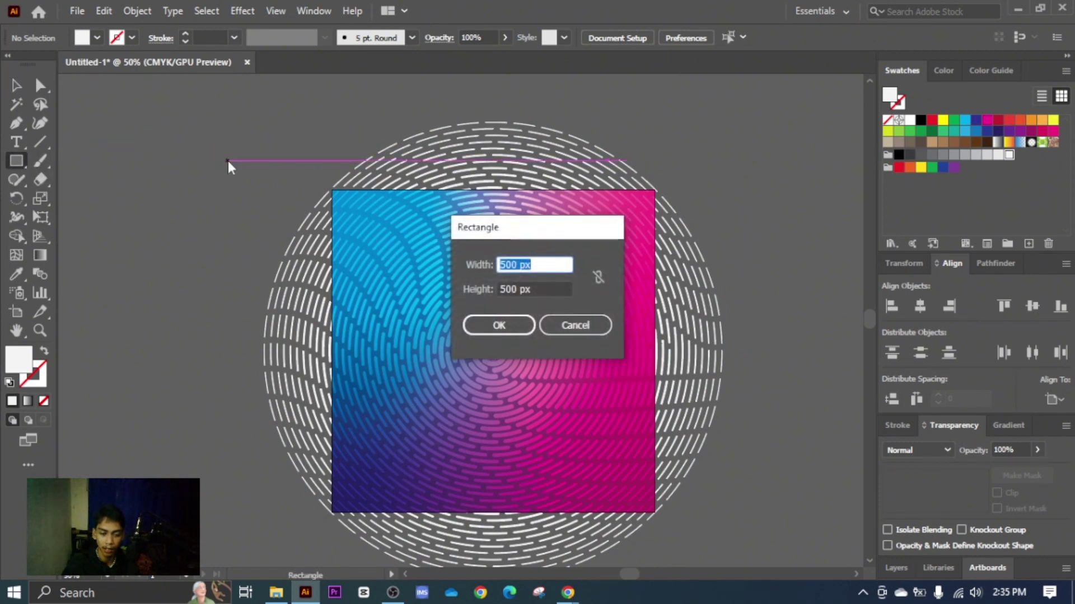
pyautogui.click(500, 328)
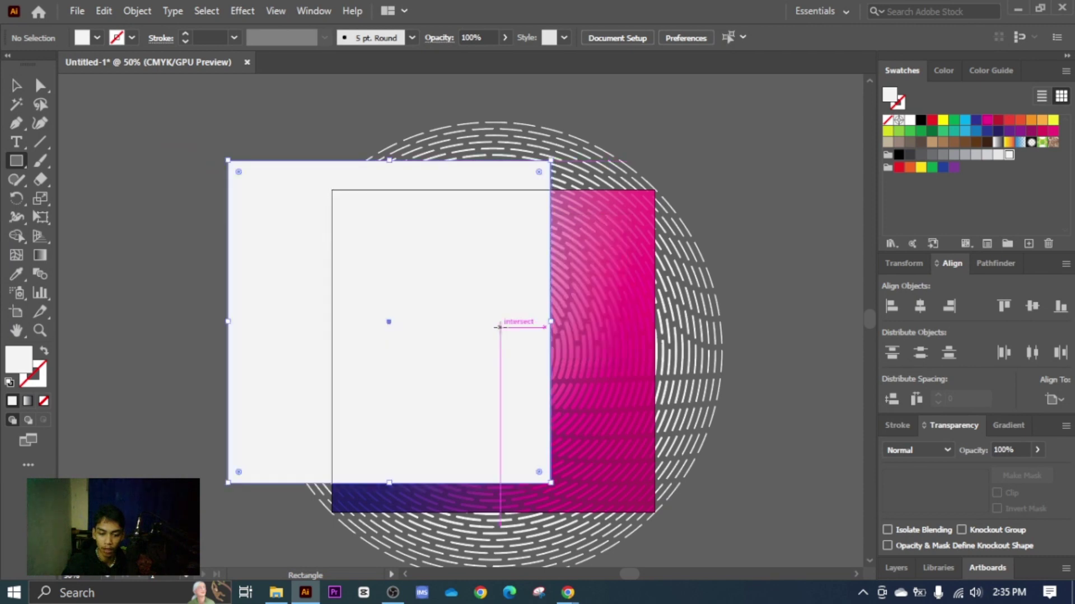
pyautogui.click(918, 308)
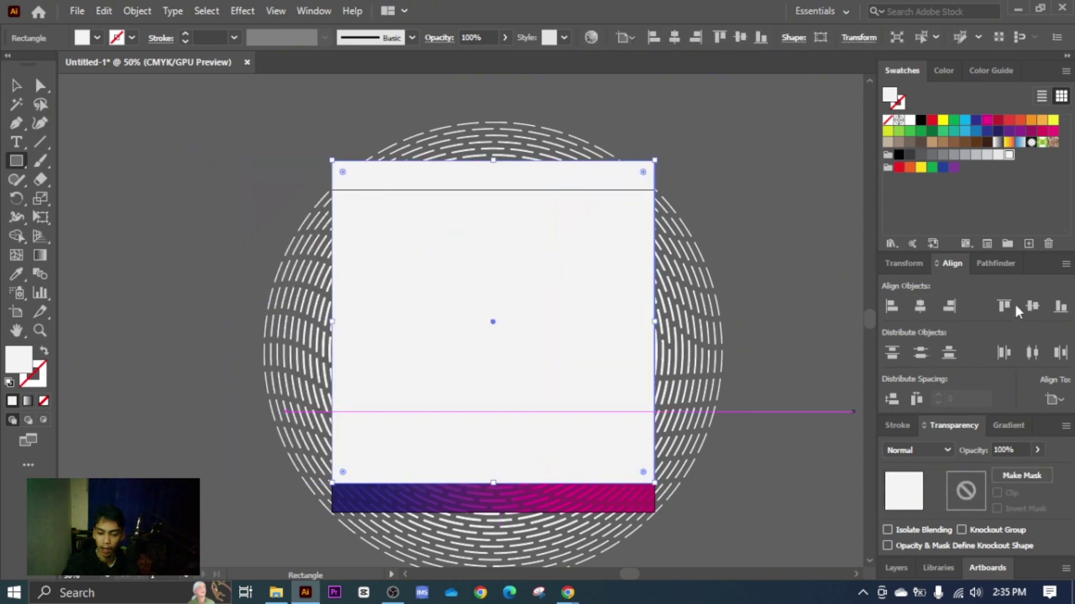
pyautogui.click(1033, 305)
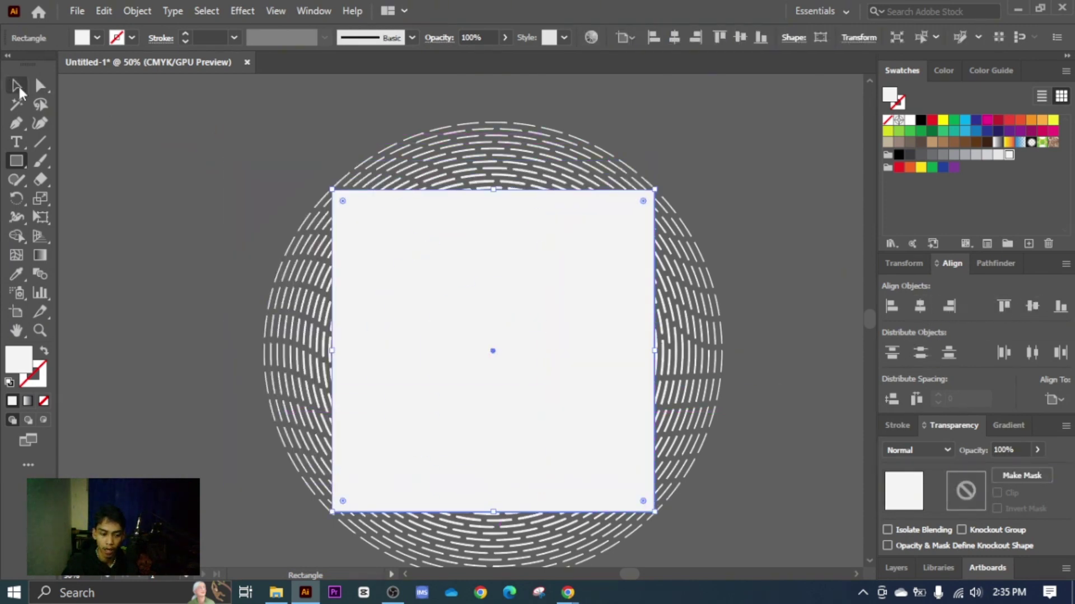
# Make a clipping mask from the new rectangle and the circle pattern to crop the pattern to the artboard, and deselect it.
pyautogui.click(16, 87)
pyautogui.moveTo(258, 162); pyautogui.dragTo(613, 417)
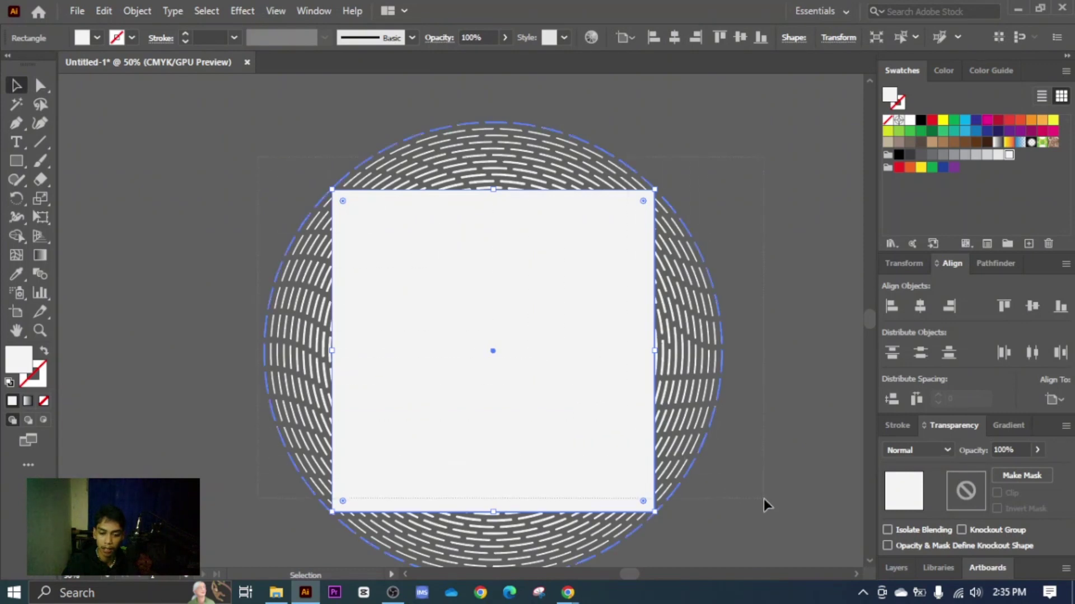
pyautogui.moveTo(763, 499); pyautogui.dragTo(768, 507)
pyautogui.rightClick(437, 232)
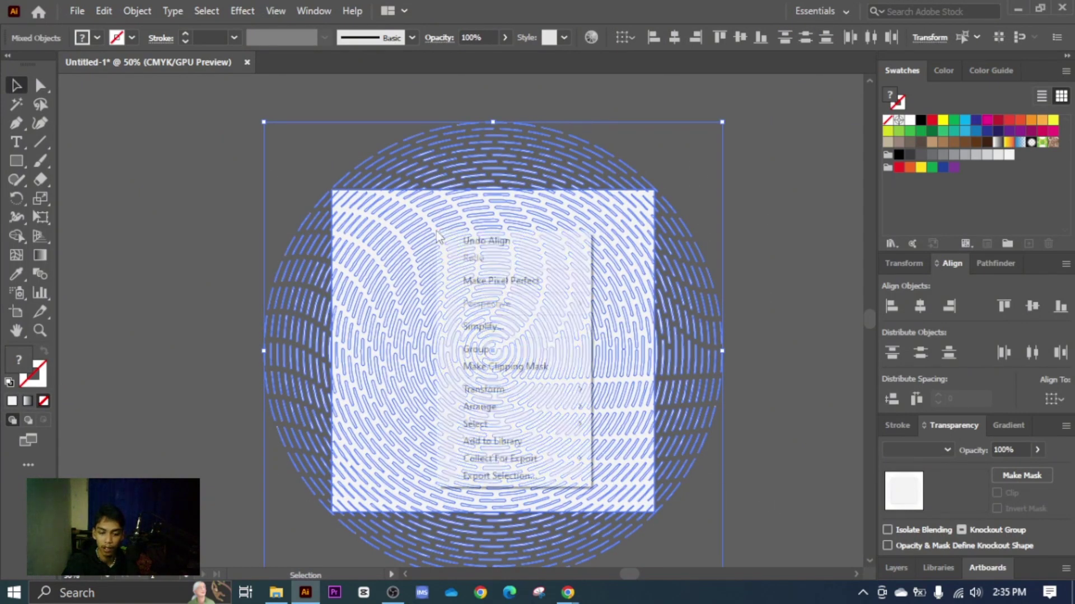
pyautogui.click(503, 367)
pyautogui.click(722, 291)
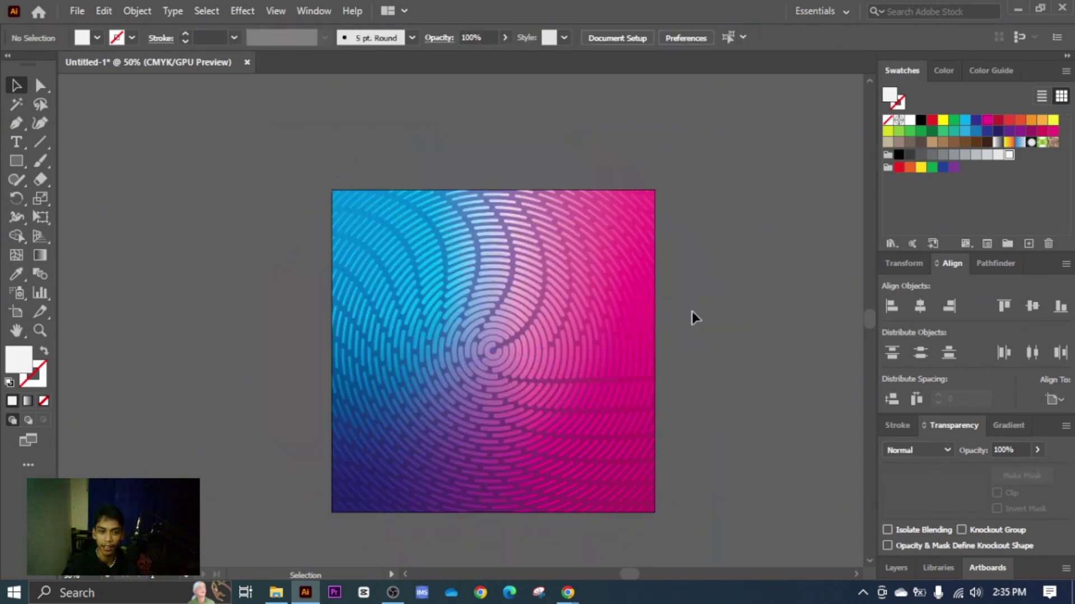
# Add the text "ABSTRACT" beside the artboard's left edge.
pyautogui.scroll(1, 469, 425)
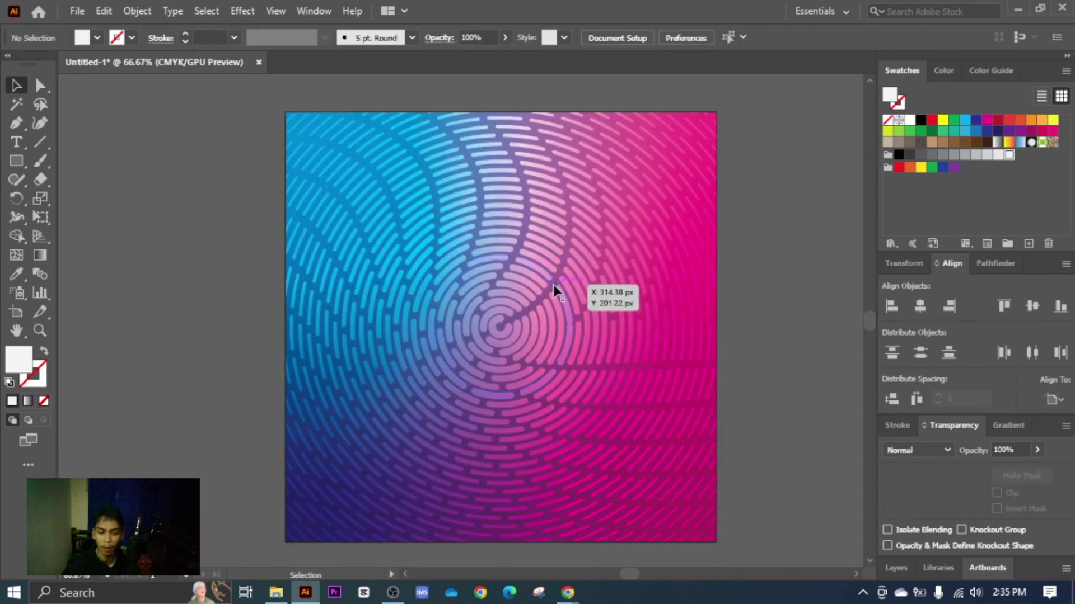
pyautogui.moveTo(479, 341); pyautogui.dragTo(789, 295)
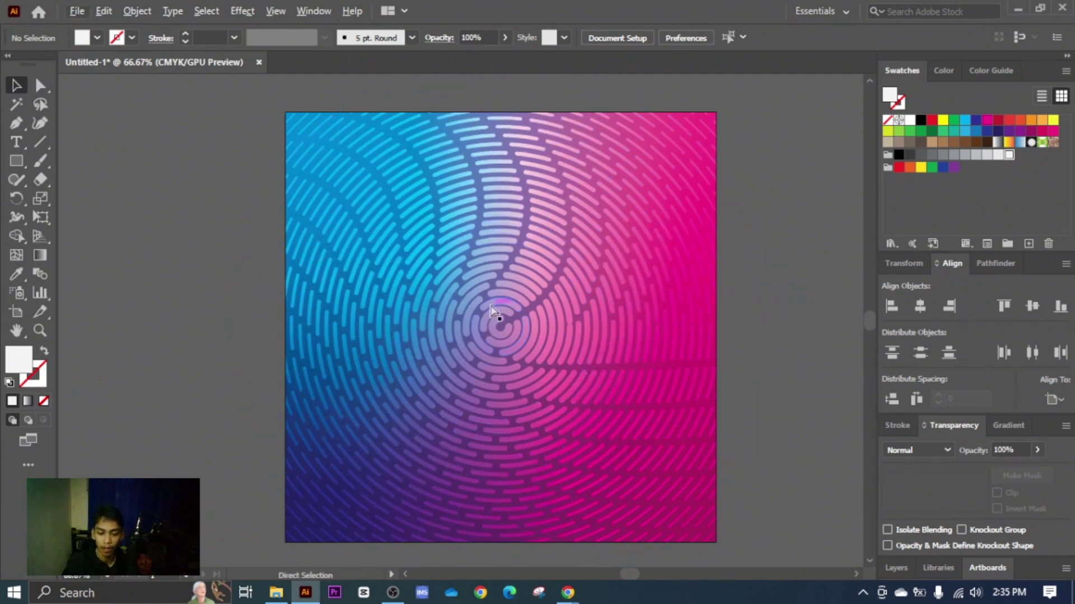
pyautogui.moveTo(492, 317); pyautogui.dragTo(2, 174)
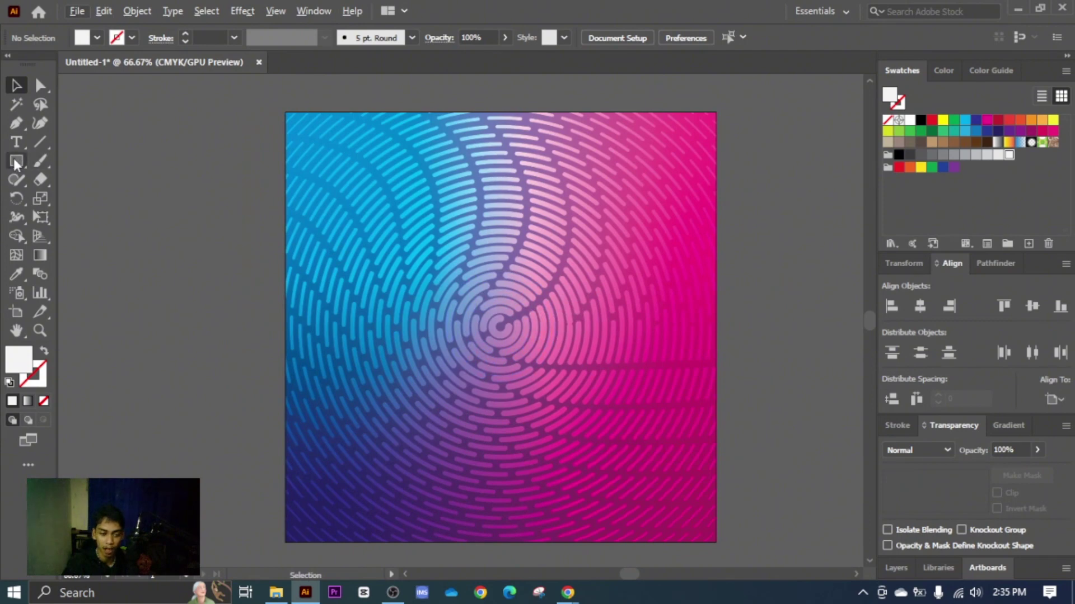
pyautogui.press('t')
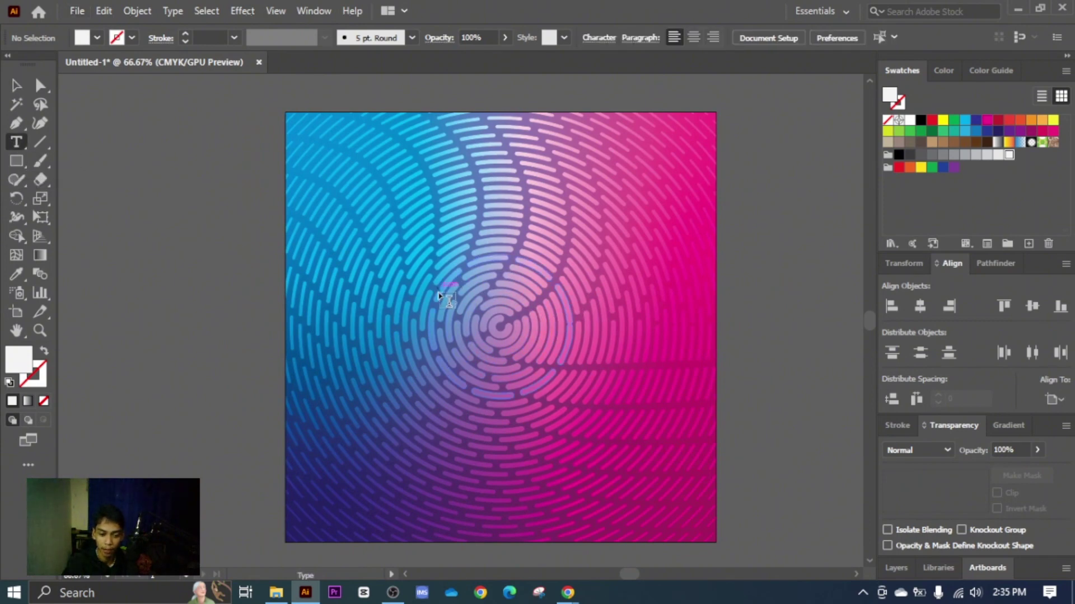
pyautogui.click(213, 319)
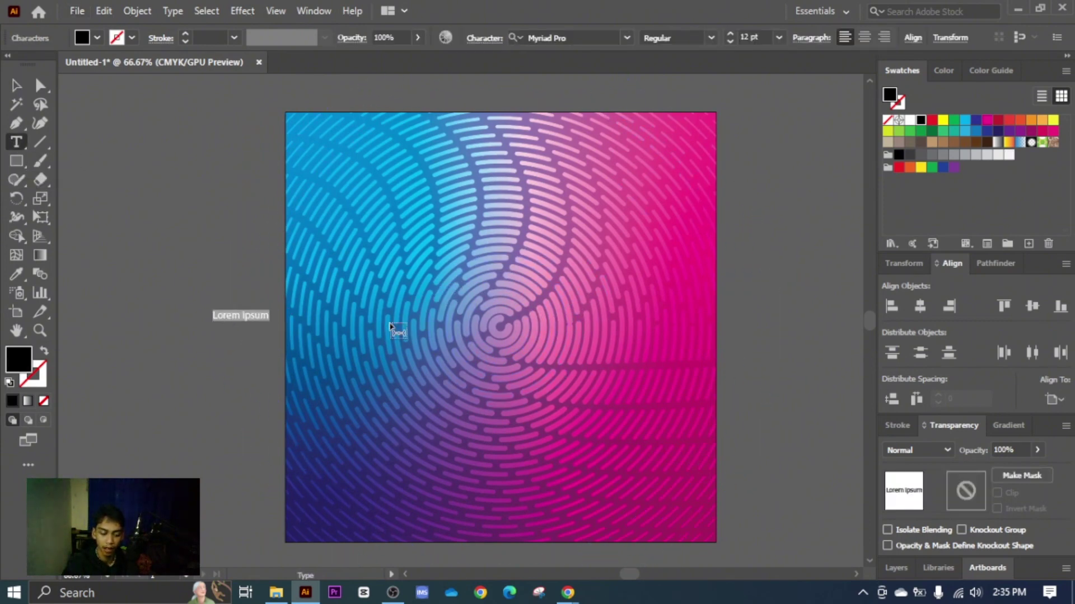
pyautogui.write('A')
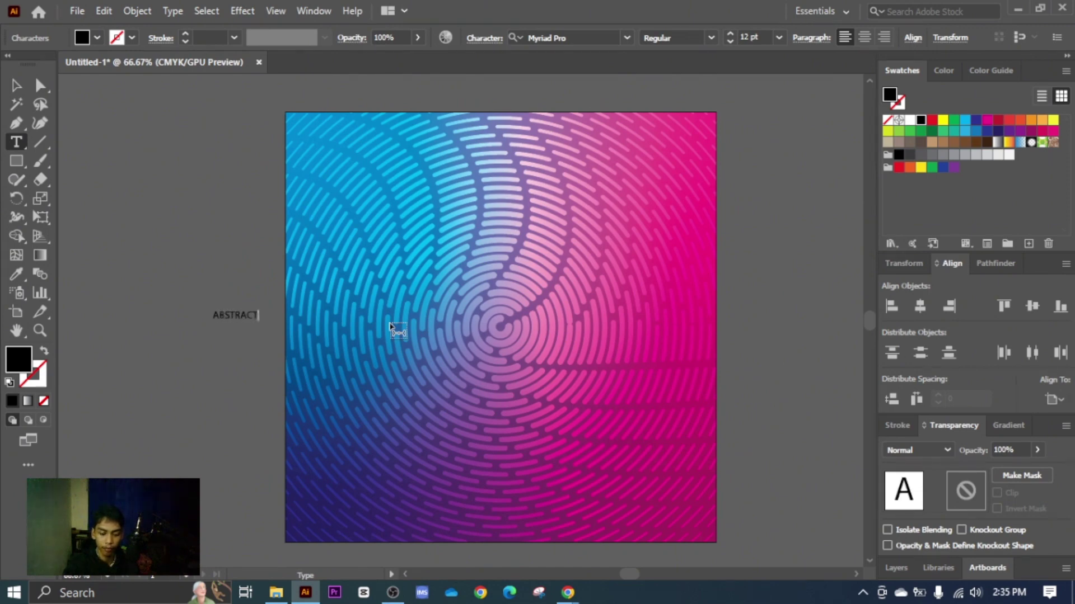
pyautogui.write('BSTRACT')
pyautogui.click(16, 85)
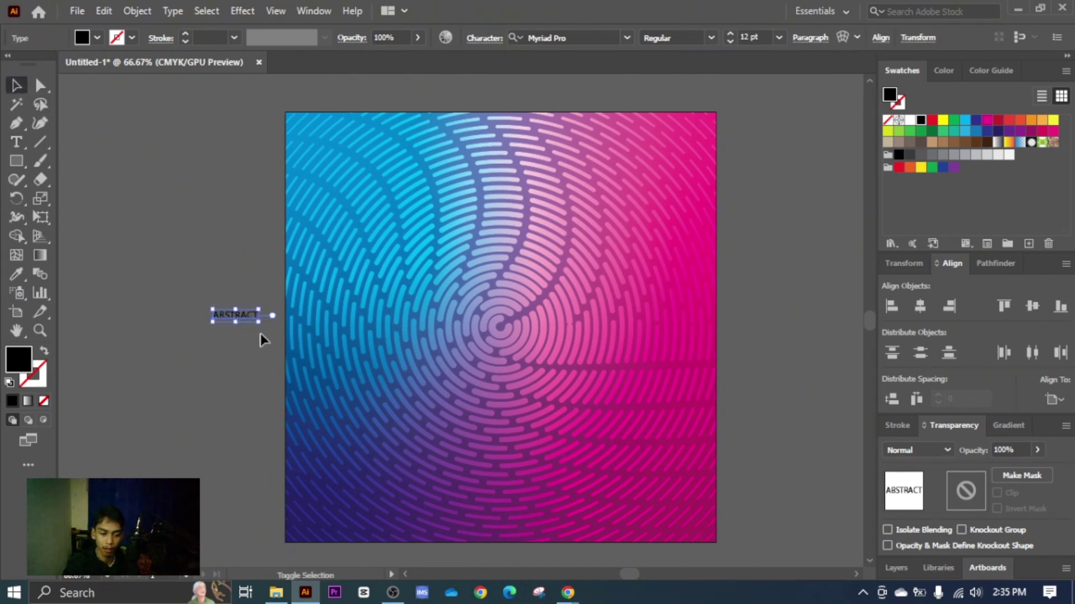
# Enlarge the ABSTRACT text proportionally to about 48 pt and set its font to Montserrat ExtraBold.
pyautogui.moveTo(259, 323); pyautogui.dragTo(394, 423)
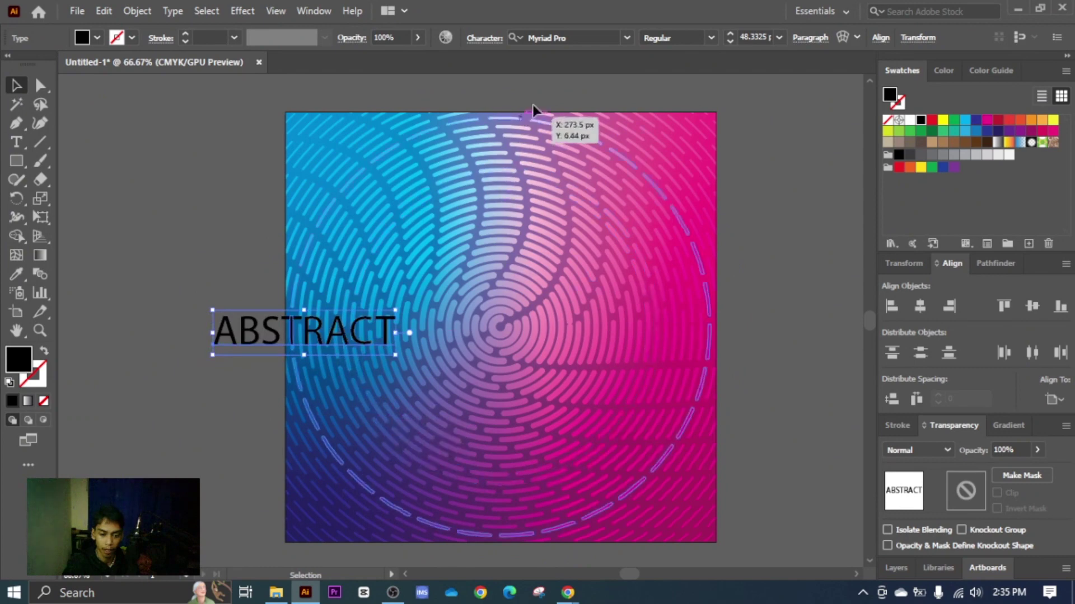
pyautogui.click(577, 38)
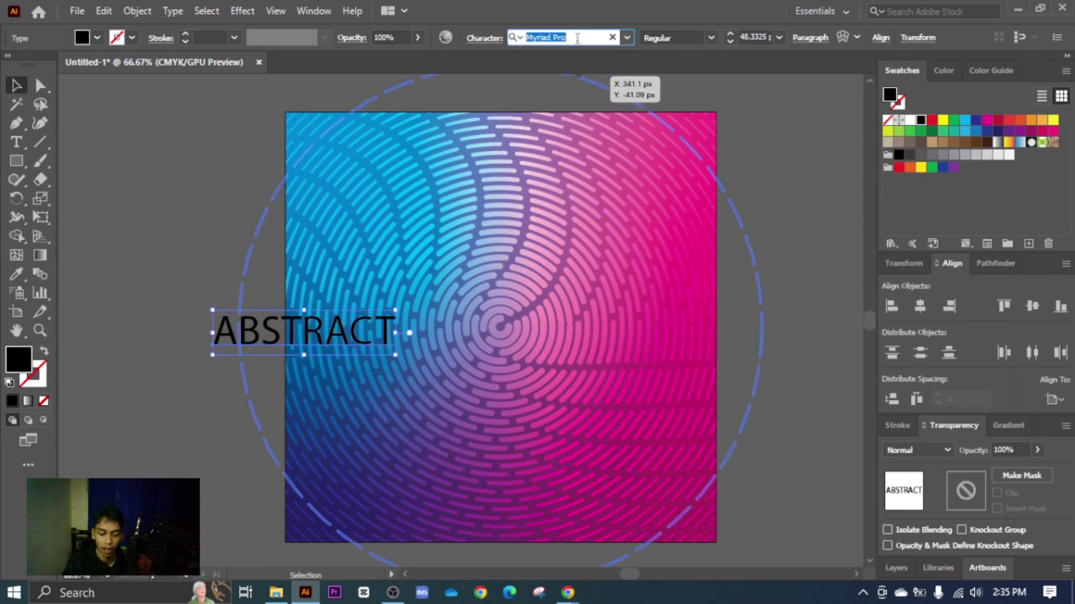
pyautogui.write('mont')
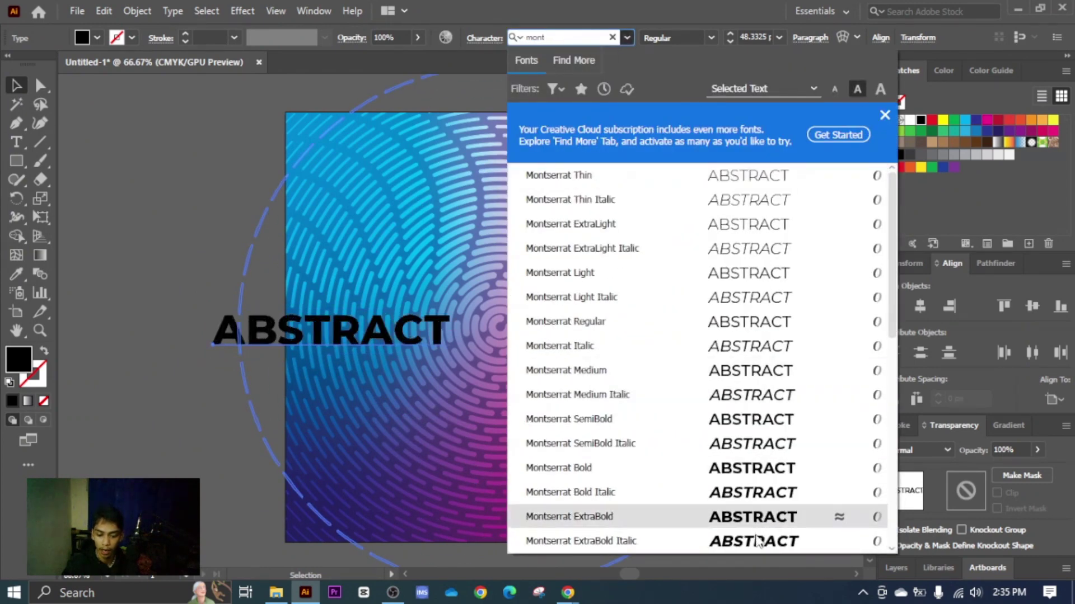
pyautogui.click(758, 523)
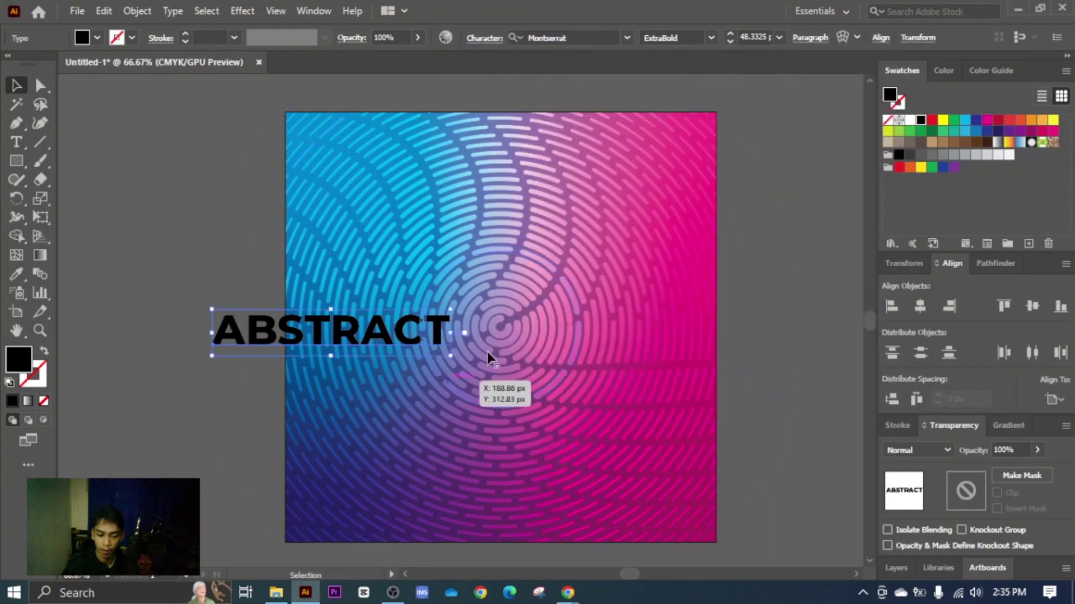
# Center the ABSTRACT text horizontally on the artboard, fill it with the near-white gray swatch and deselect it.
pyautogui.click(919, 306)
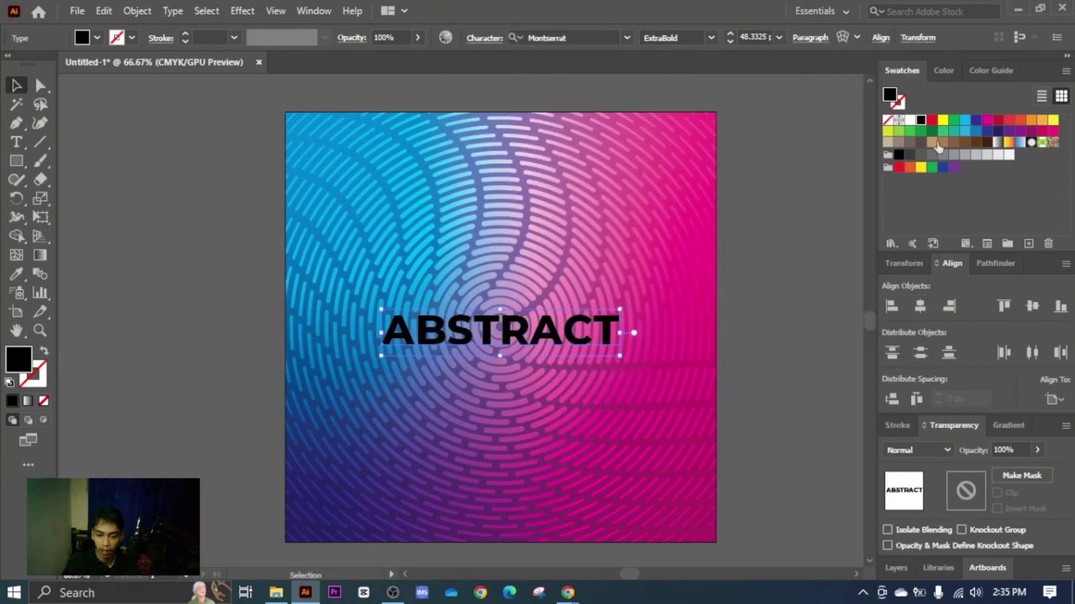
pyautogui.click(1009, 154)
pyautogui.click(768, 269)
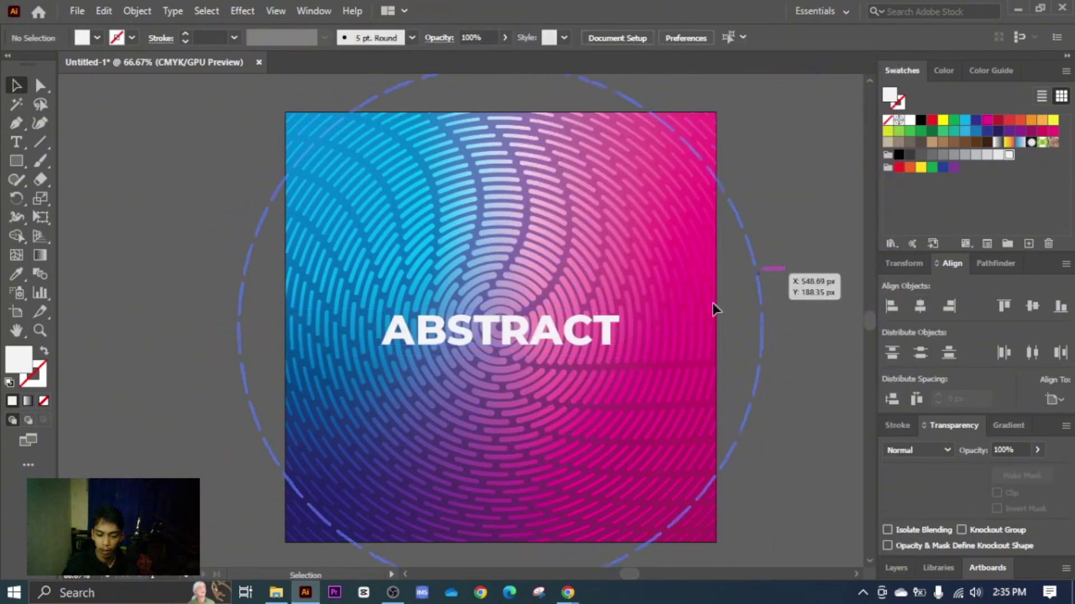
# Change the ABSTRACT text's font style to Black and deselect it.
pyautogui.press('alt')
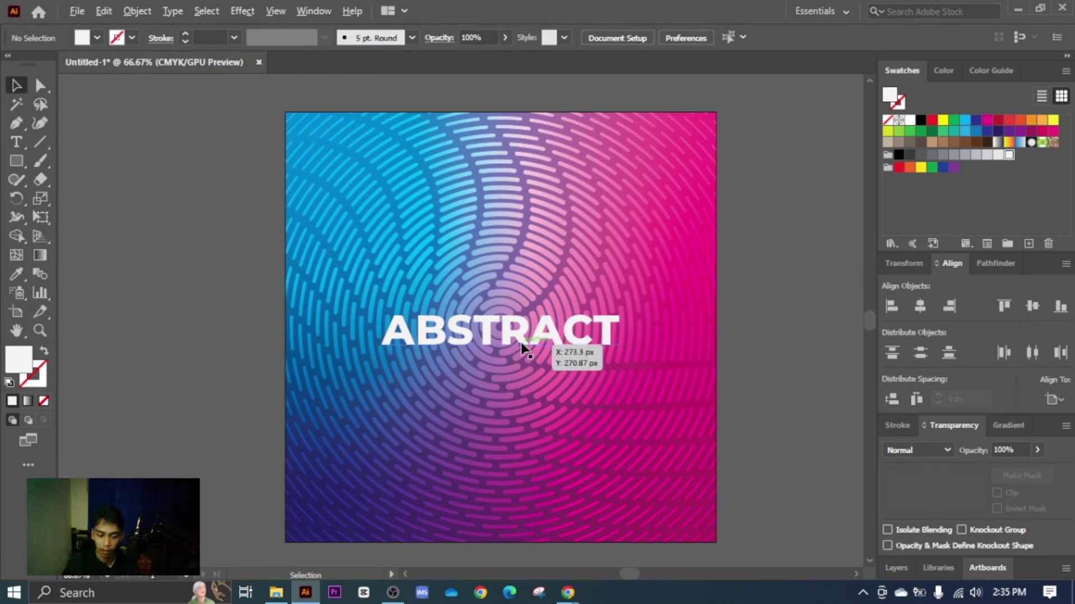
pyautogui.click(523, 345)
pyautogui.click(711, 37)
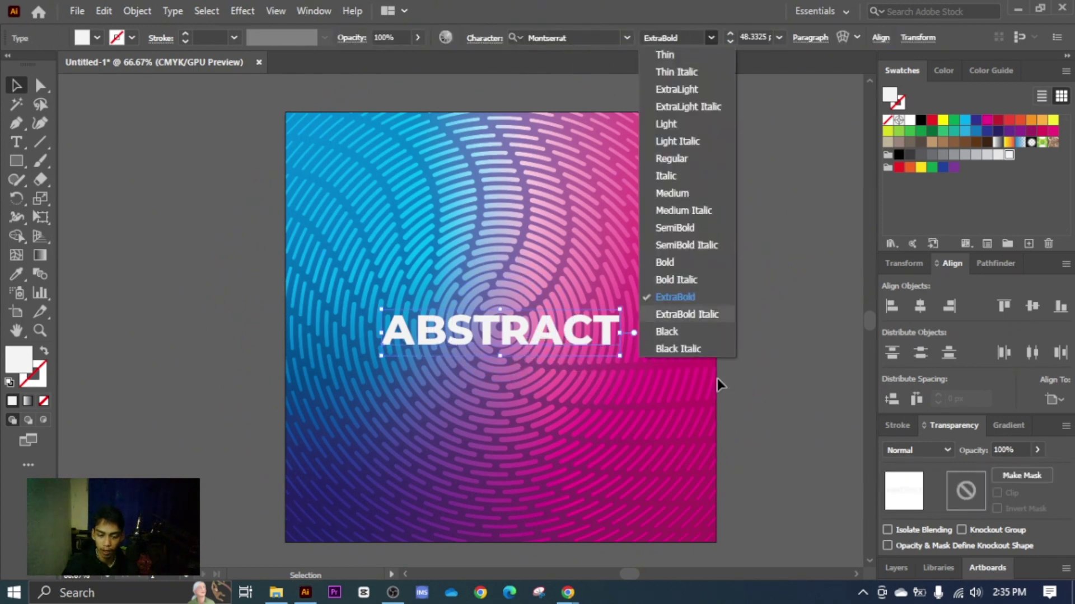
pyautogui.click(677, 331)
pyautogui.click(797, 317)
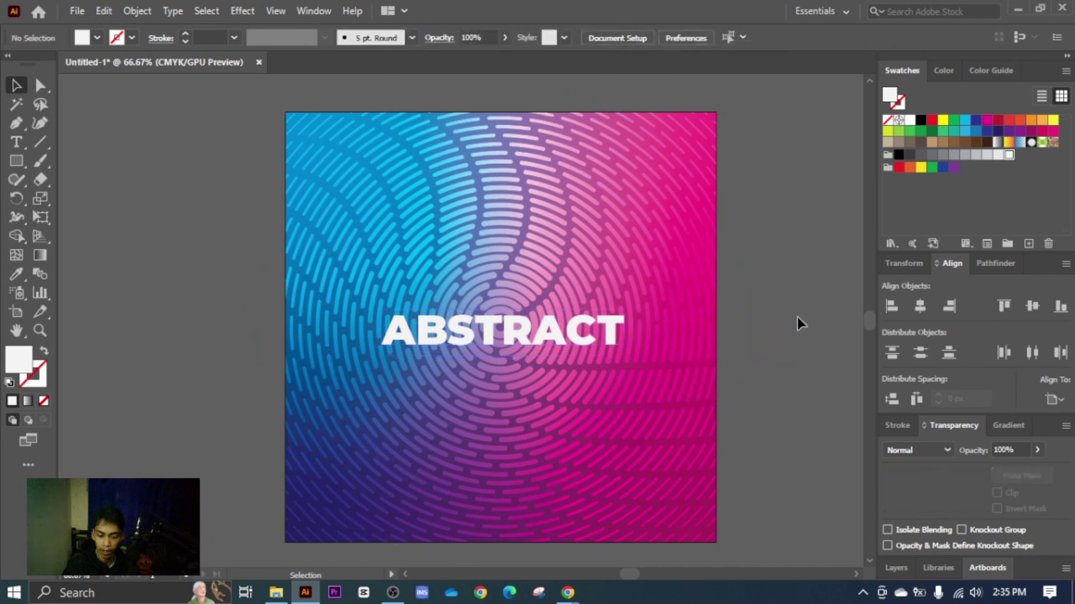
pyautogui.scroll(1, 571, 355)
pyautogui.moveTo(551, 343); pyautogui.dragTo(553, 391)
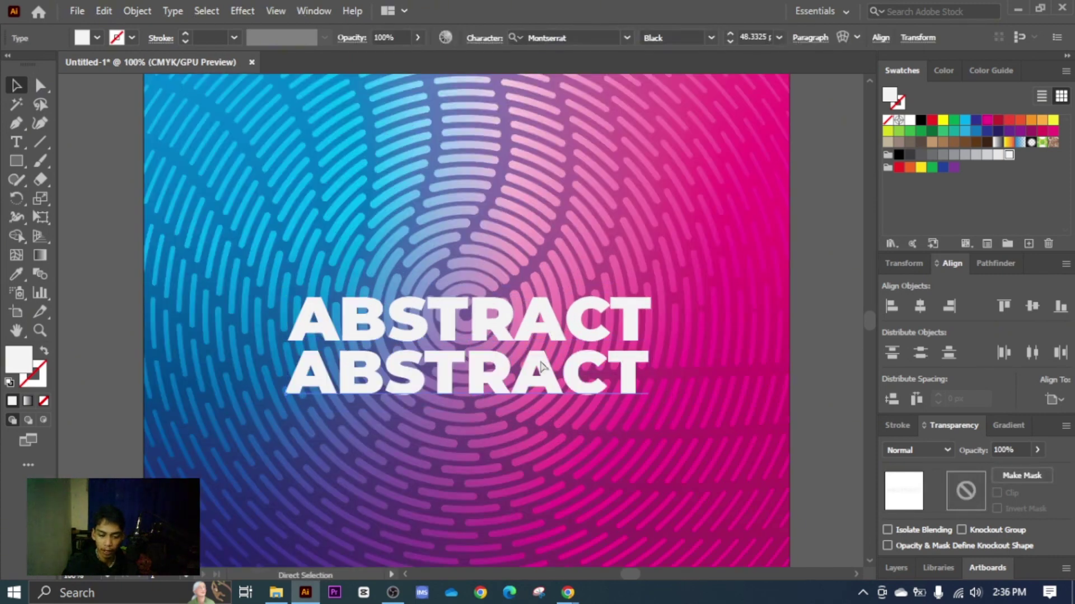
pyautogui.hotkey('ctrl', 'z')
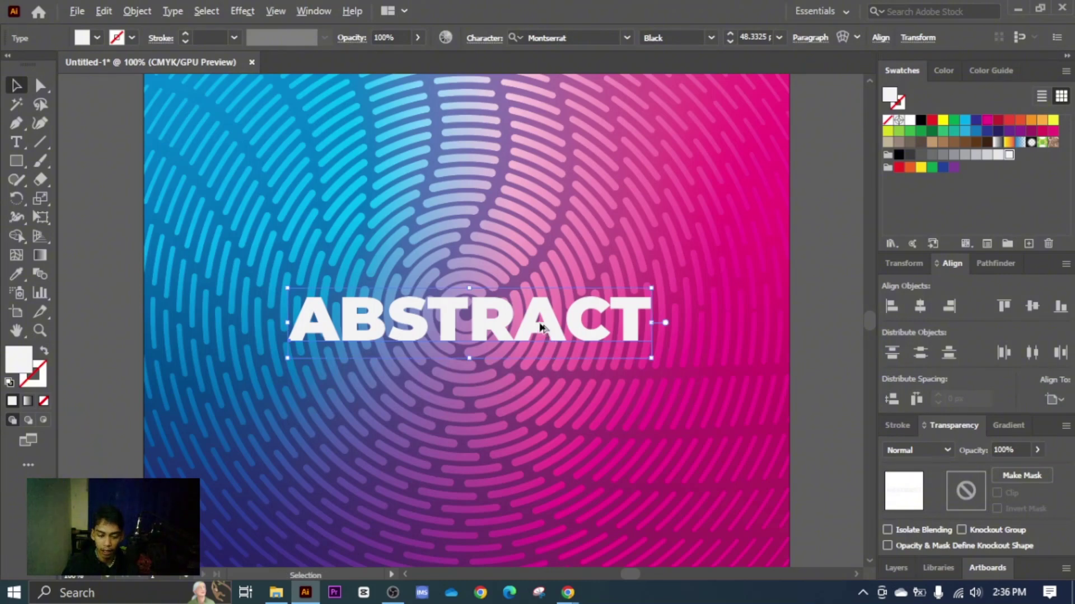
# Duplicate the ABSTRACT text directly below the original and replace the copy's wording with "BACKGROUND".
pyautogui.moveTo(541, 319); pyautogui.dragTo(545, 378)
pyautogui.doubleClick(563, 374)
pyautogui.hotkey('ctrl', 'a')
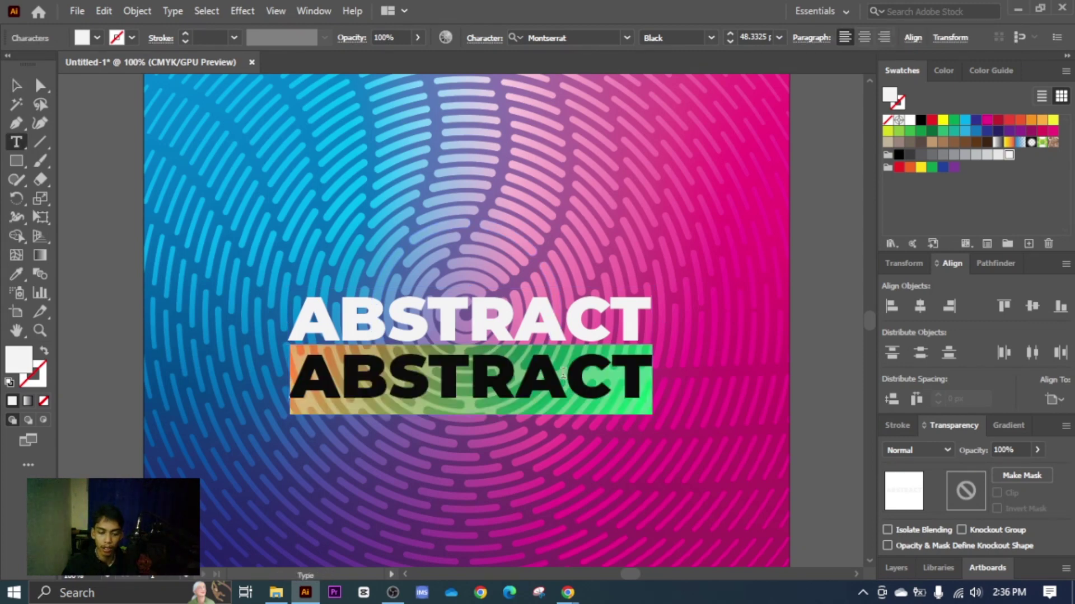
pyautogui.write('BACKGROUND')
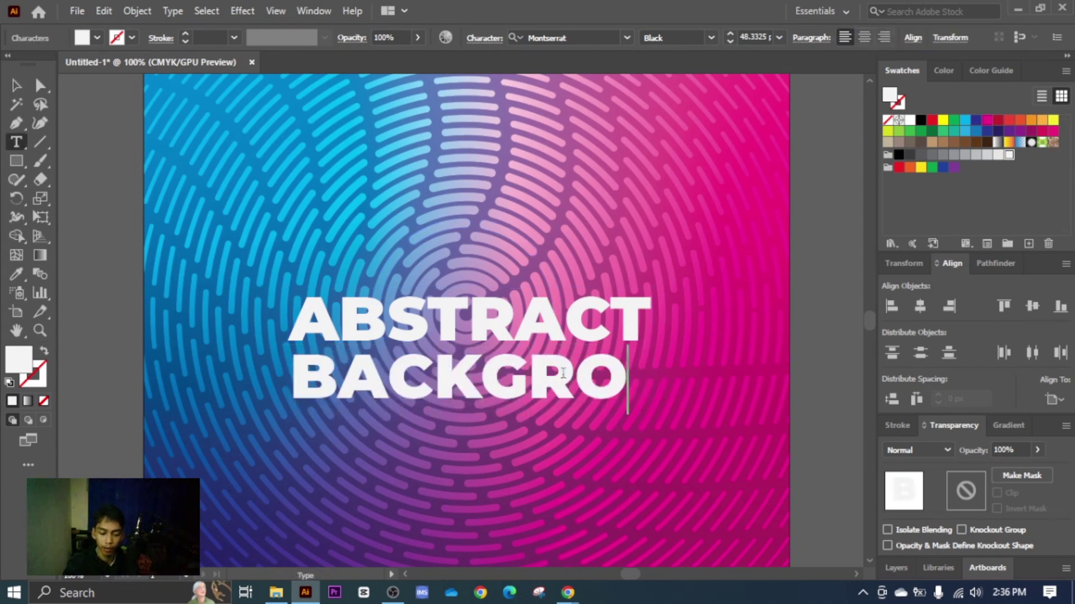
pyautogui.click(17, 84)
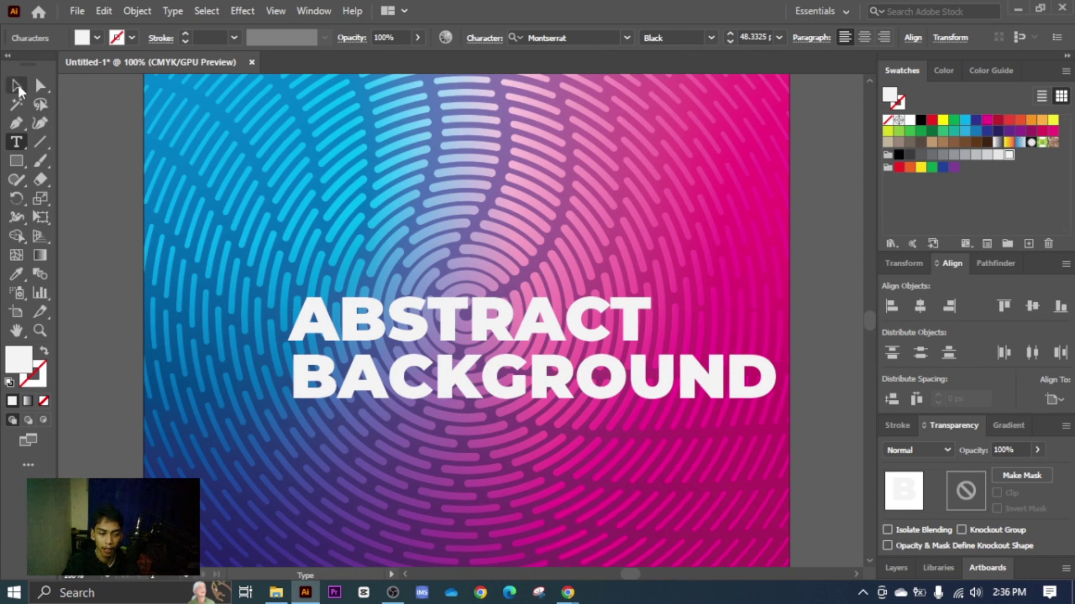
# Shrink the BACKGROUND text proportionally to about 16 pt and set its font style to Regular.
pyautogui.moveTo(777, 414); pyautogui.dragTo(483, 419)
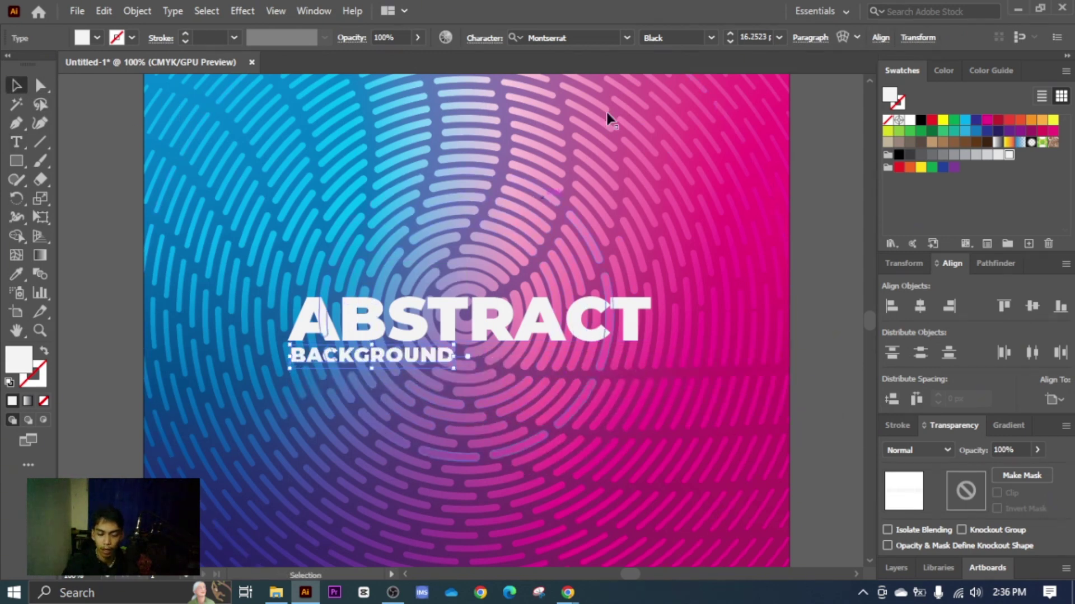
pyautogui.click(709, 37)
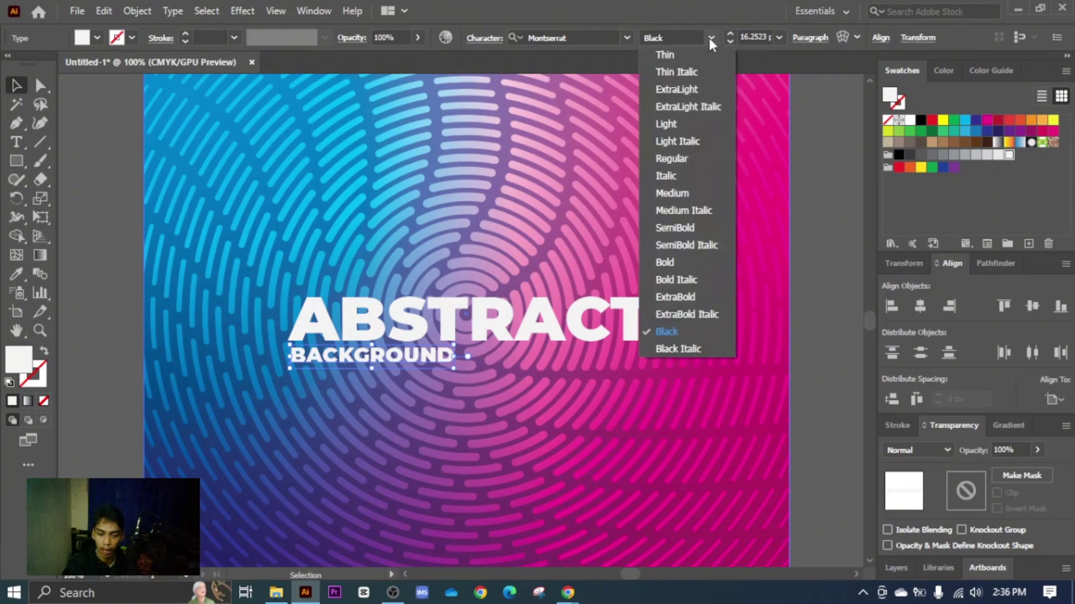
pyautogui.click(683, 159)
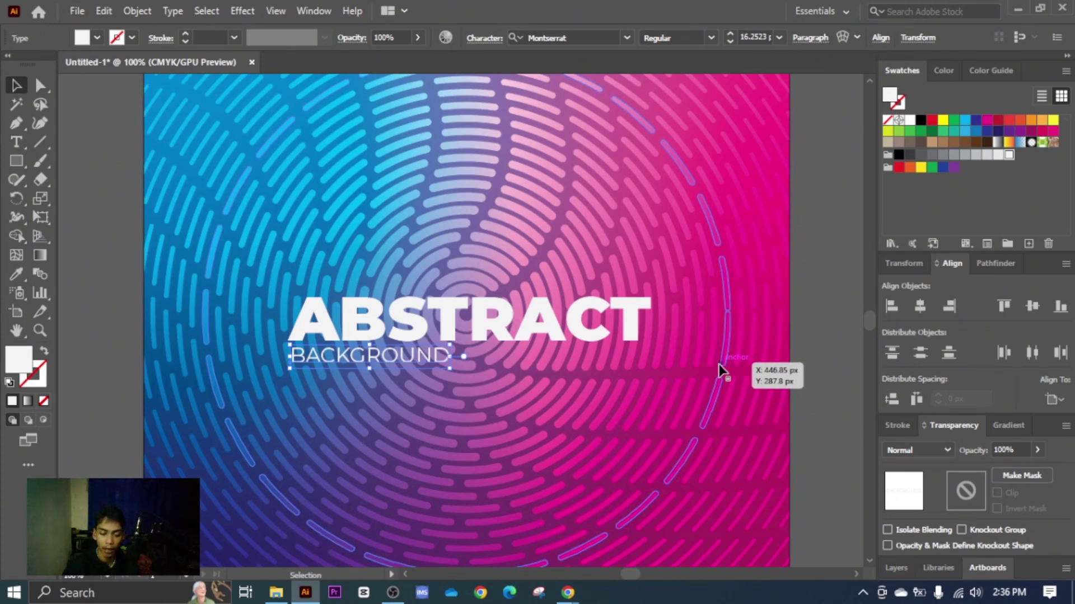
# Widen the BACKGROUND text's letter spacing to about 240 px overall width and move it slightly down from ABSTRACT.
pyautogui.hotkey('alt', 'Right')
pyautogui.hotkey('alt', 'Right')
pyautogui.hotkey('alt', 'Right')
pyautogui.hotkey('alt', 'Right')
pyautogui.hotkey('alt', 'Right')
pyautogui.hotkey('alt', 'Right')
pyautogui.hotkey('alt', 'Right')
pyautogui.hotkey('alt', 'Right')
pyautogui.hotkey('alt', 'Right')
pyautogui.hotkey('alt', 'Right')
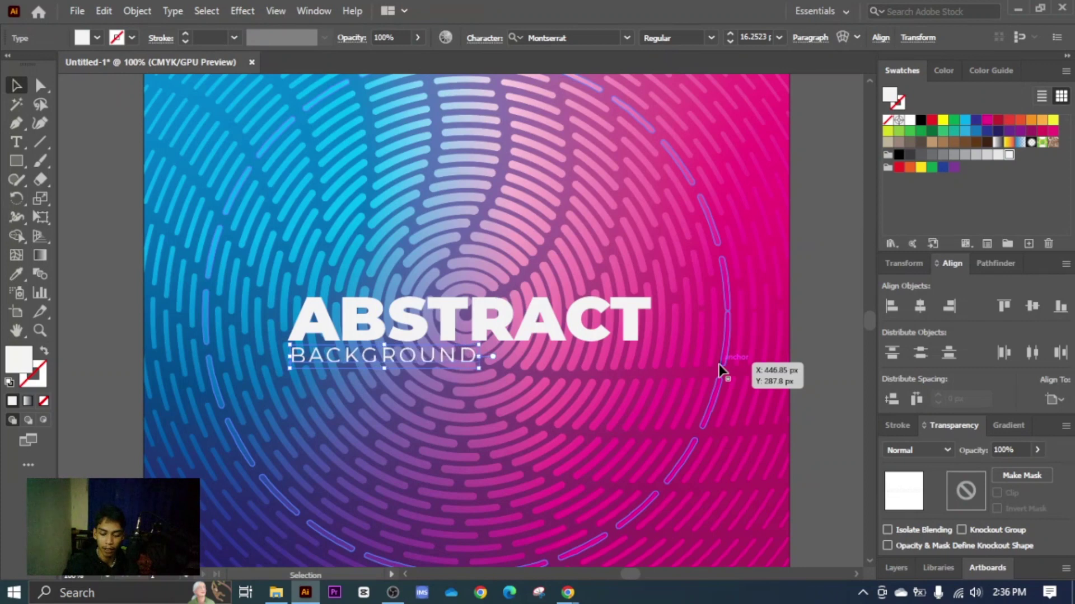
pyautogui.hotkey('alt', 'Right')
pyautogui.hotkey('alt', 'Right')
pyautogui.hotkey('alt', 'Right')
pyautogui.hotkey('alt', 'Right')
pyautogui.hotkey('alt', 'Right')
pyautogui.hotkey('alt', 'Right')
pyautogui.hotkey('alt', 'Right')
pyautogui.hotkey('alt', 'Right')
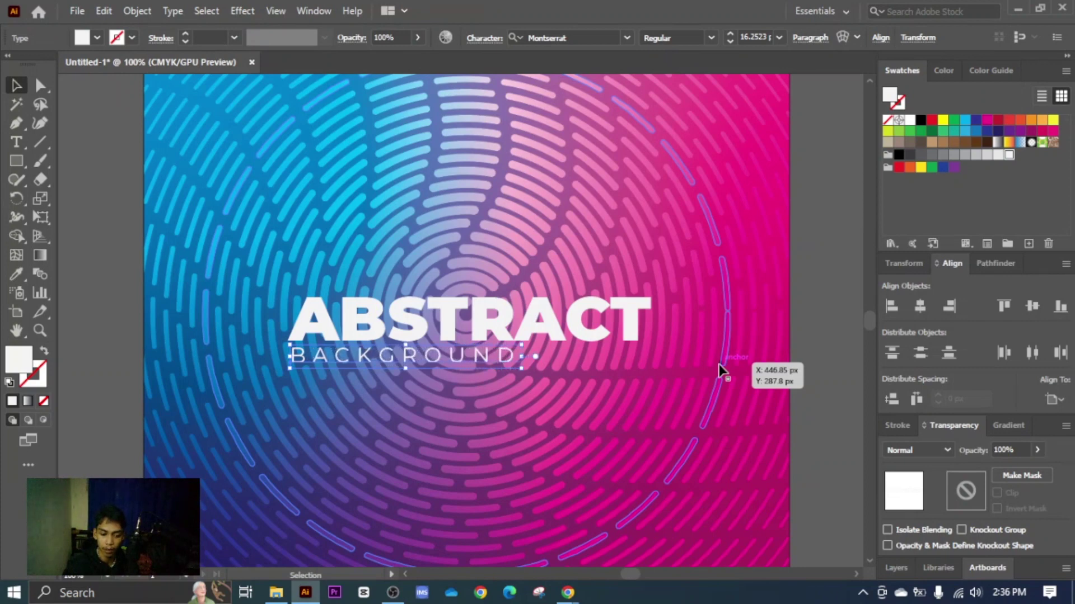
pyautogui.hotkey('alt', 'Right')
pyautogui.hotkey('alt', 'Right')
pyautogui.hotkey('alt', 'Right')
pyautogui.hotkey('alt', 'Right')
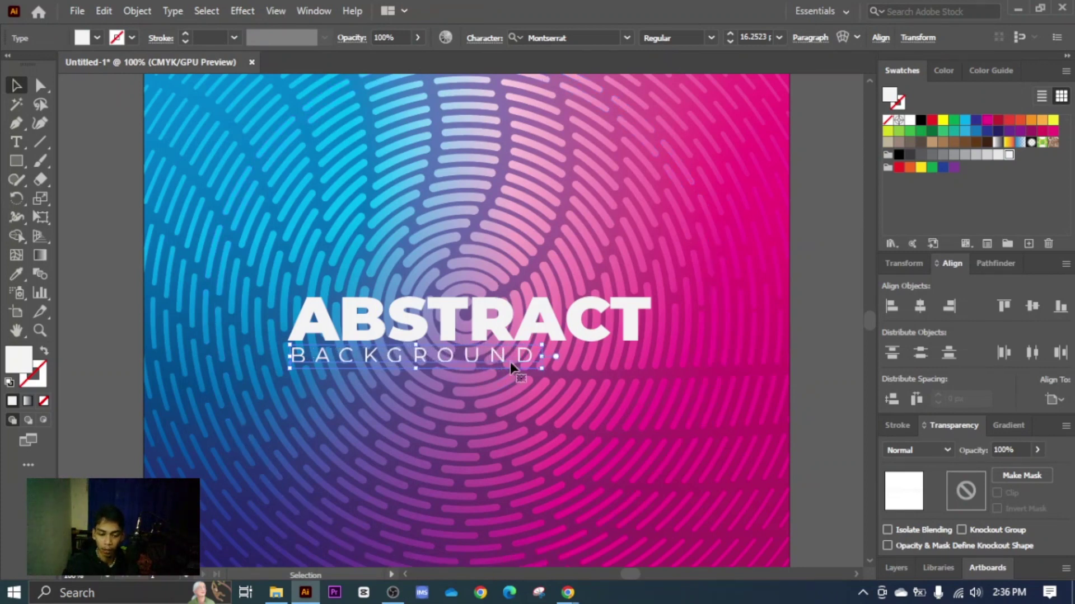
pyautogui.moveTo(509, 361); pyautogui.dragTo(506, 367)
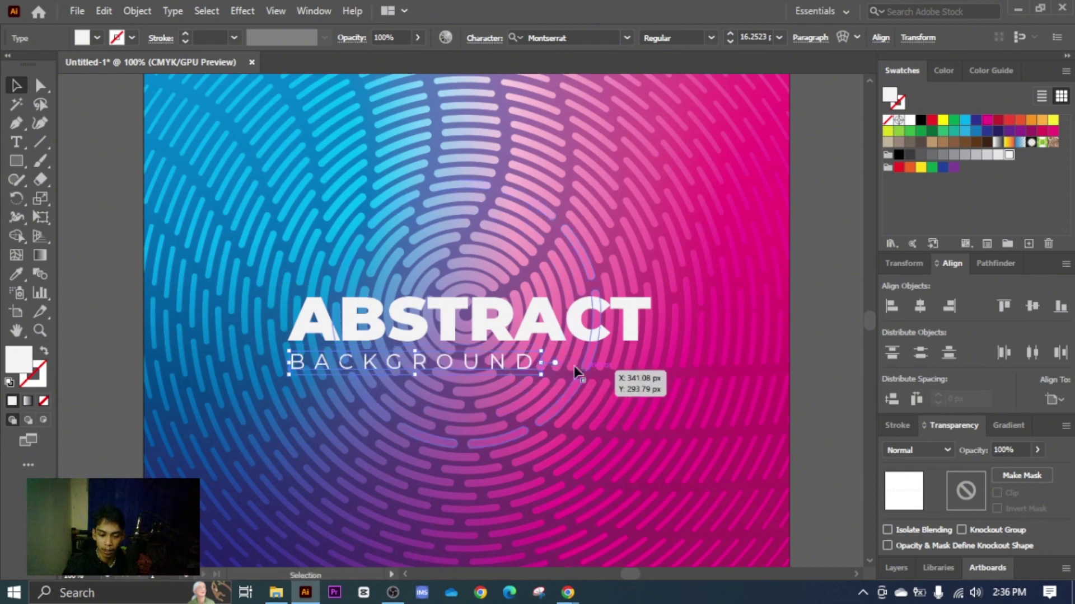
# Center the ABSTRACT and BACKGROUND texts horizontally on each other and on the artboard, and deselect them.
pyautogui.keyDown('shift'); pyautogui.click(542, 334); pyautogui.keyUp('shift')
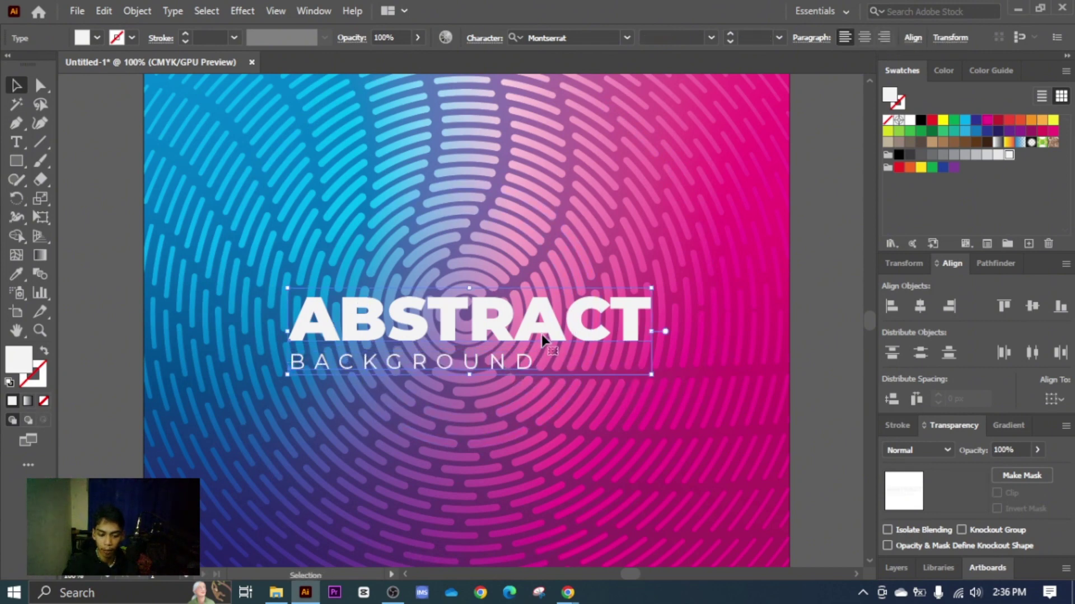
pyautogui.click(920, 307)
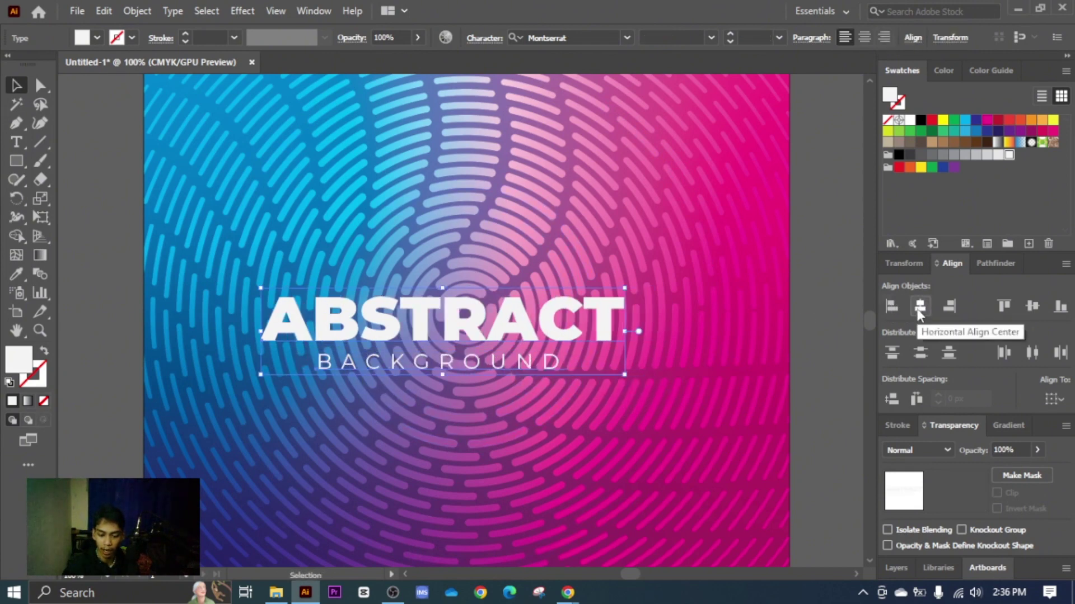
pyautogui.click(1055, 399)
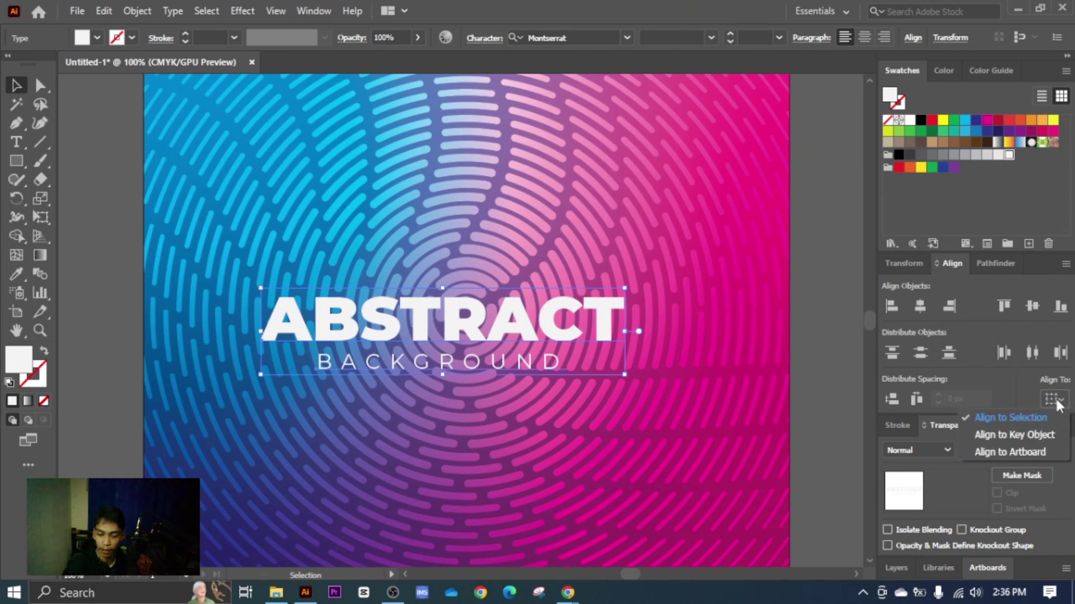
pyautogui.click(1024, 449)
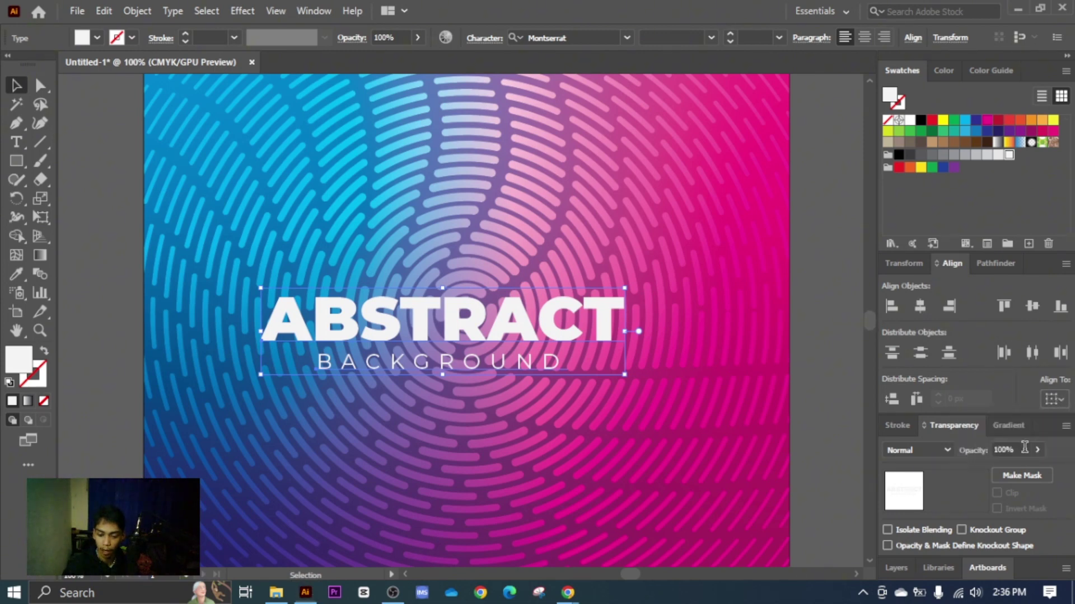
pyautogui.click(920, 307)
pyautogui.click(822, 353)
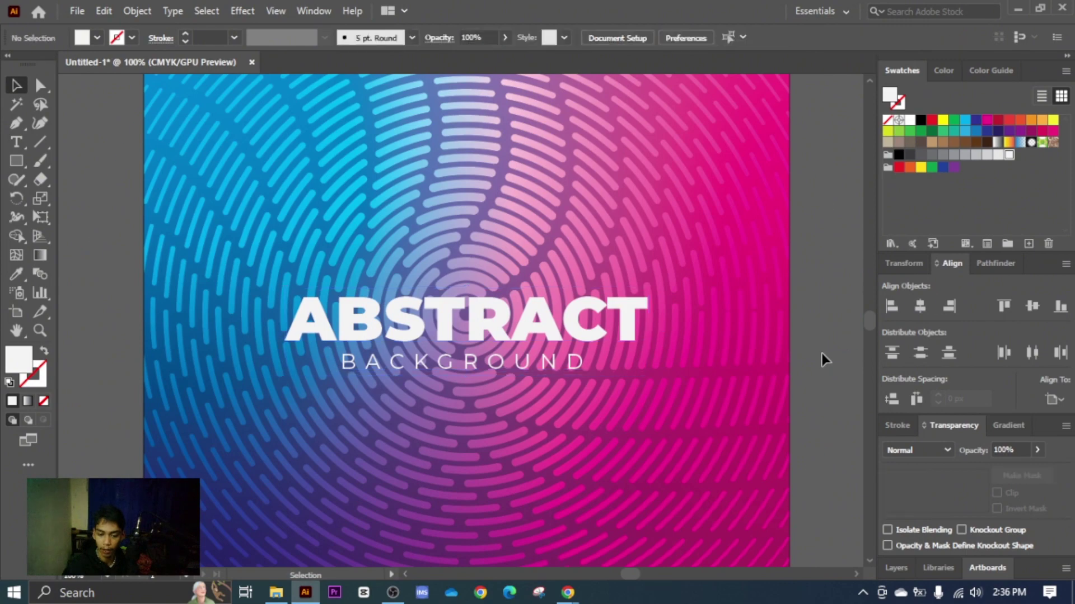
# Convert the ABSTRACT and BACKGROUND texts to outlines, center them vertically on the artboard and deselect them.
pyautogui.scroll(-2, 822, 354)
pyautogui.hscroll(2, 684, 413)
pyautogui.click(611, 335)
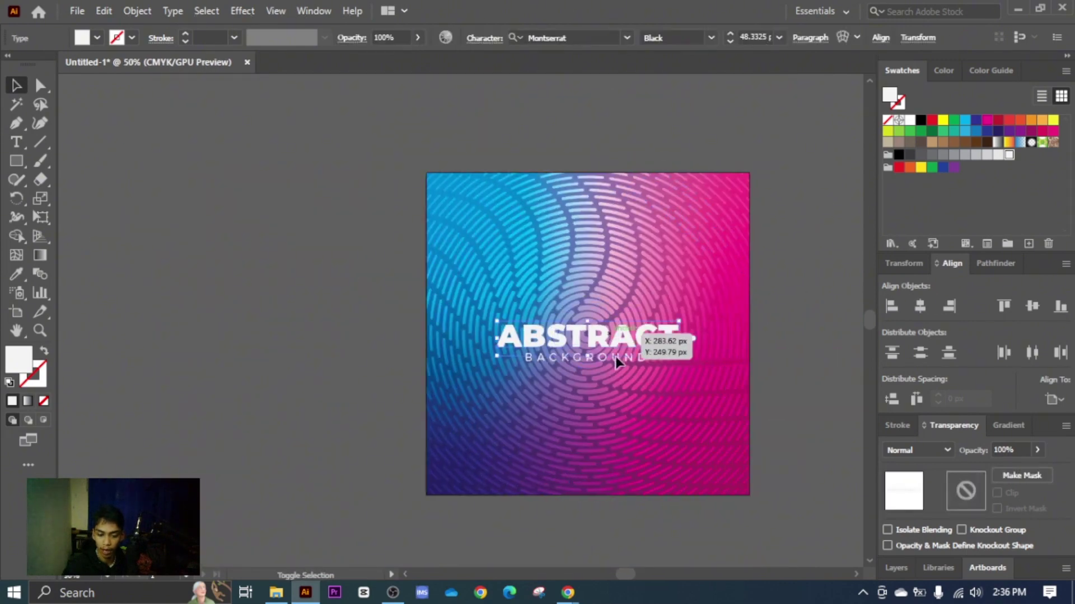
pyautogui.rightClick(629, 343)
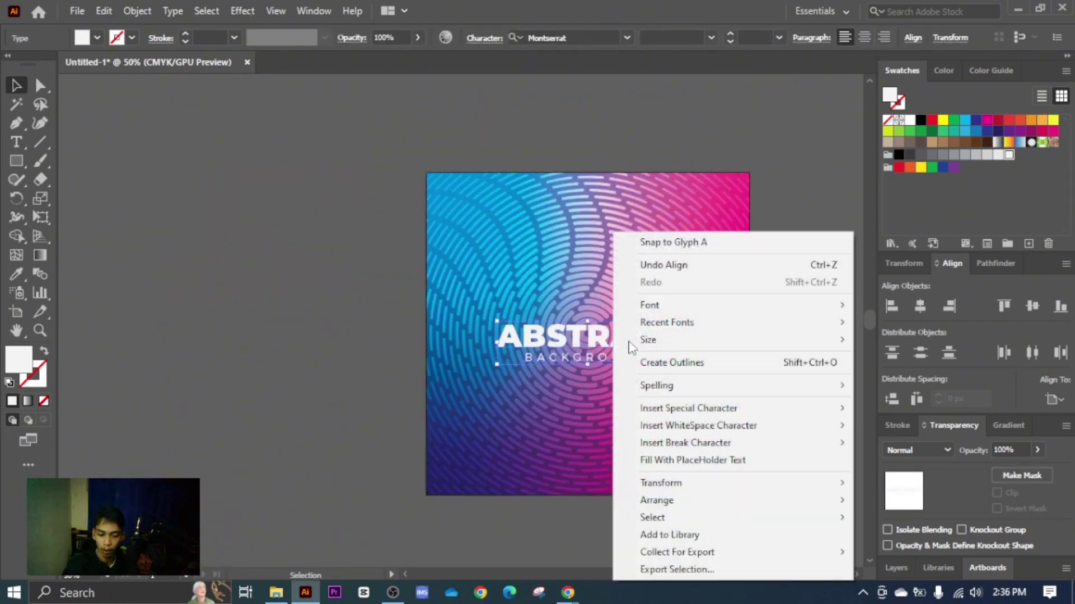
pyautogui.click(677, 363)
pyautogui.press('a')
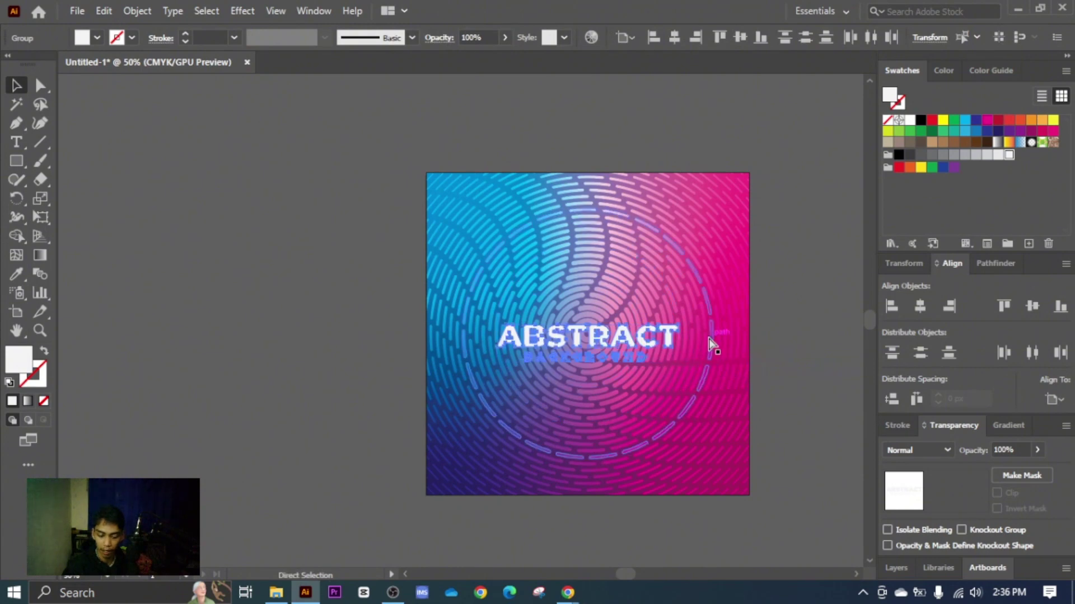
pyautogui.press('v')
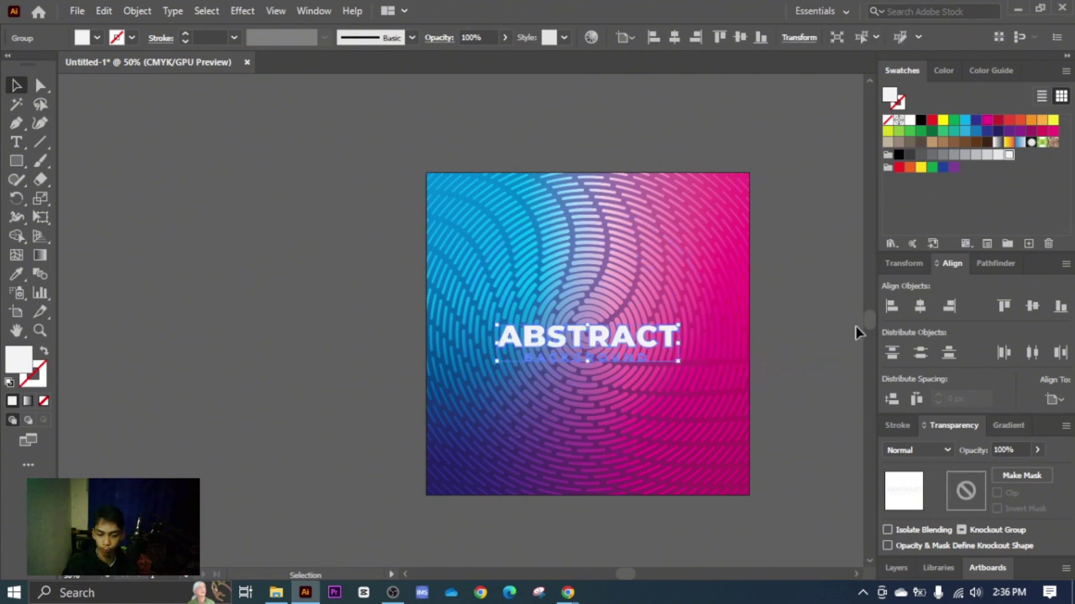
pyautogui.click(1024, 310)
pyautogui.click(795, 341)
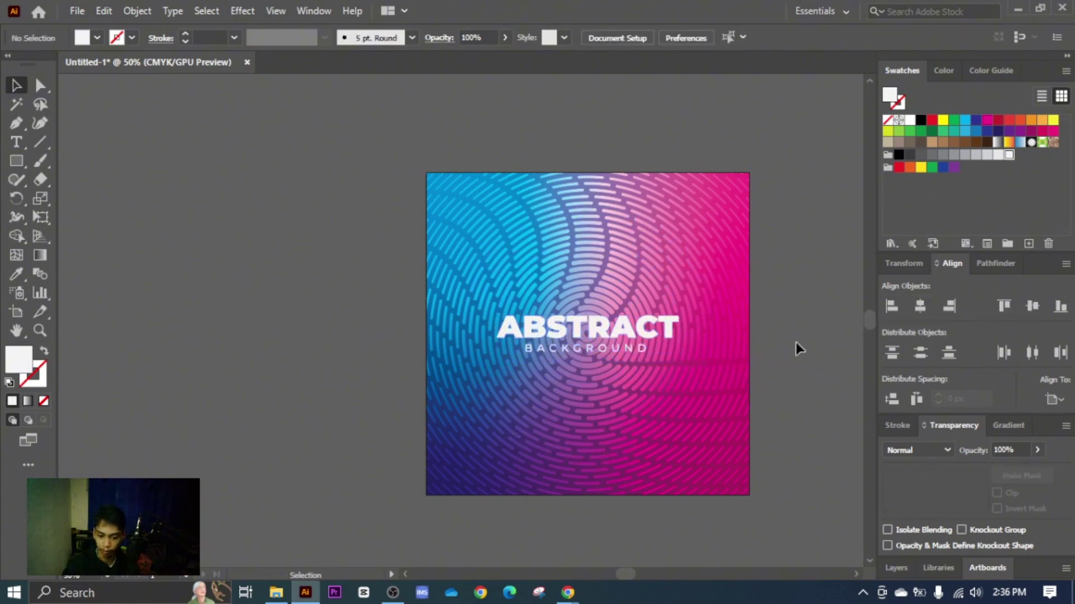
# Review the finished design and check the size settings in the options of Artboard 1.
pyautogui.hscroll(3, 716, 411)
pyautogui.scroll(1, 642, 386)
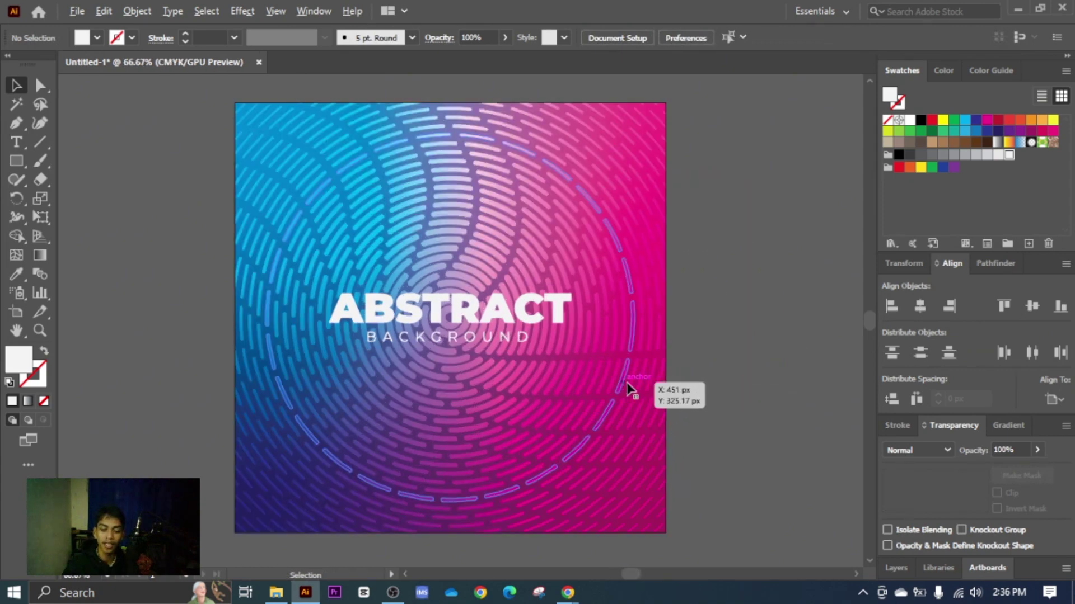
pyautogui.scroll(2, 750, 341)
pyautogui.scroll(-2, 750, 341)
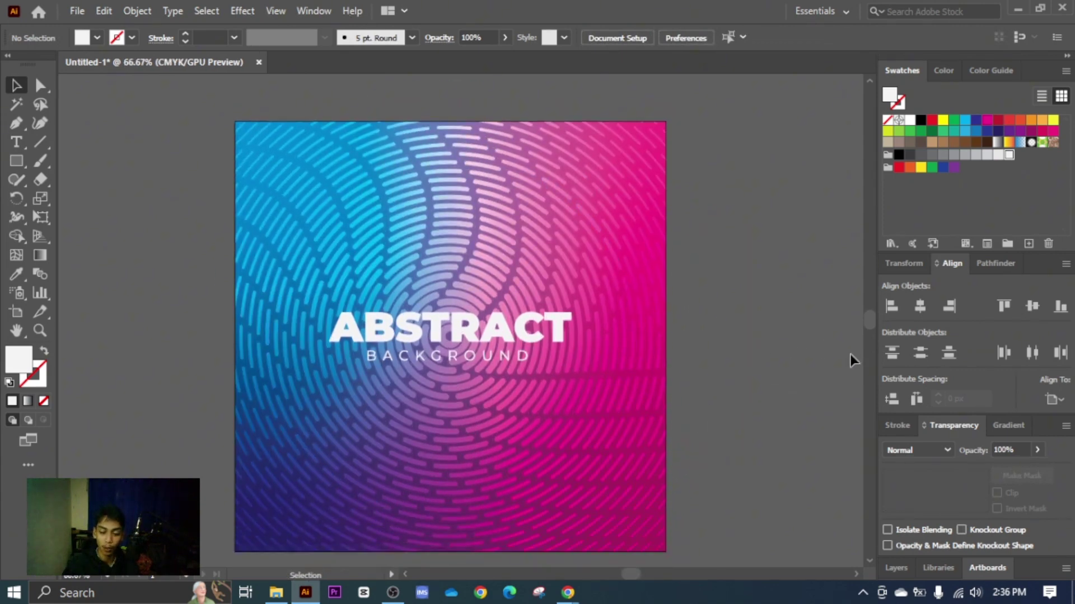
pyautogui.click(988, 565)
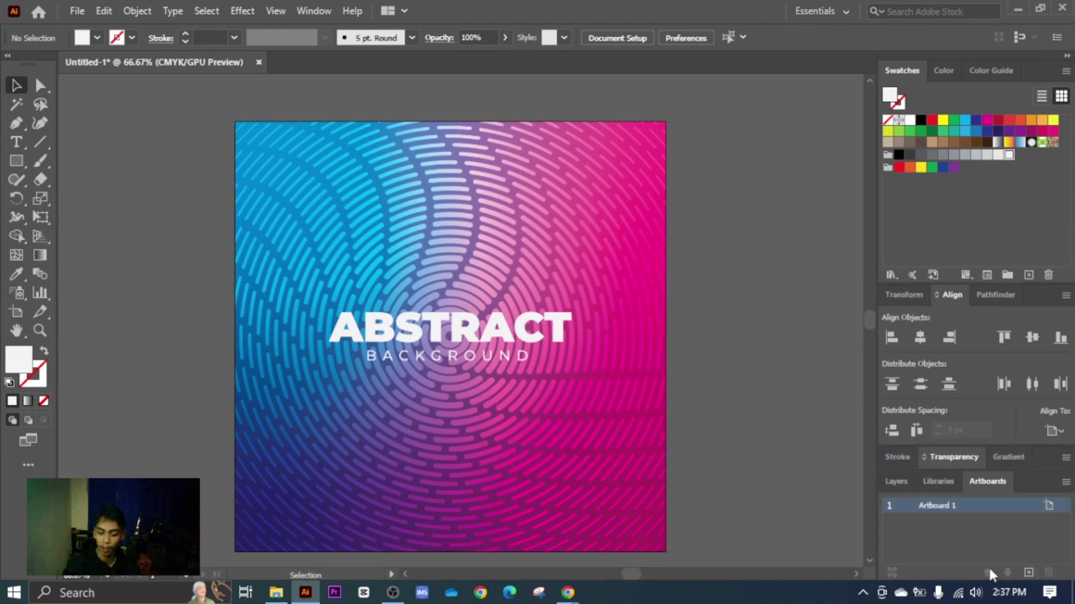
pyautogui.click(1047, 506)
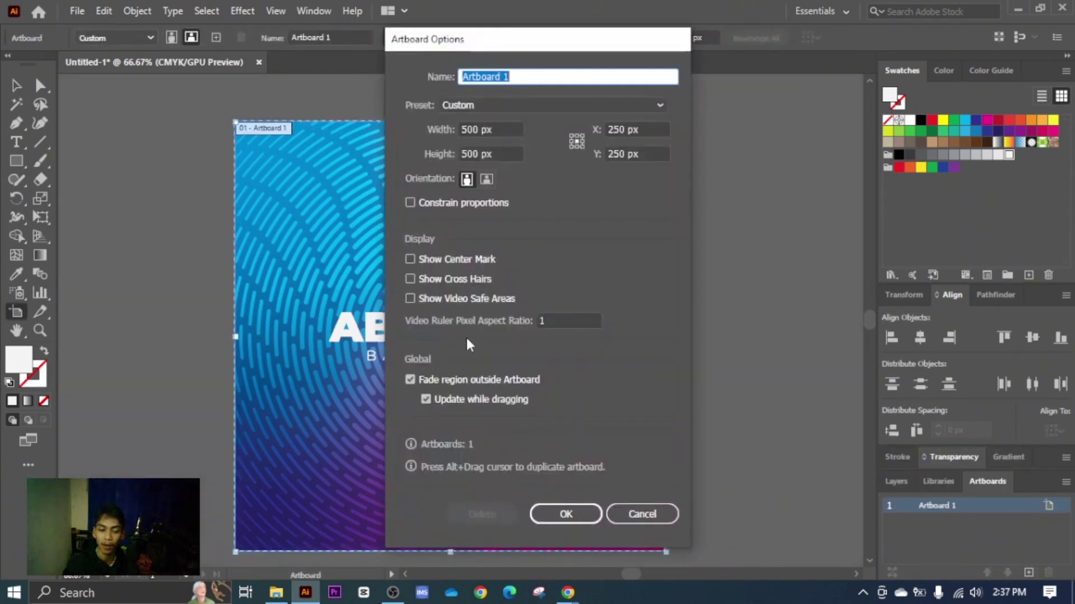
pyautogui.click(582, 515)
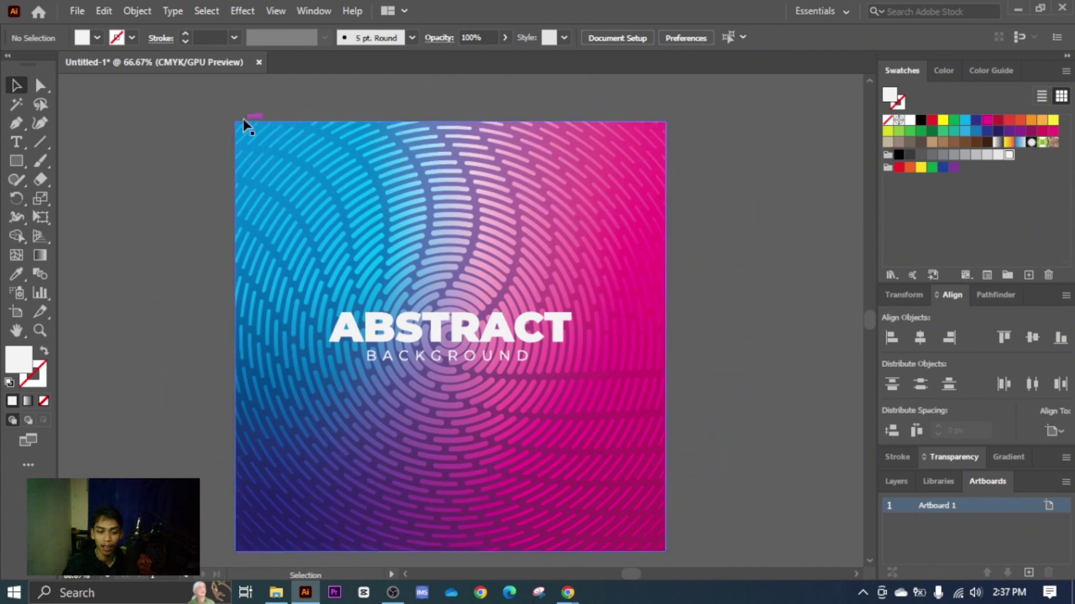
pyautogui.moveTo(234, 122); pyautogui.dragTo(251, 152)
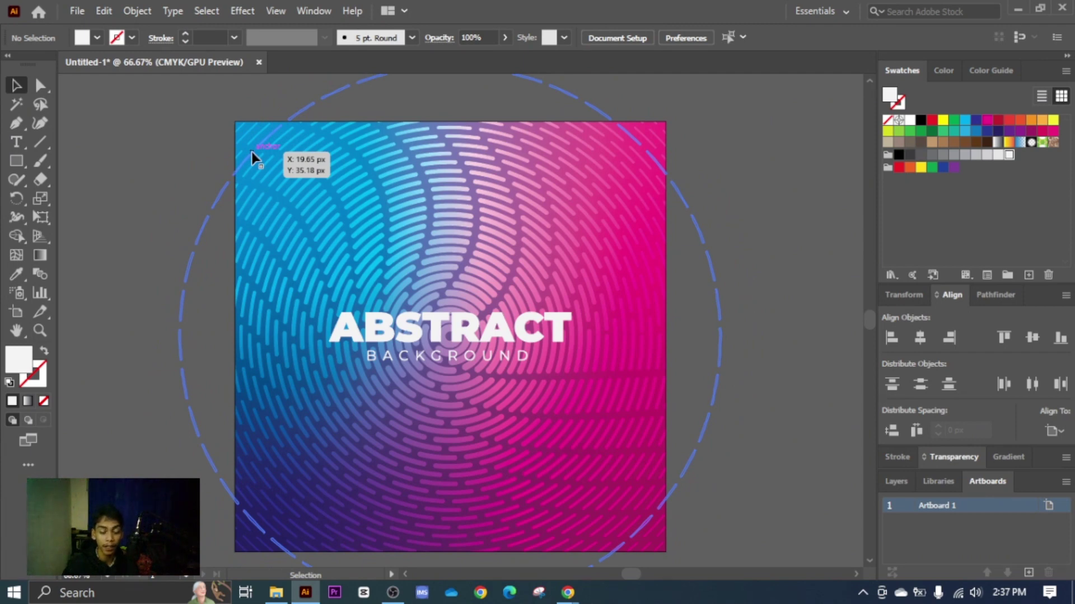
# Switch to File Explorer, examine the device specifications in the properties of This PC, and close them.
pyautogui.click(276, 592)
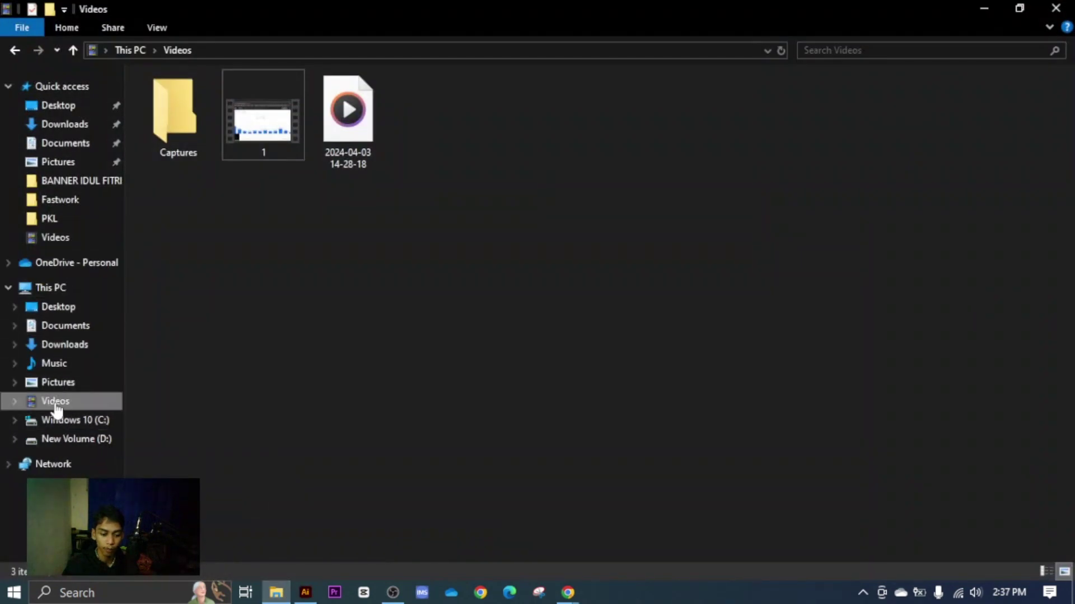
pyautogui.click(56, 288)
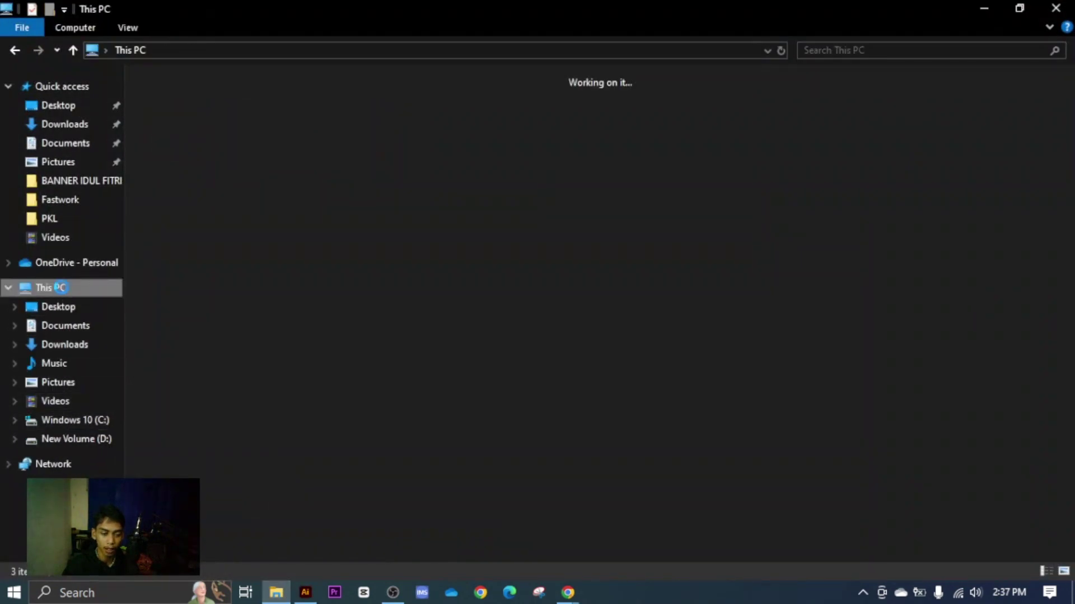
pyautogui.rightClick(56, 288)
pyautogui.click(282, 390)
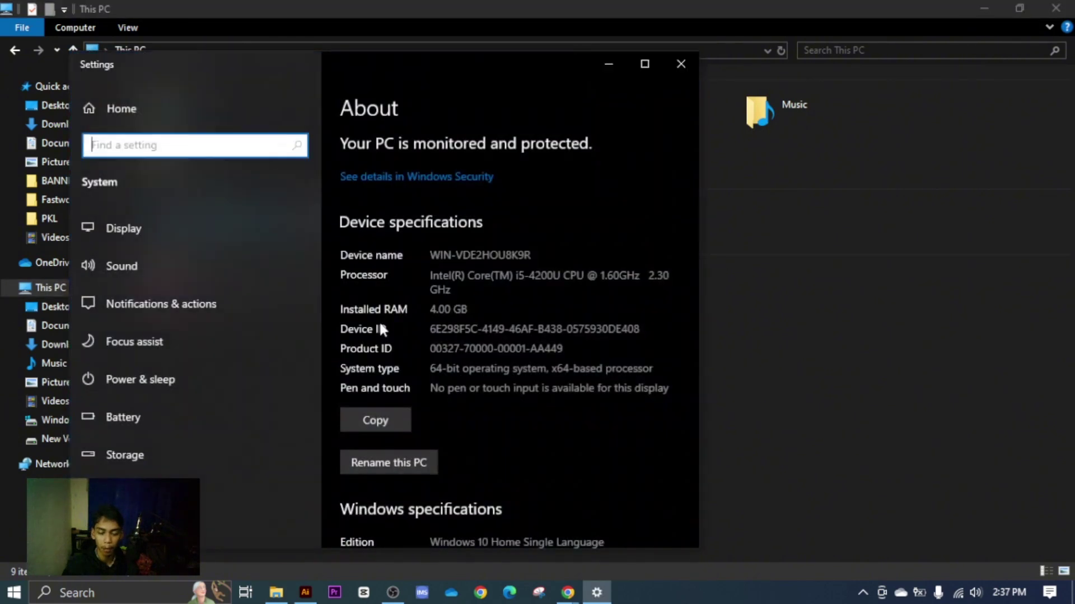
pyautogui.scroll(-5, 514, 294)
pyautogui.scroll(4, 513, 289)
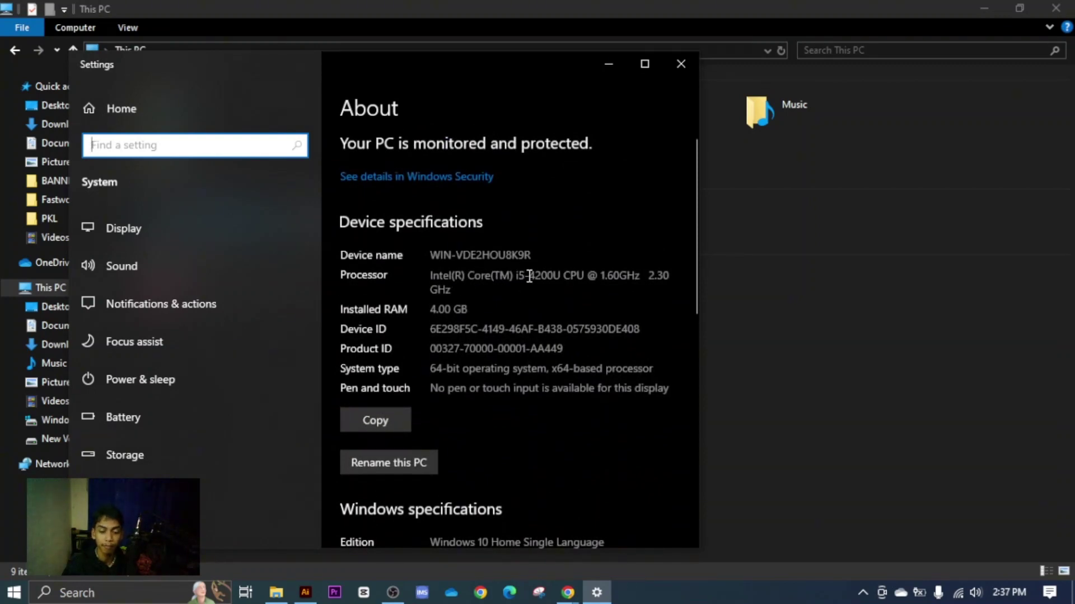
pyautogui.click(681, 64)
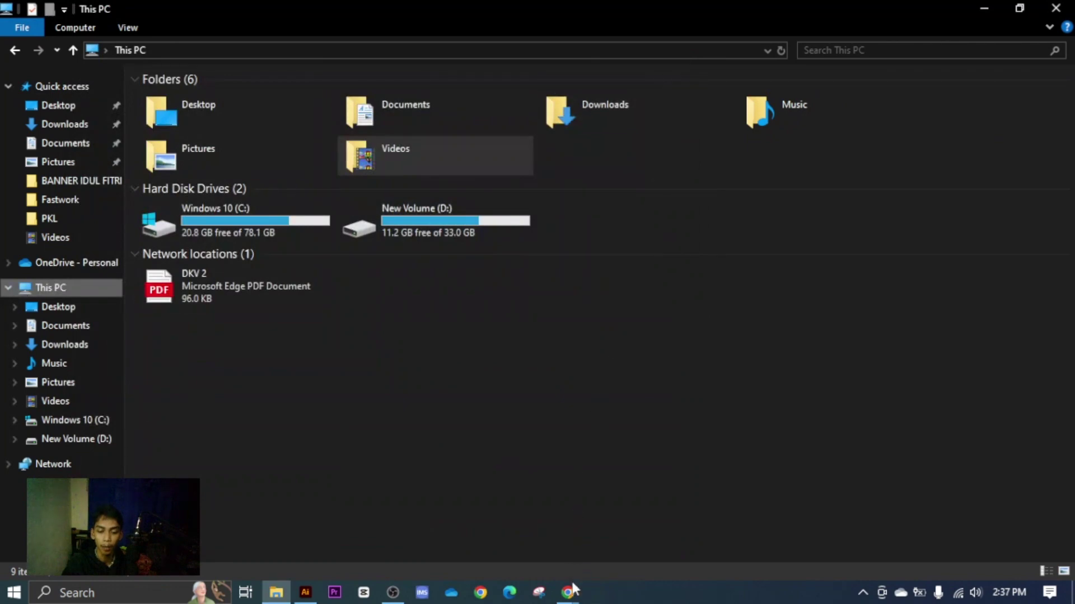
# Look at the Freepik Contributor dashboard in Chrome and return to Illustrator.
pyautogui.moveTo(567, 592)
pyautogui.click(488, 540)
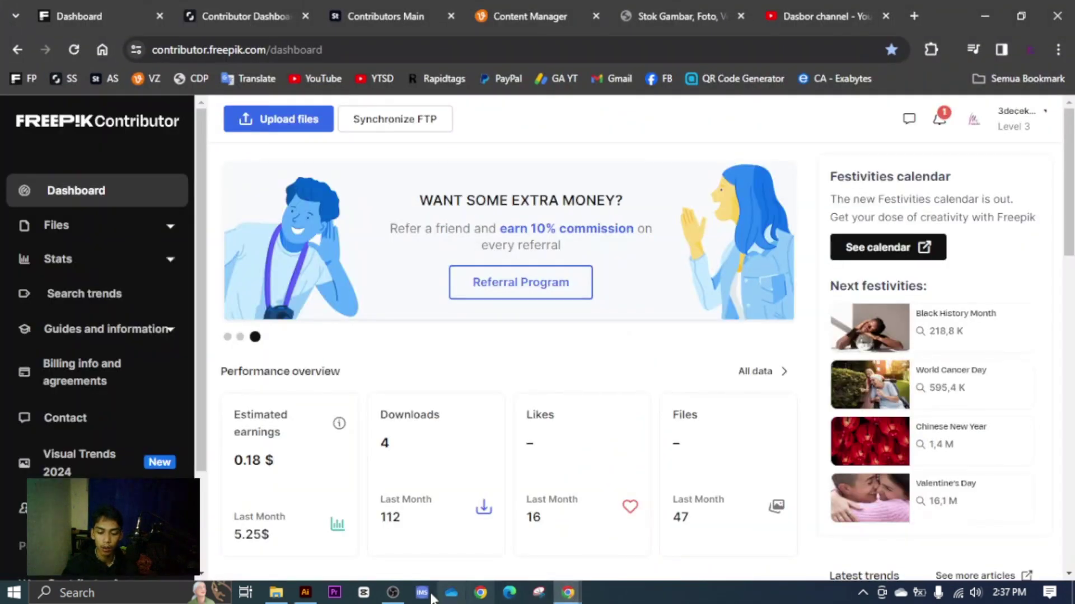
pyautogui.click(304, 595)
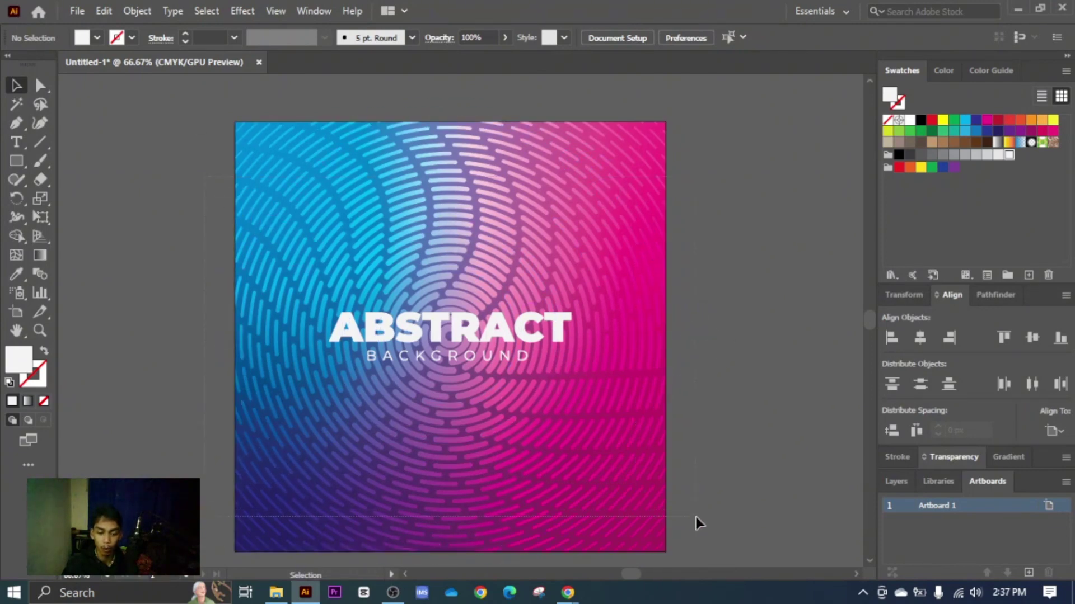
# Select all the artwork and create a new document 4000 px wide and 4000 px high.
pyautogui.hotkey('ctrl', 'a')
pyautogui.press('v')
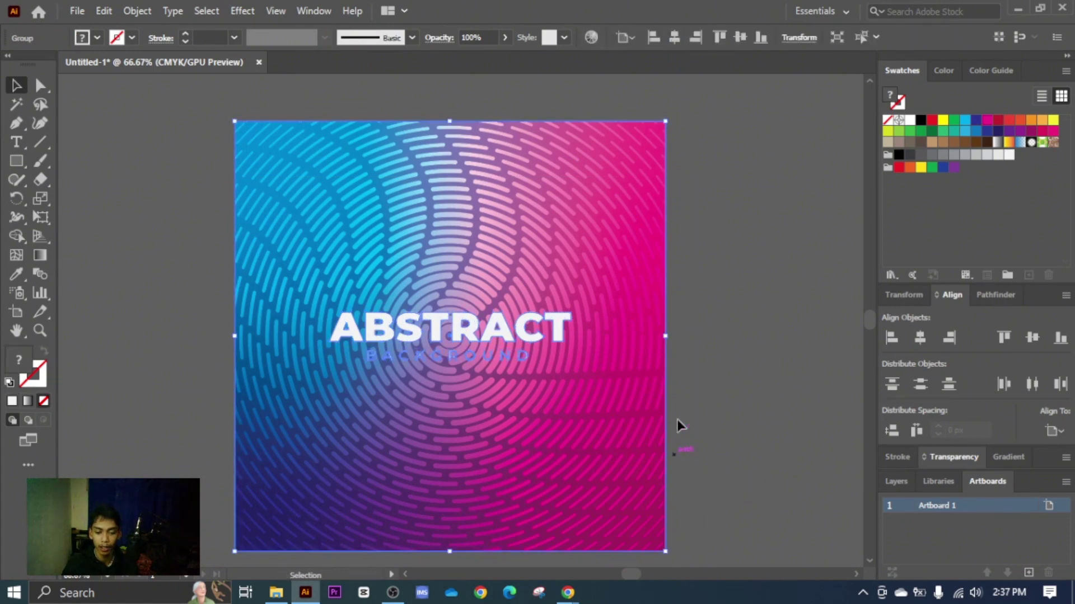
pyautogui.click(79, 12)
pyautogui.click(84, 28)
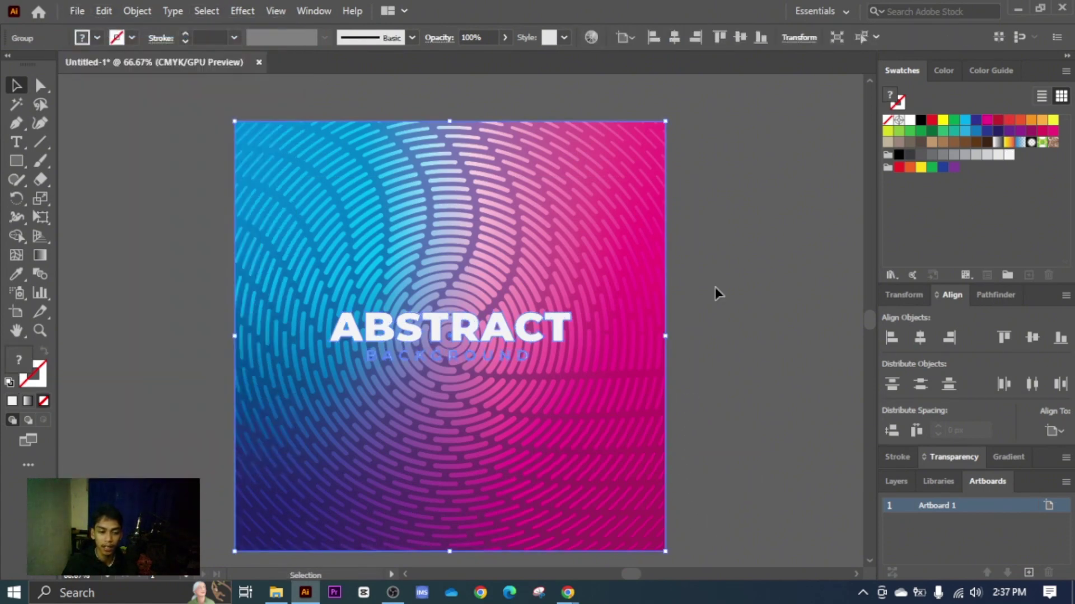
pyautogui.click(770, 162)
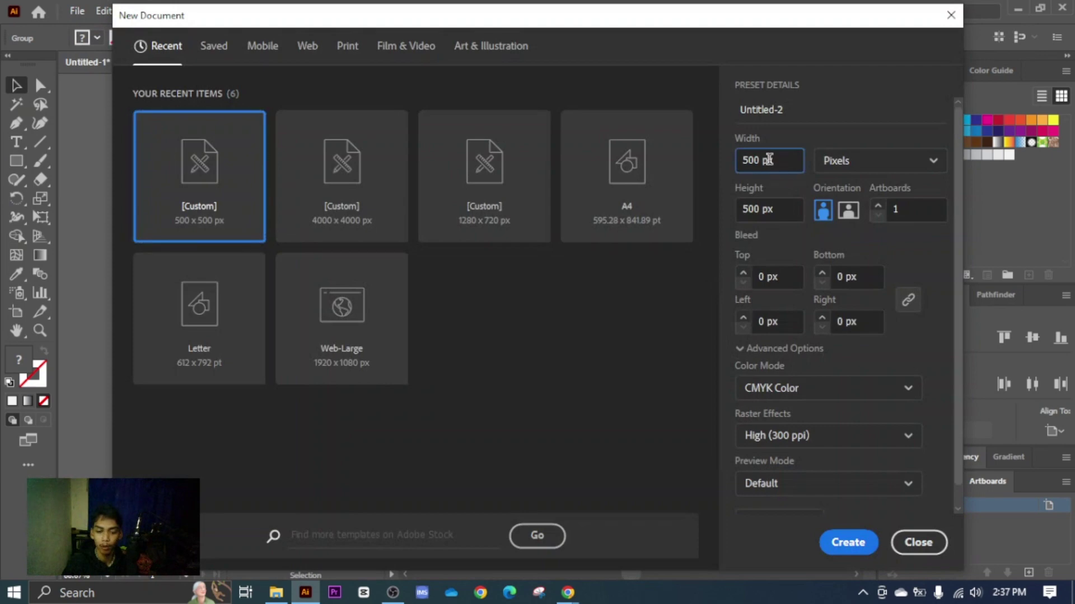
pyautogui.hotkey('ctrl', 'a')
pyautogui.write('4')
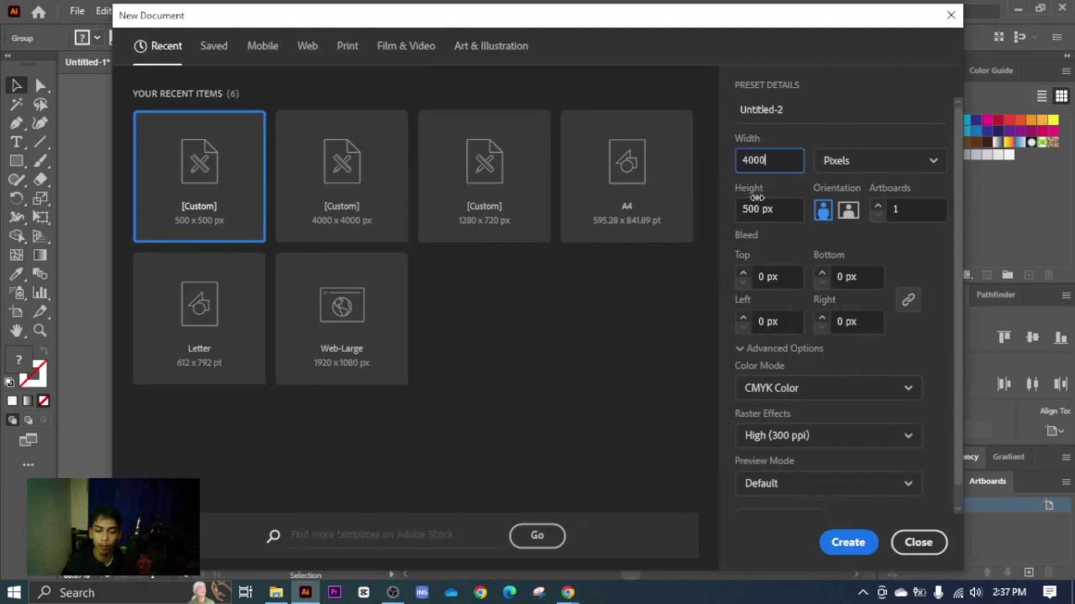
pyautogui.click(761, 210)
pyautogui.click(762, 210)
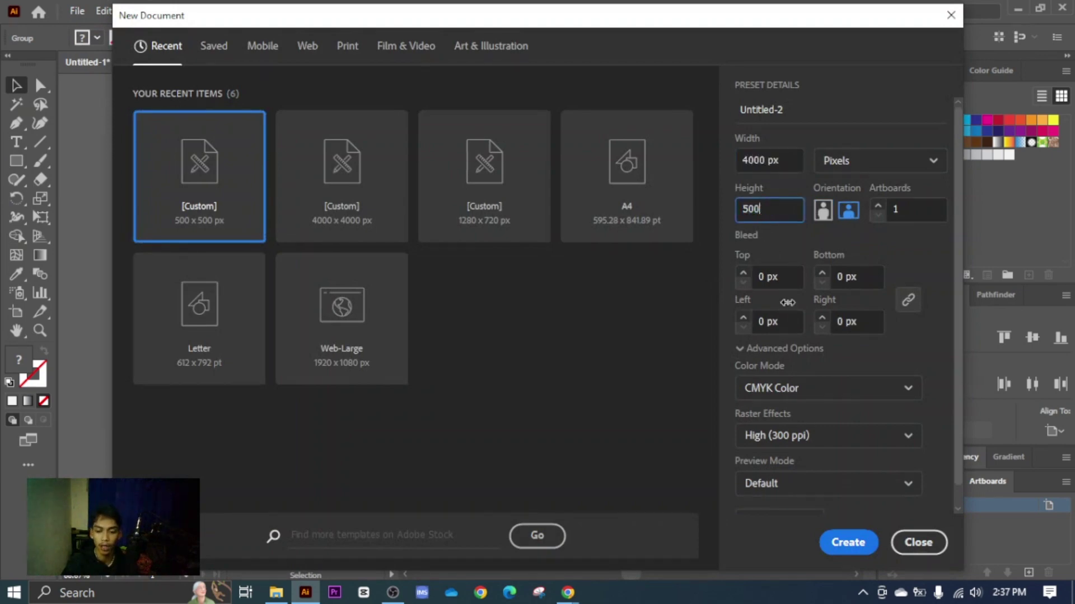
pyautogui.write('4000')
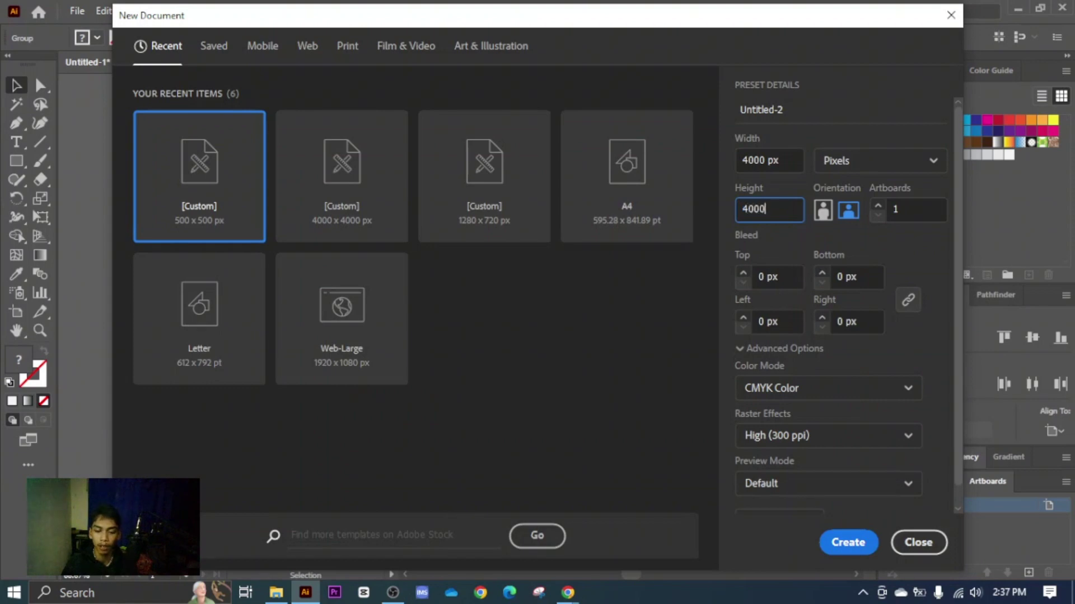
pyautogui.click(828, 538)
pyautogui.hotkey('ctrl', 'n')
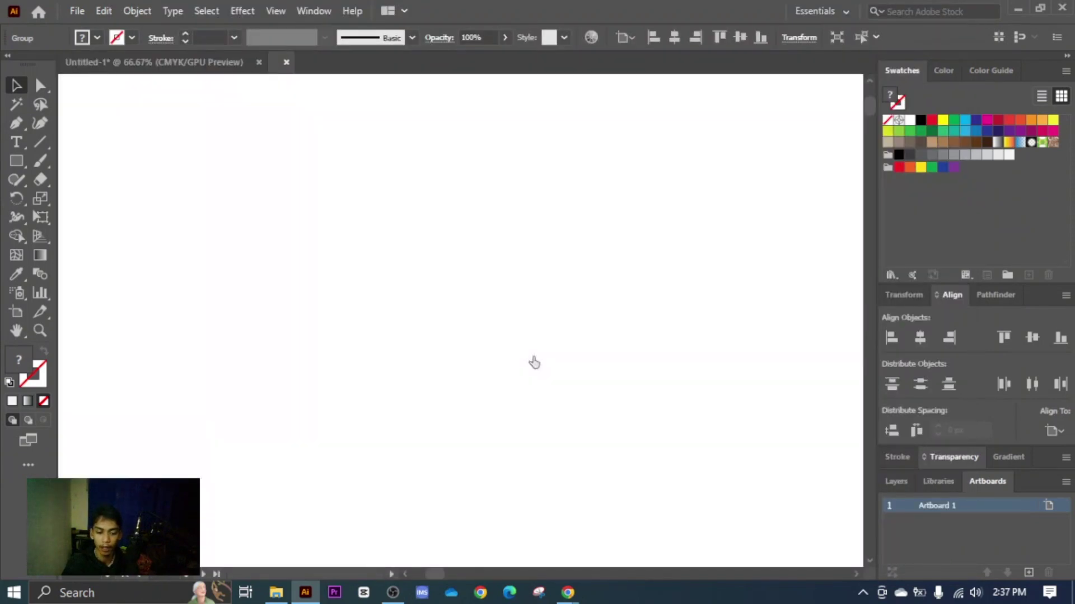
# Cut the whole design from Untitled-1 and paste it in place into Untitled-2.
pyautogui.click(190, 65)
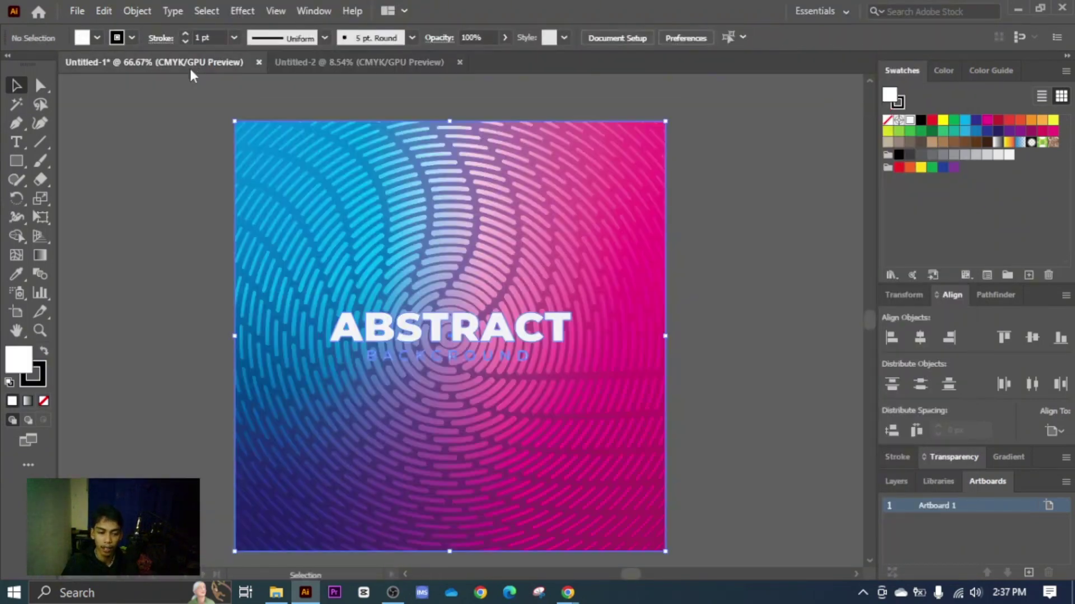
pyautogui.click(368, 288)
pyautogui.press('Delete')
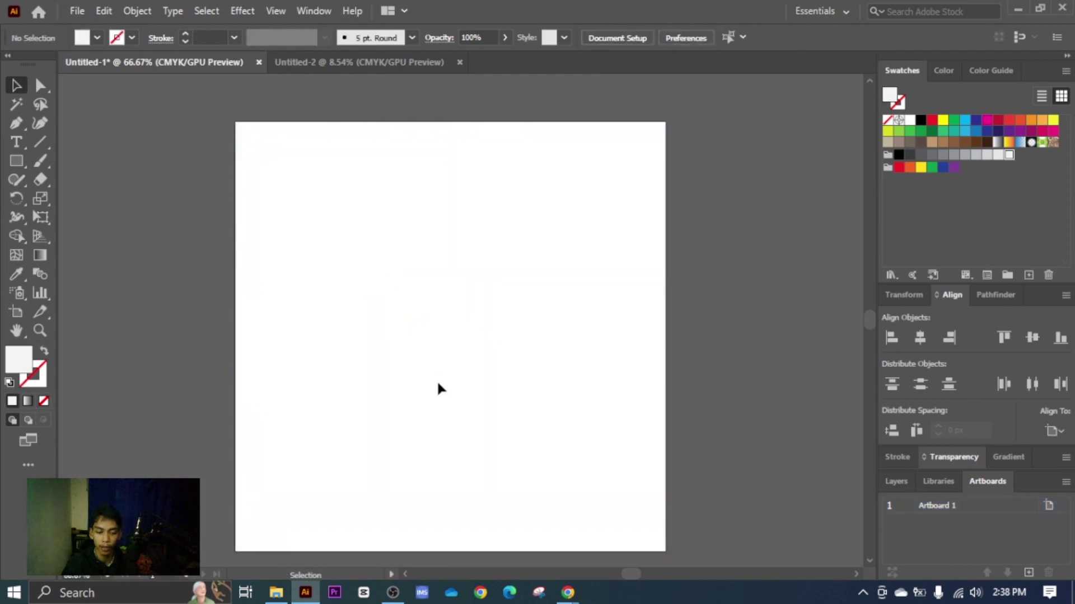
pyautogui.click(376, 63)
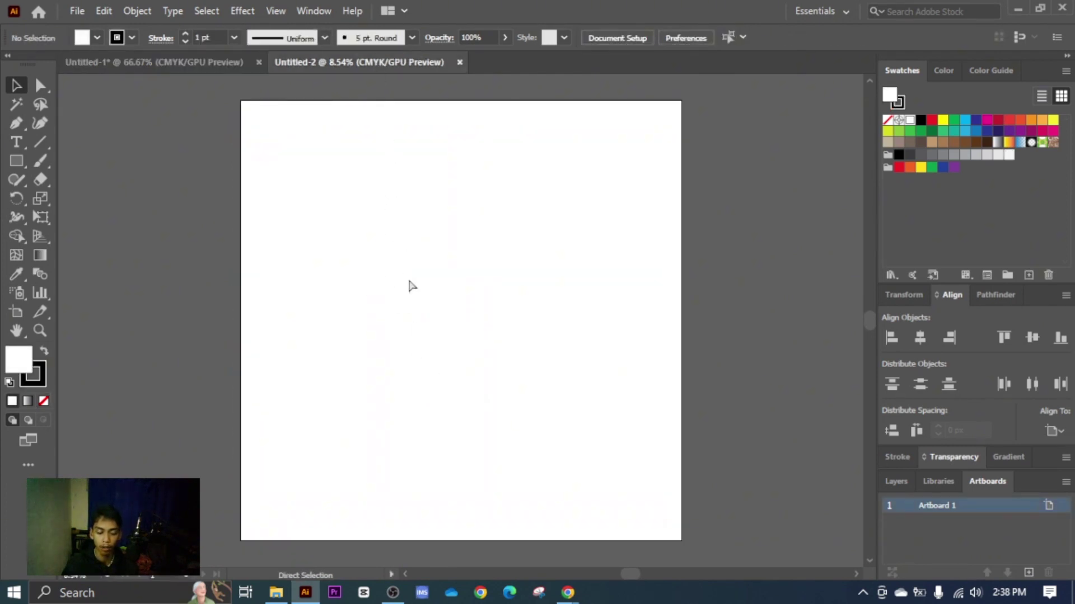
pyautogui.hotkey('ctrl', 'shift', 'v')
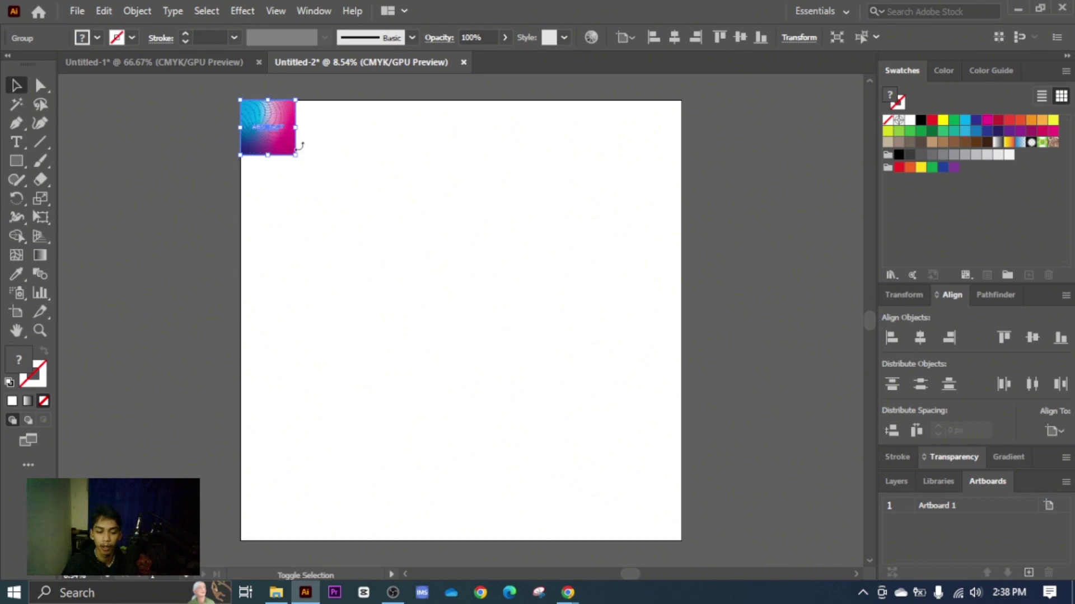
# Scale the pasted design proportionally from its lower-right corner to fill the 4000 px artboard, and deselect it.
pyautogui.moveTo(297, 155); pyautogui.dragTo(684, 518)
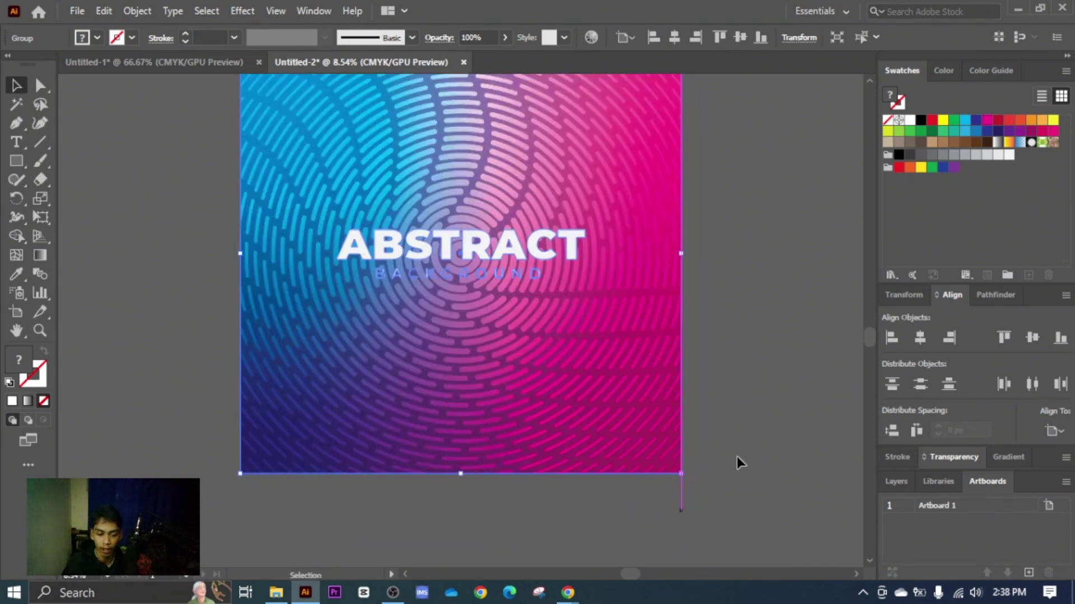
pyautogui.click(736, 462)
pyautogui.scroll(2, 732, 463)
pyautogui.scroll(-1, 727, 457)
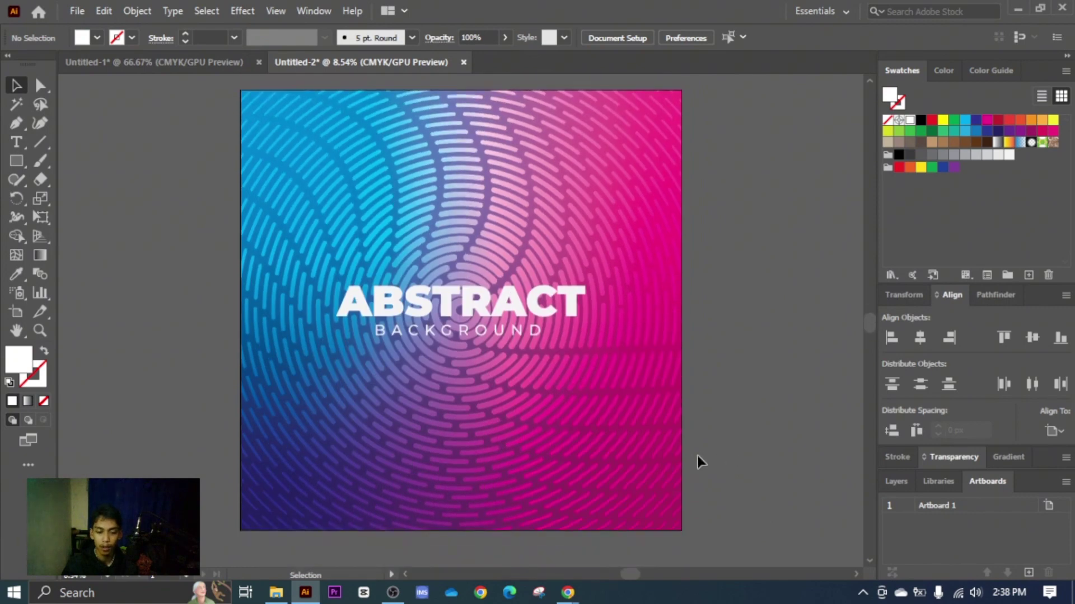
pyautogui.scroll(1, 529, 327)
pyautogui.scroll(-1, 547, 330)
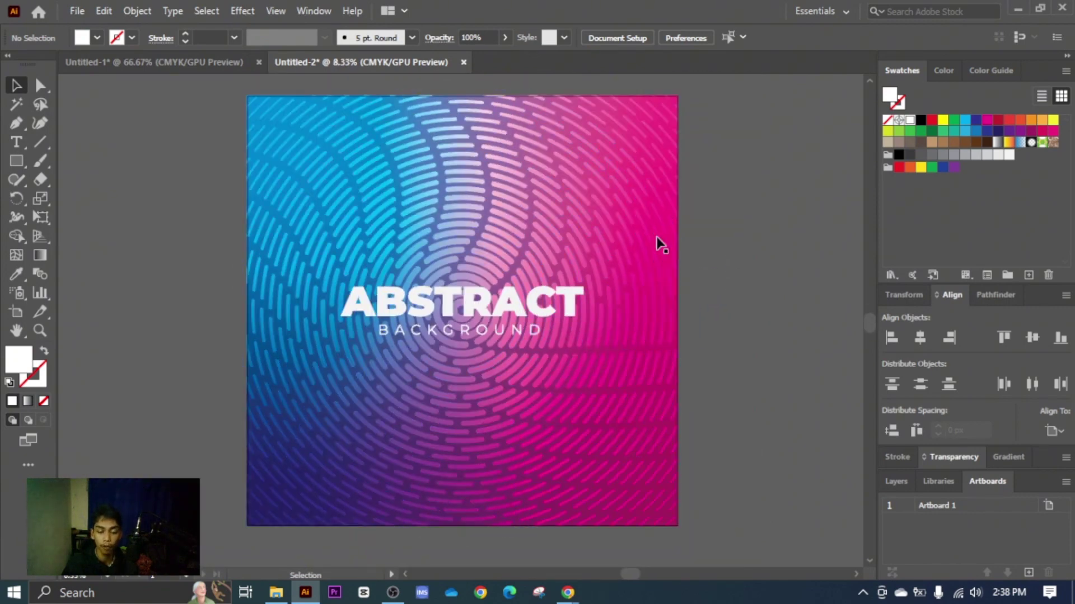
# Start saving the design as a template and browse to the MICROSTOCK > VECTOR folder on drive D.
pyautogui.click(78, 11)
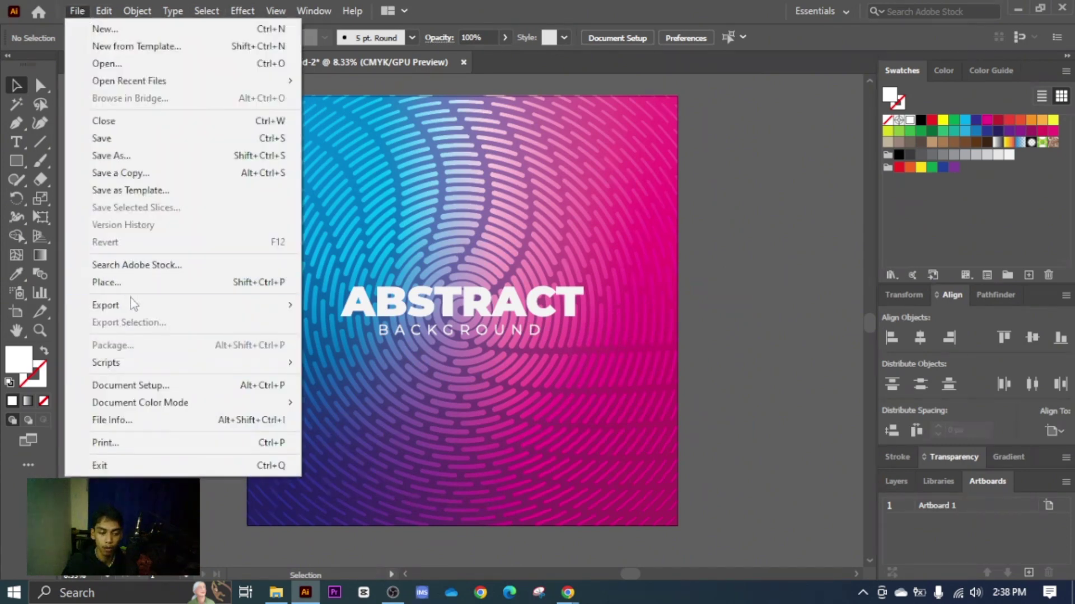
pyautogui.click(147, 191)
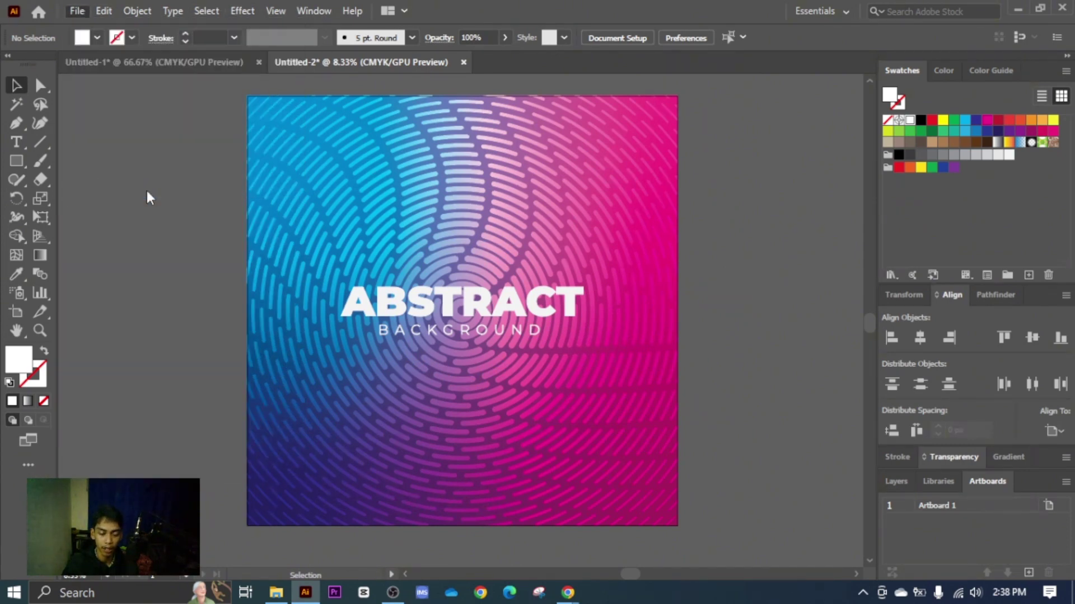
pyautogui.scroll(-1, 93, 217)
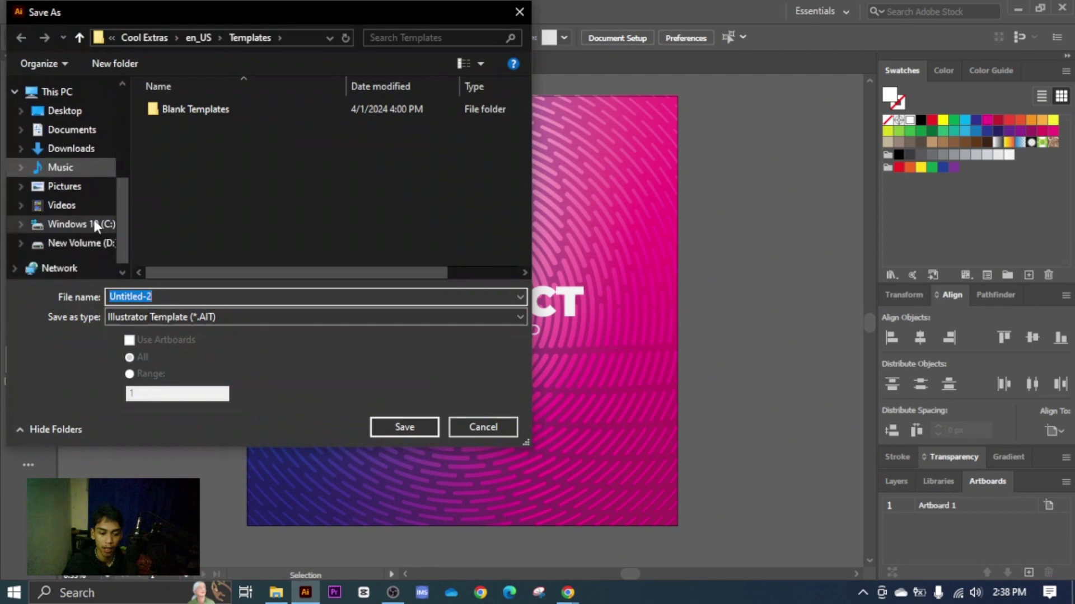
pyautogui.scroll(-1, 94, 223)
pyautogui.click(93, 218)
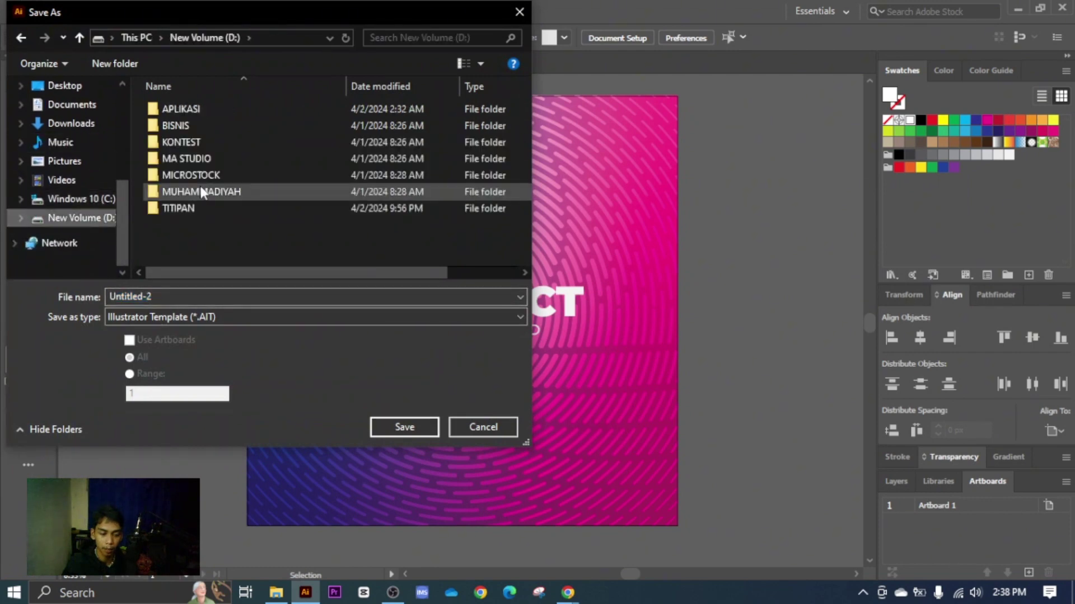
pyautogui.doubleClick(199, 158)
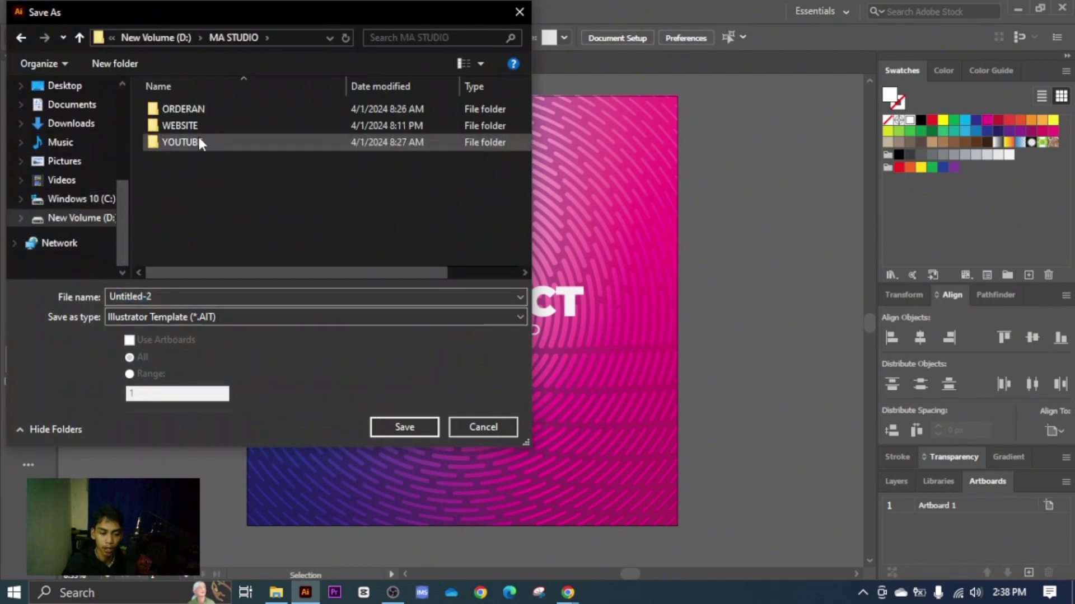
pyautogui.click(79, 38)
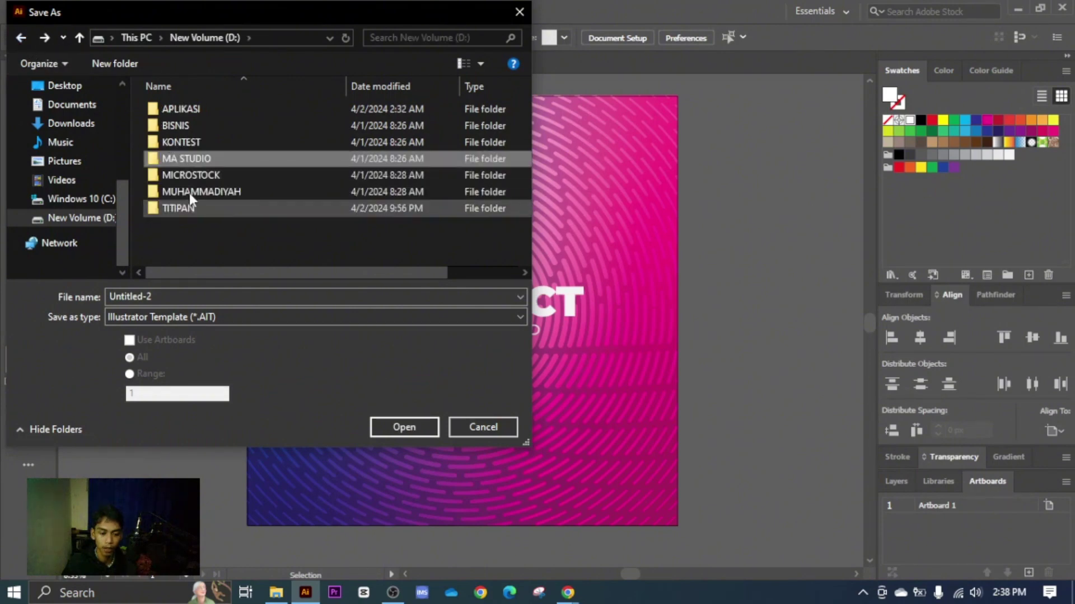
pyautogui.doubleClick(189, 174)
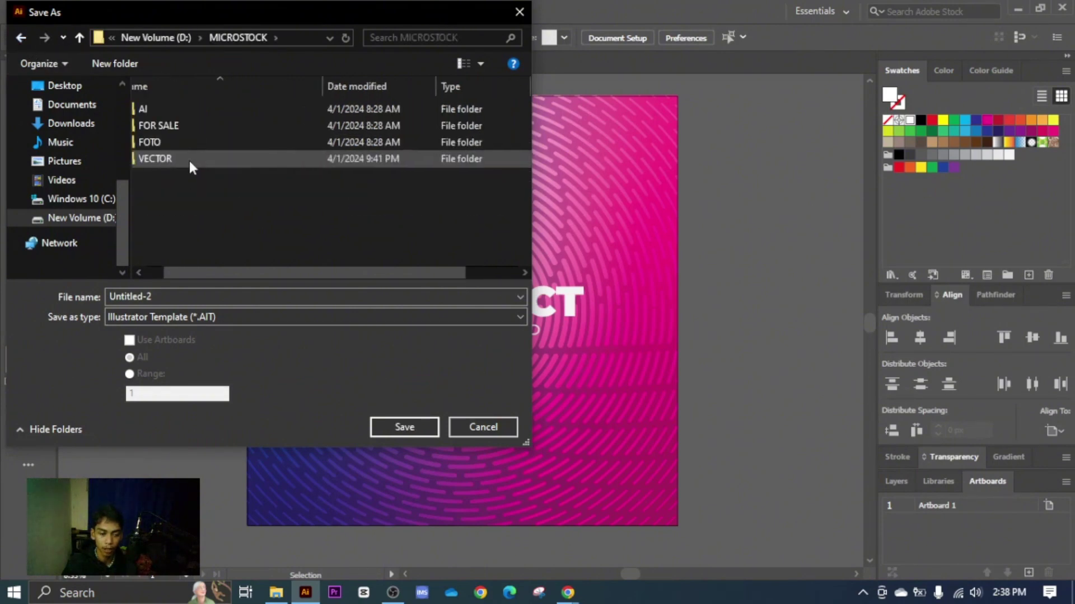
pyautogui.doubleClick(190, 160)
pyautogui.scroll(-6, 196, 184)
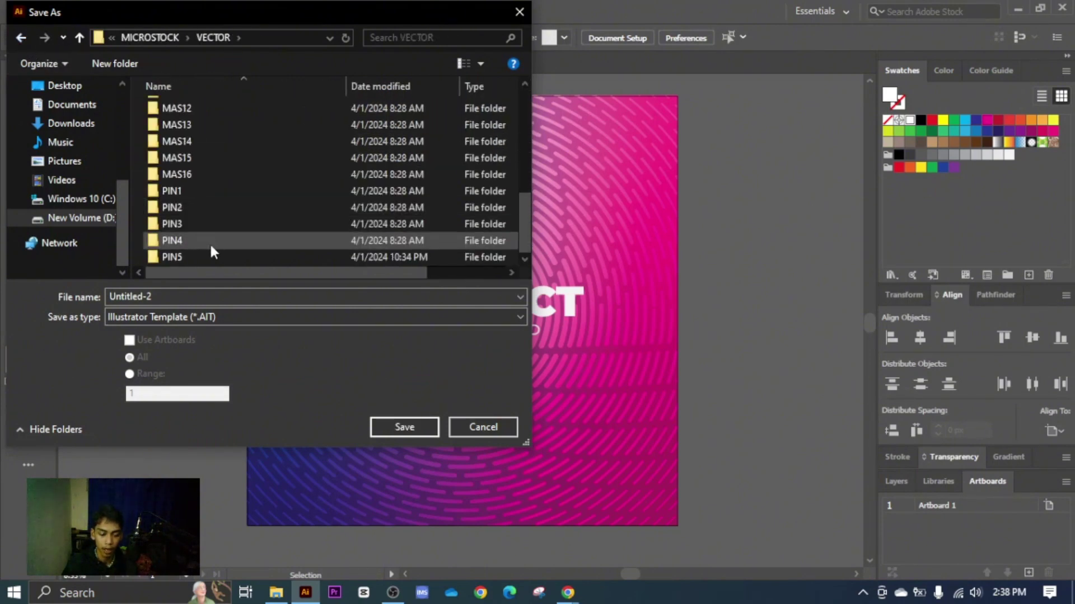
# Create a new folder named PIN6 inside the VECTOR folder and open it.
pyautogui.hotkey('ctrl', 'shift', 'n')
pyautogui.write('PIN')
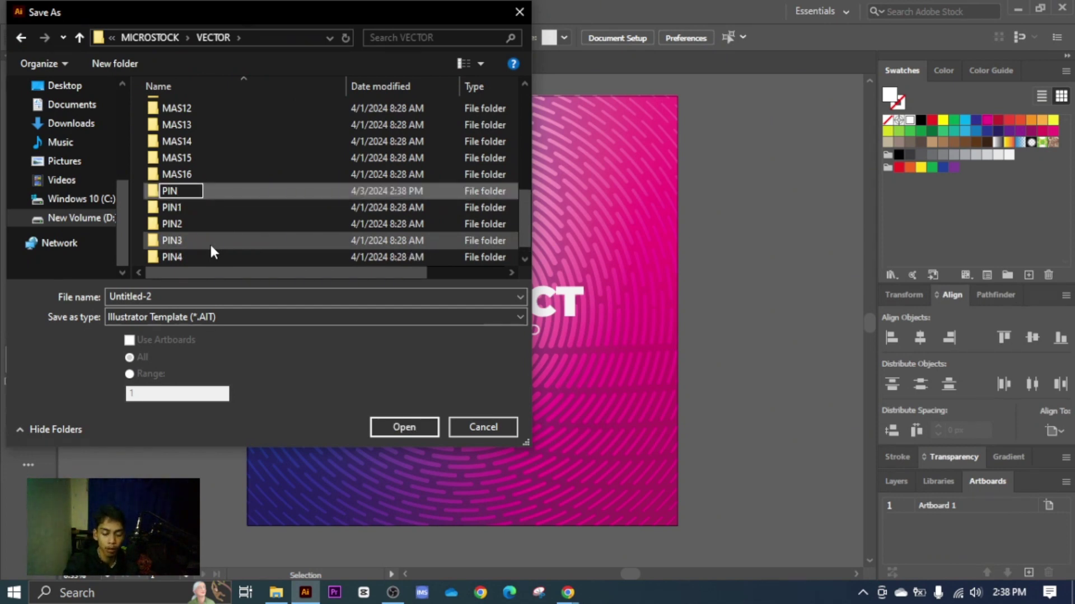
pyautogui.write('6')
pyautogui.press('Return')
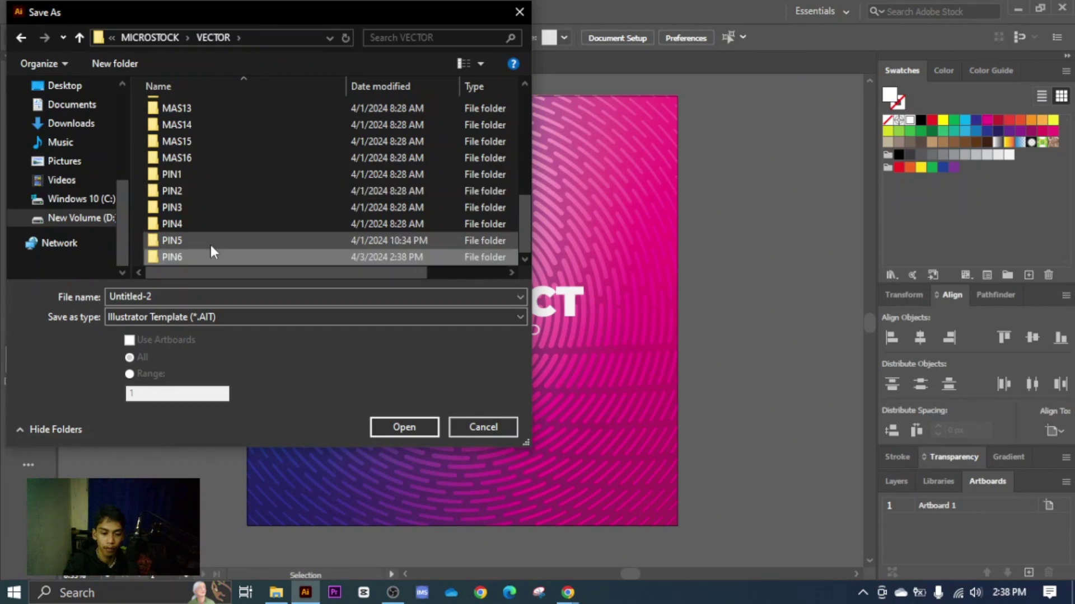
pyautogui.press('Return')
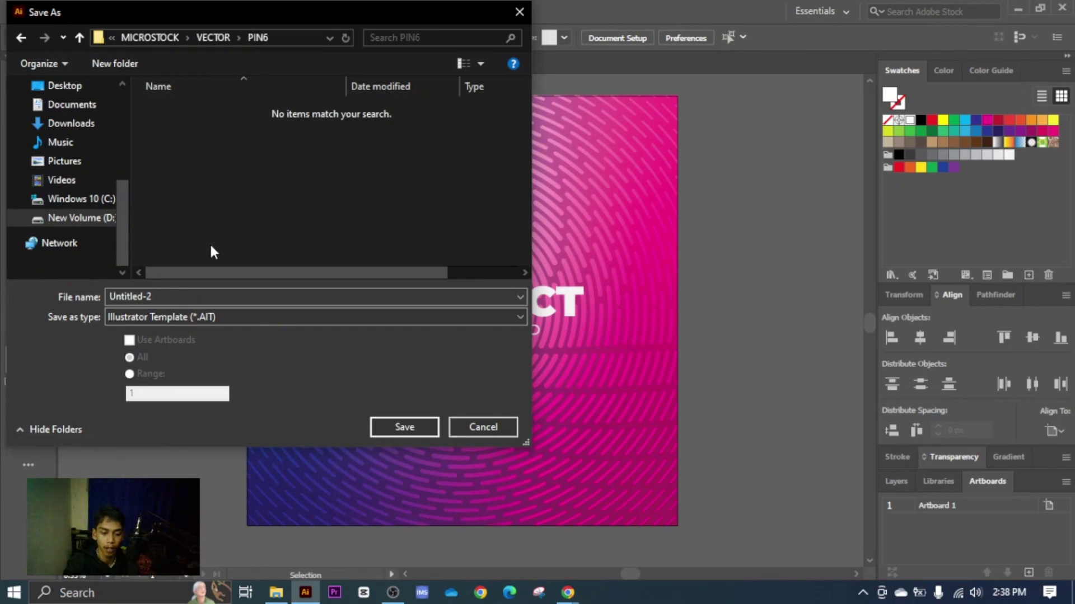
# Name the file PIN6a, choose the Illustrator EPS (*.EPS) format and save it in the PIN6 folder.
pyautogui.doubleClick(206, 289)
pyautogui.write('PIN')
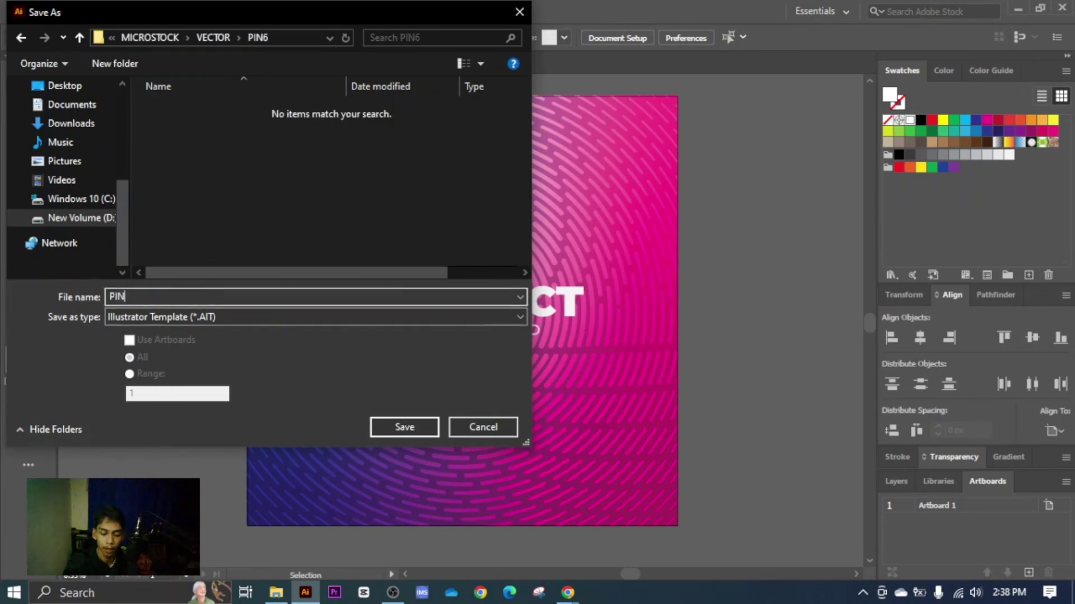
pyautogui.write('6a')
pyautogui.click(217, 315)
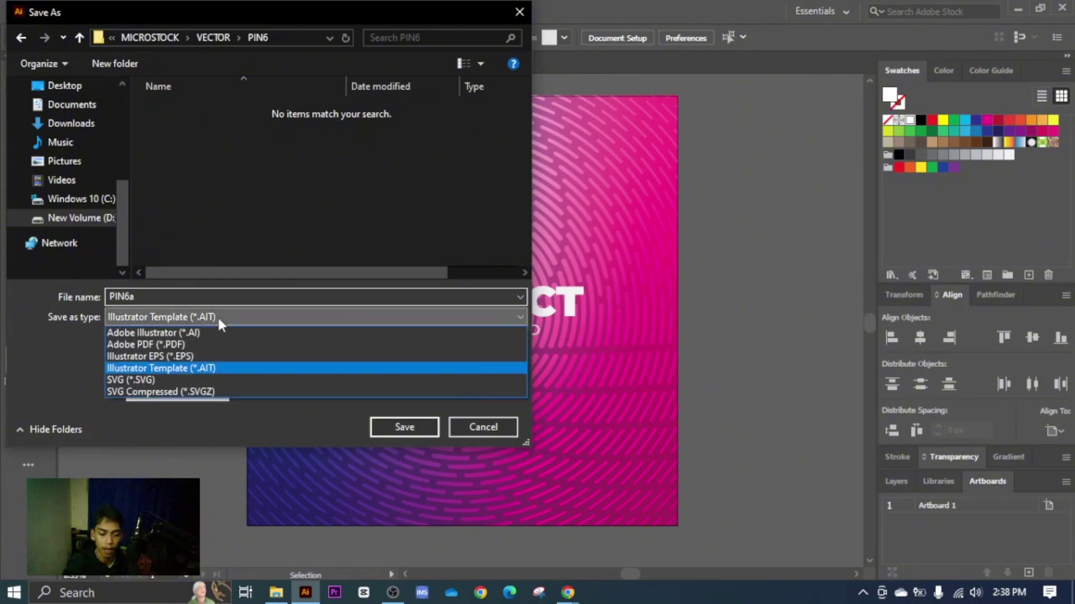
pyautogui.click(223, 356)
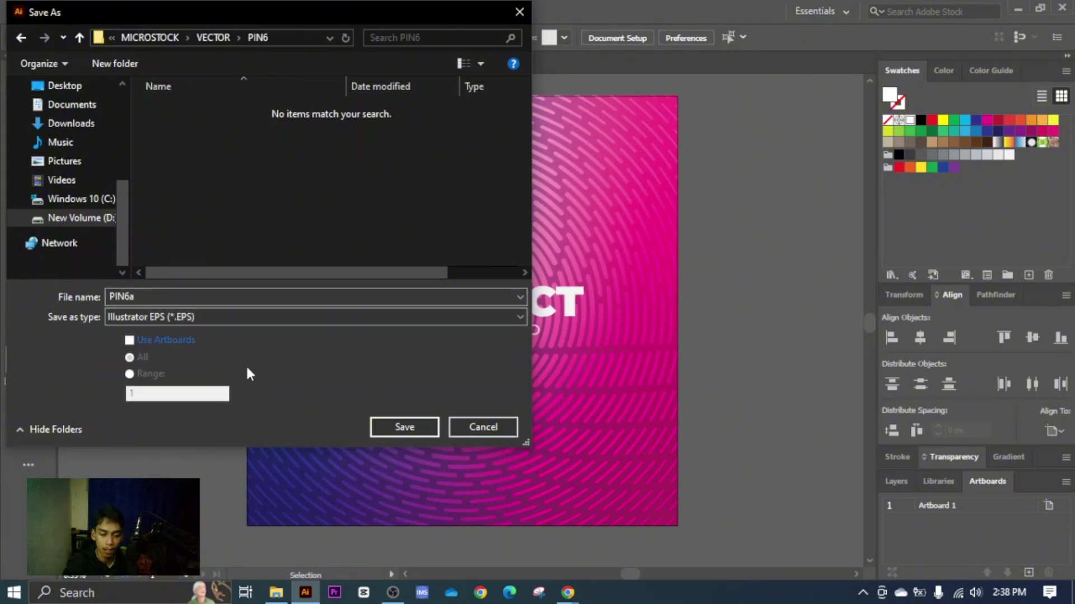
pyautogui.click(407, 427)
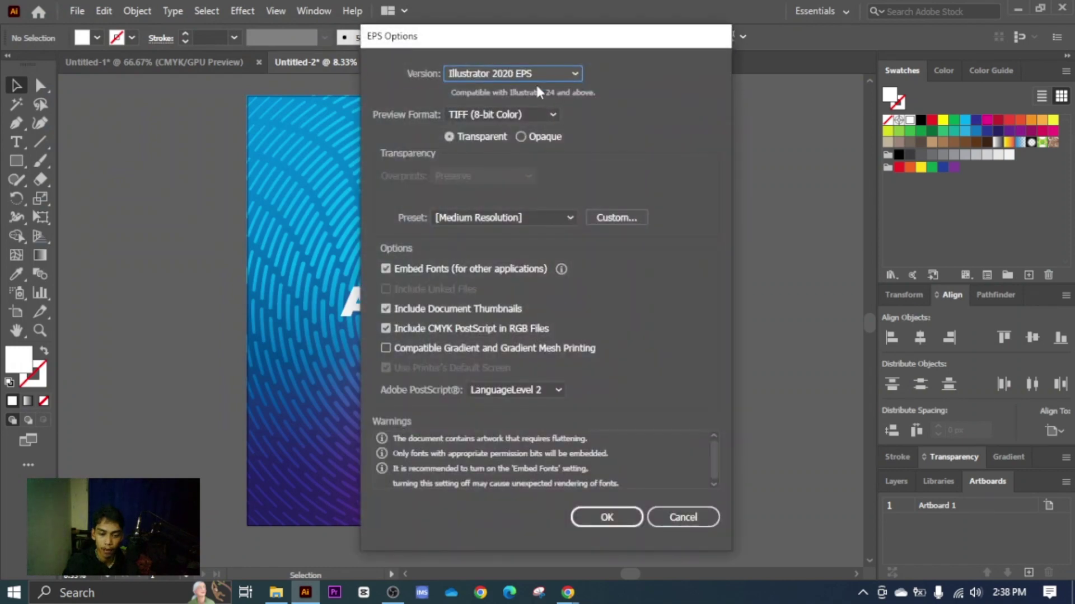
# Save as Illustrator 10 EPS with preview format None, turning off embedded fonts, document thumbnails and CMYK PostScript in RGB files.
pyautogui.click(519, 75)
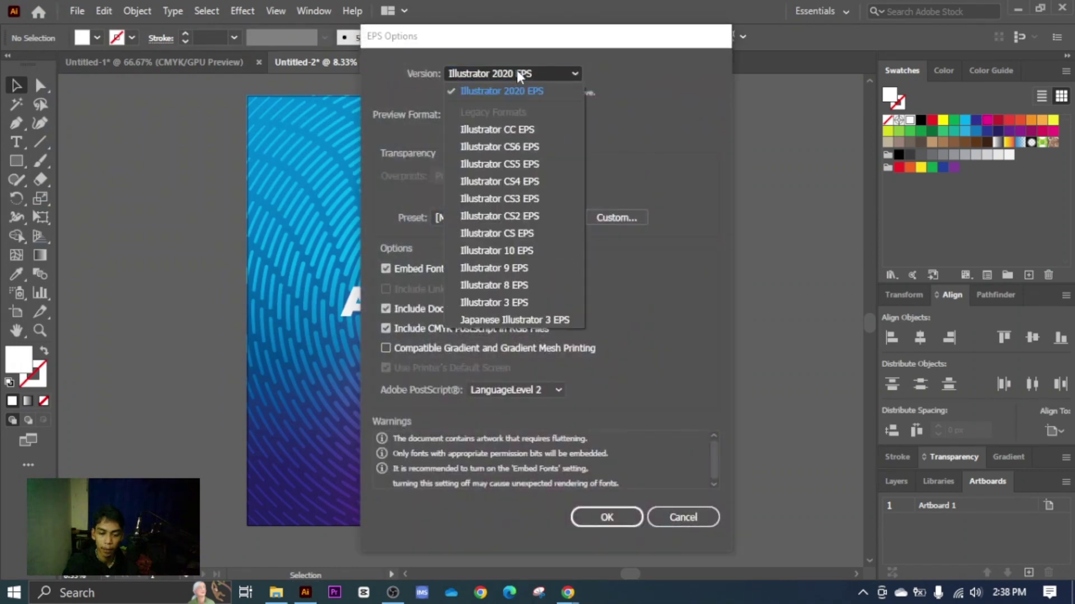
pyautogui.click(497, 250)
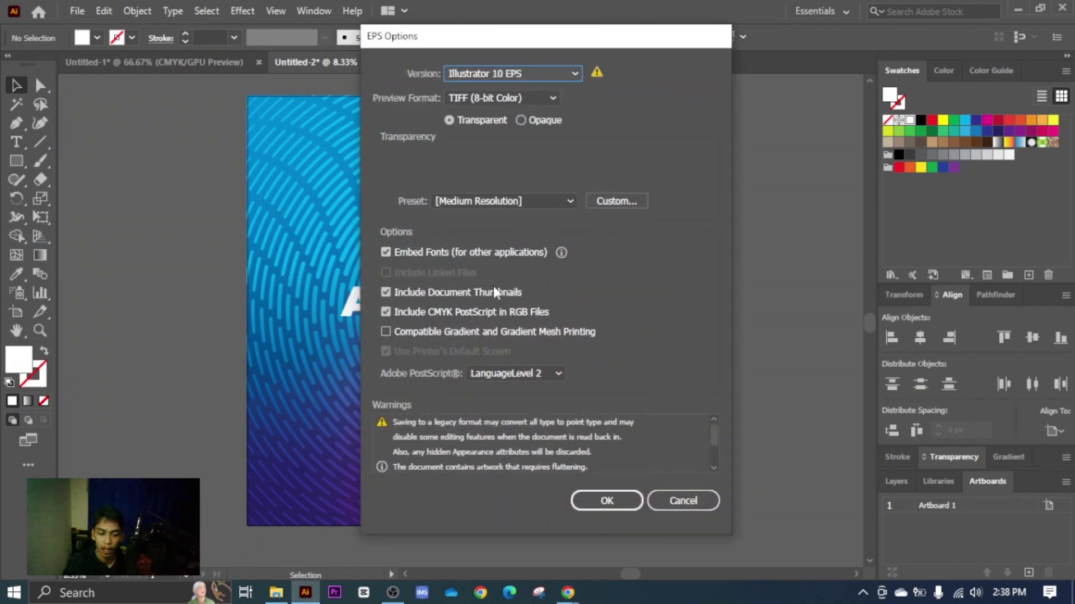
pyautogui.click(516, 104)
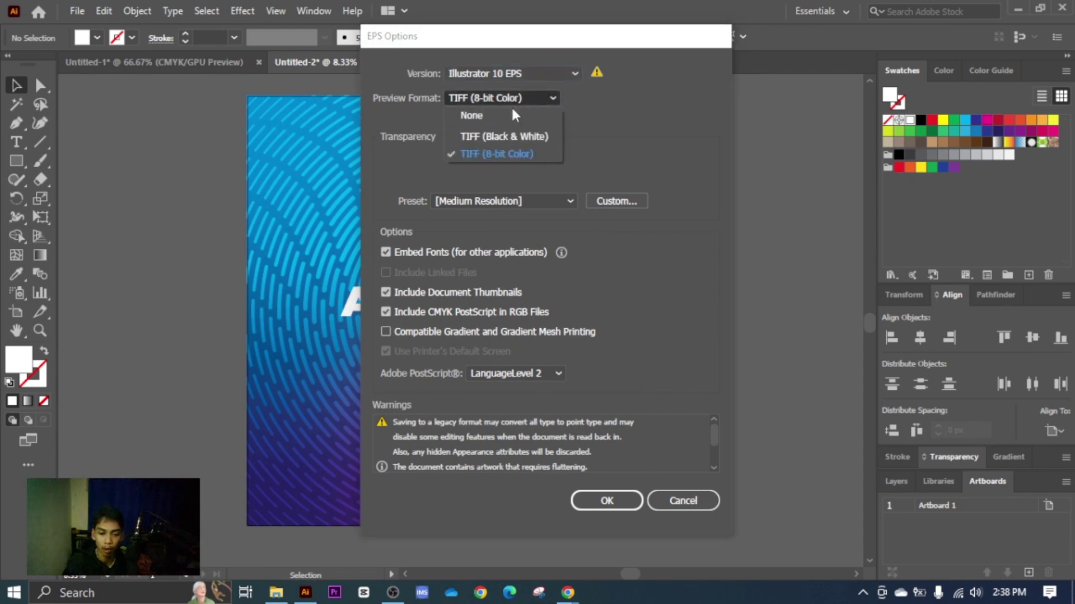
pyautogui.click(515, 114)
pyautogui.click(408, 253)
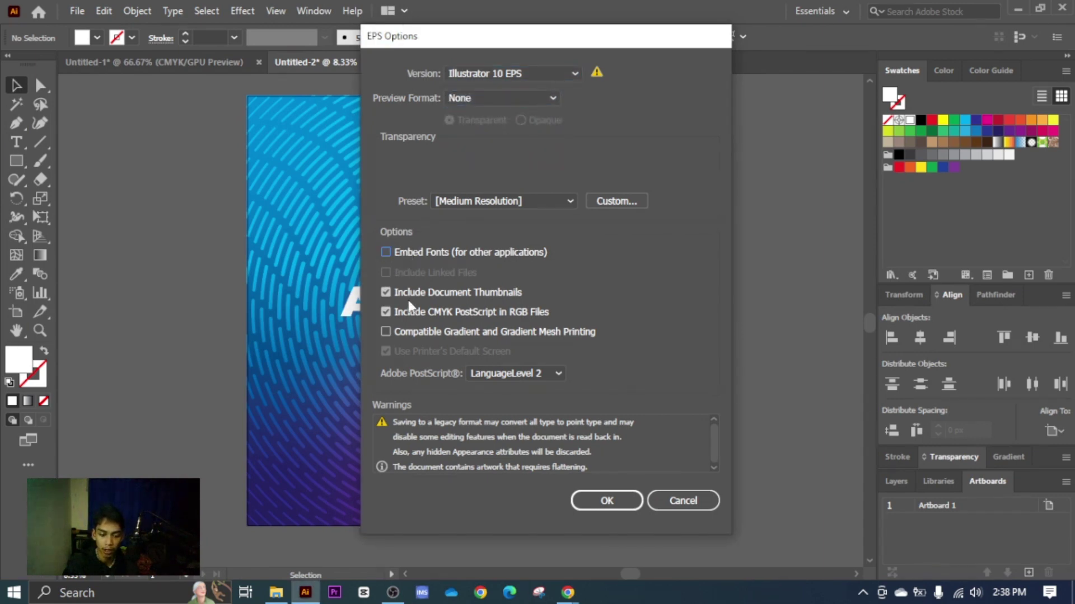
pyautogui.click(409, 292)
pyautogui.click(409, 312)
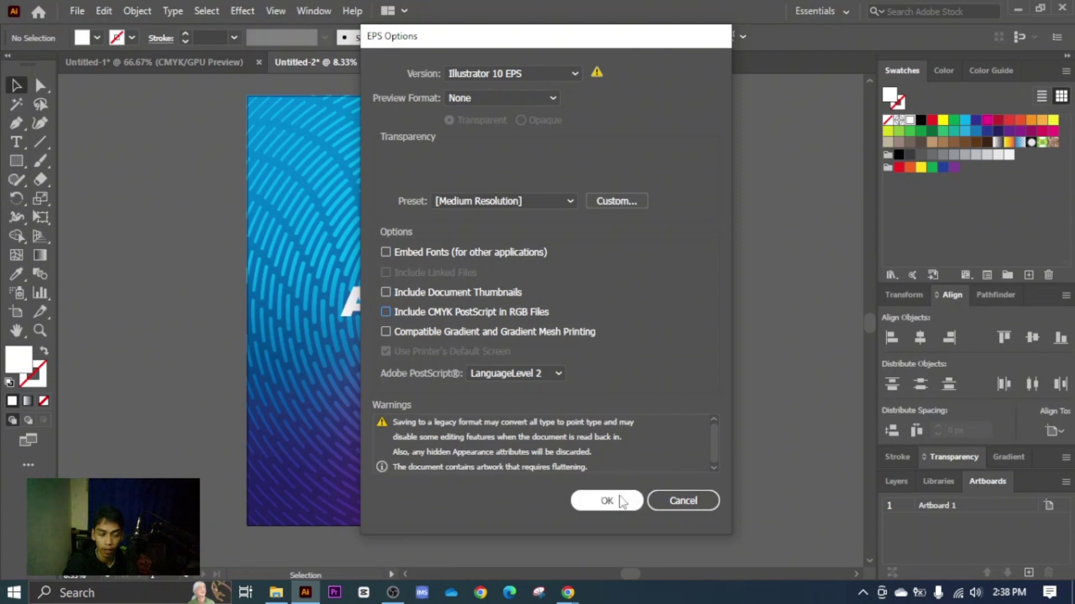
pyautogui.click(619, 505)
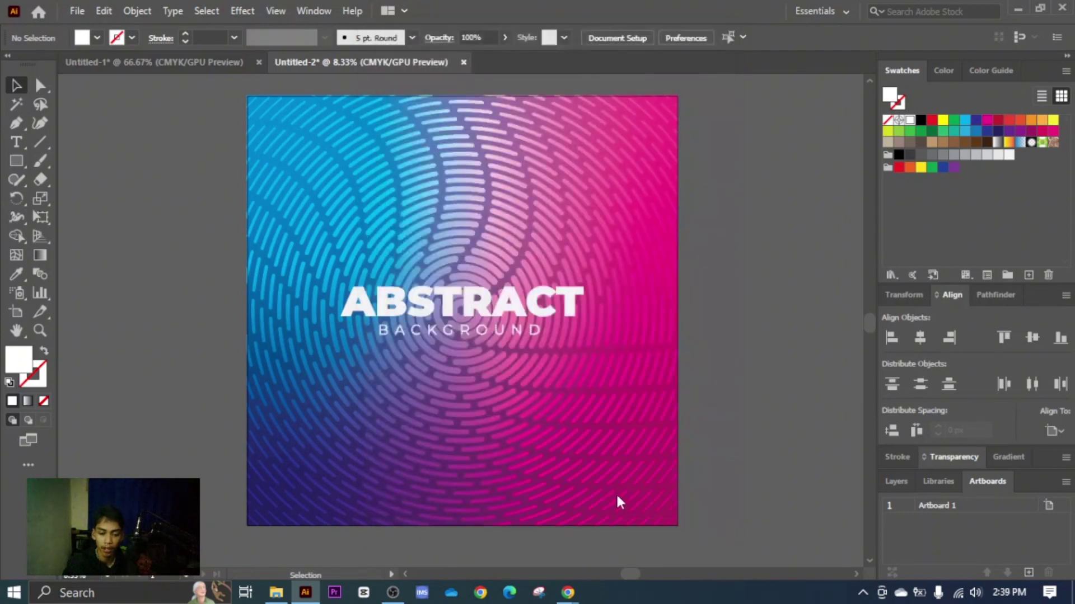
# Accept saving the document in the older format and turn off future showings of this notice.
pyautogui.click(402, 324)
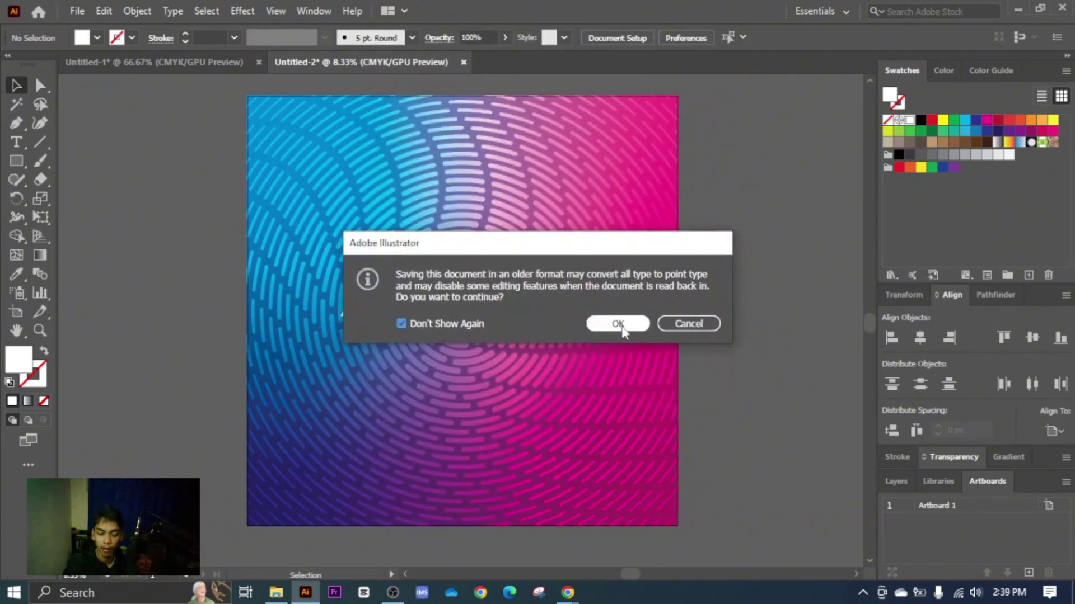
pyautogui.click(621, 327)
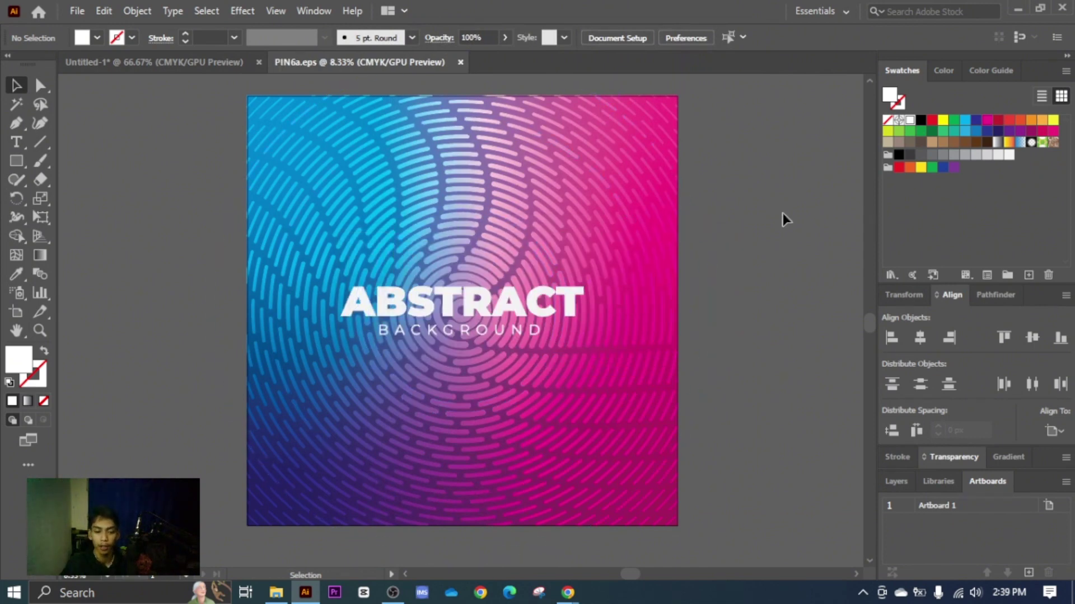
# Export the design as a JPEG (*.JPG) named PIN6a into the PIN6 folder, using artboards.
pyautogui.click(77, 11)
pyautogui.moveTo(139, 306)
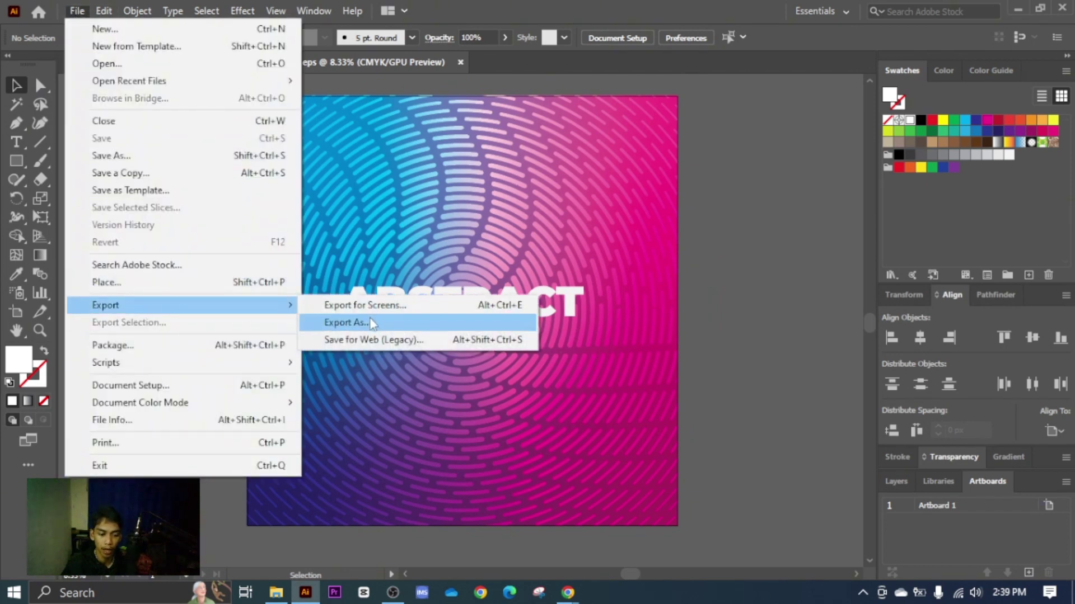
pyautogui.click(371, 321)
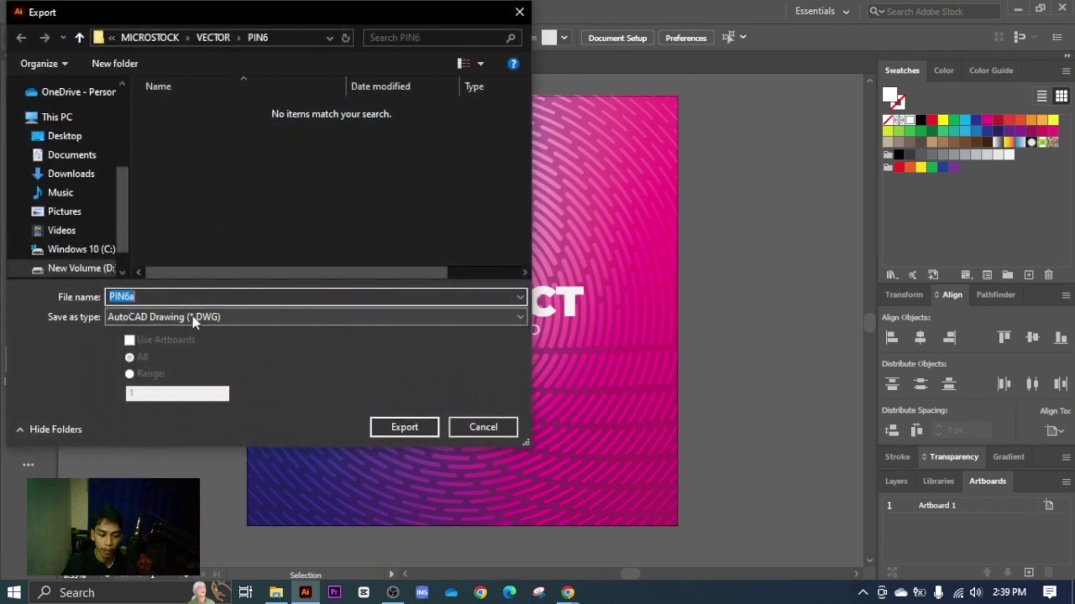
pyautogui.click(193, 316)
pyautogui.click(185, 402)
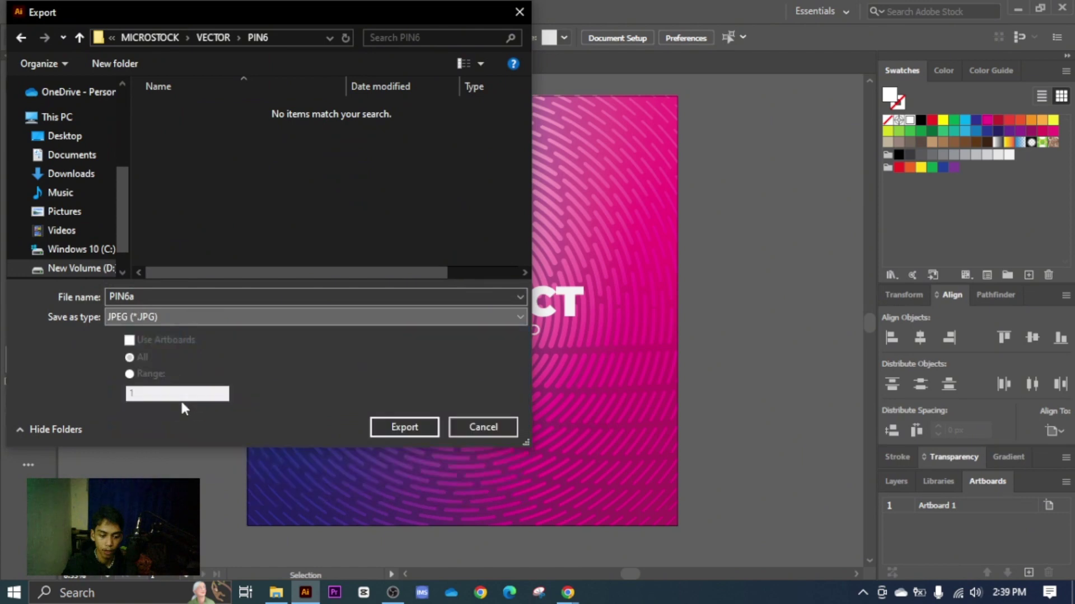
pyautogui.click(149, 339)
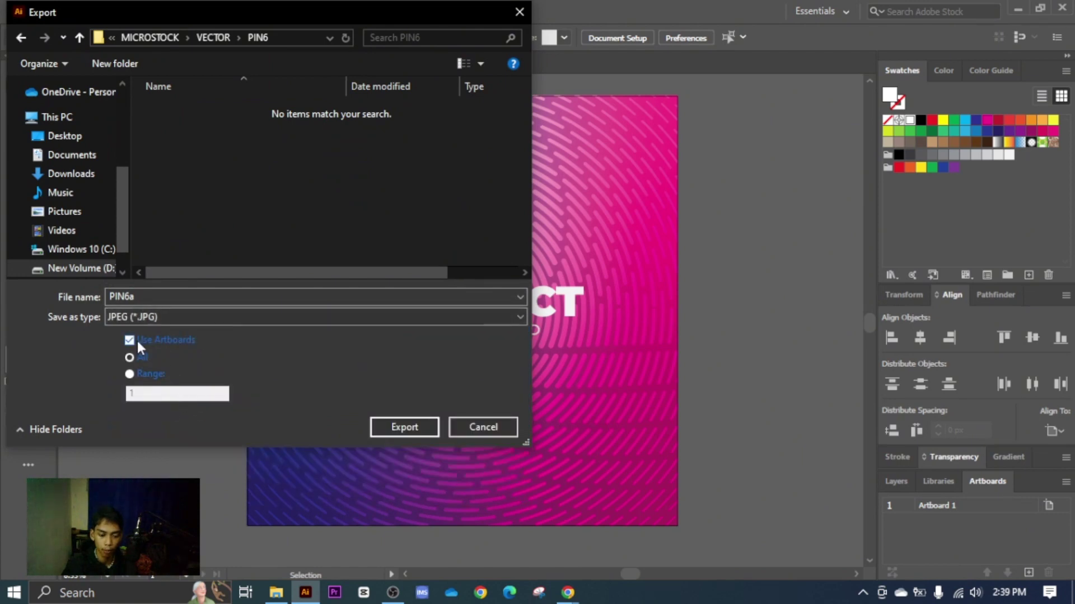
pyautogui.click(421, 427)
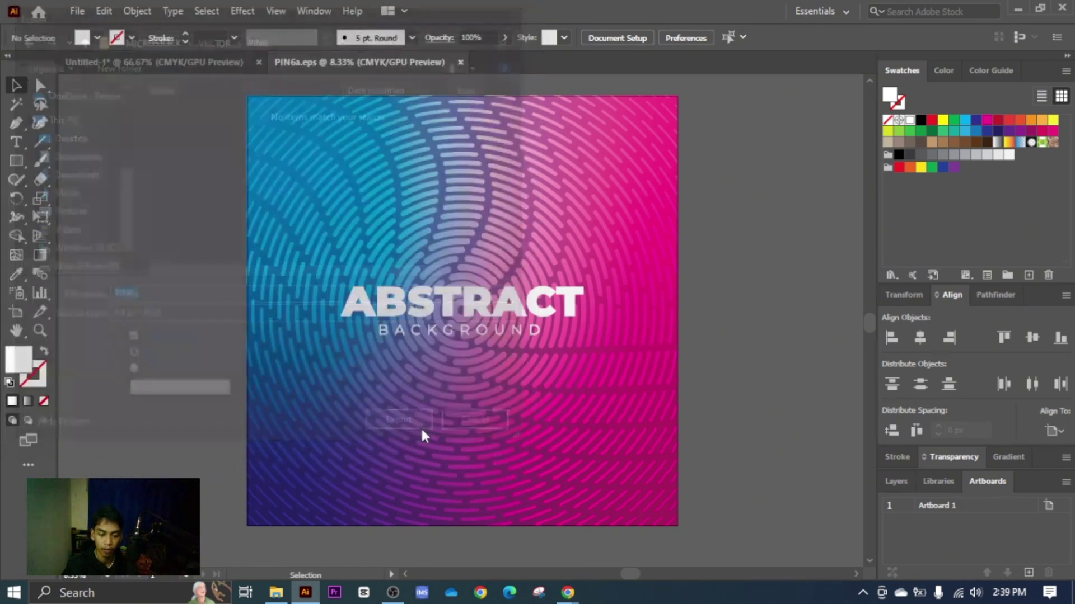
# Set the JPEG options to RGB color model and quality 10 (Maximum), and complete the export.
pyautogui.click(501, 277)
pyautogui.click(484, 294)
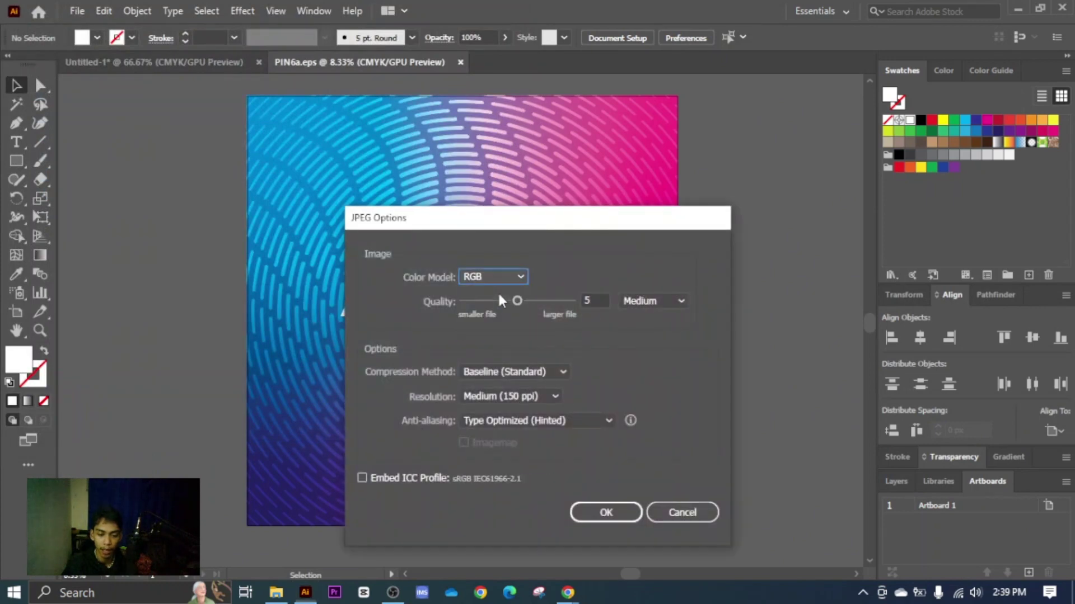
pyautogui.moveTo(516, 301); pyautogui.dragTo(571, 301)
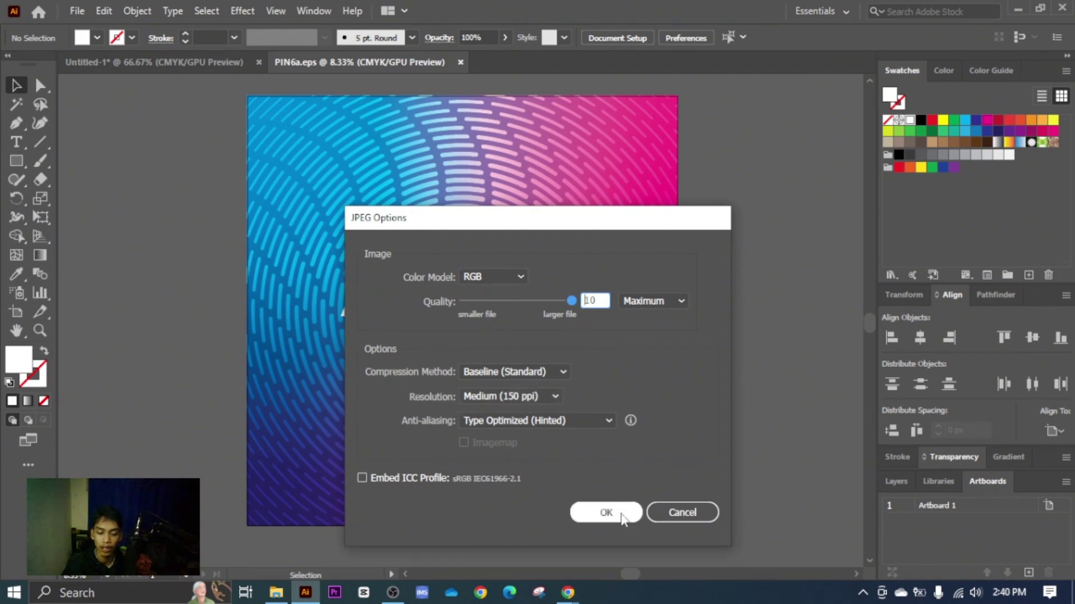
pyautogui.click(618, 512)
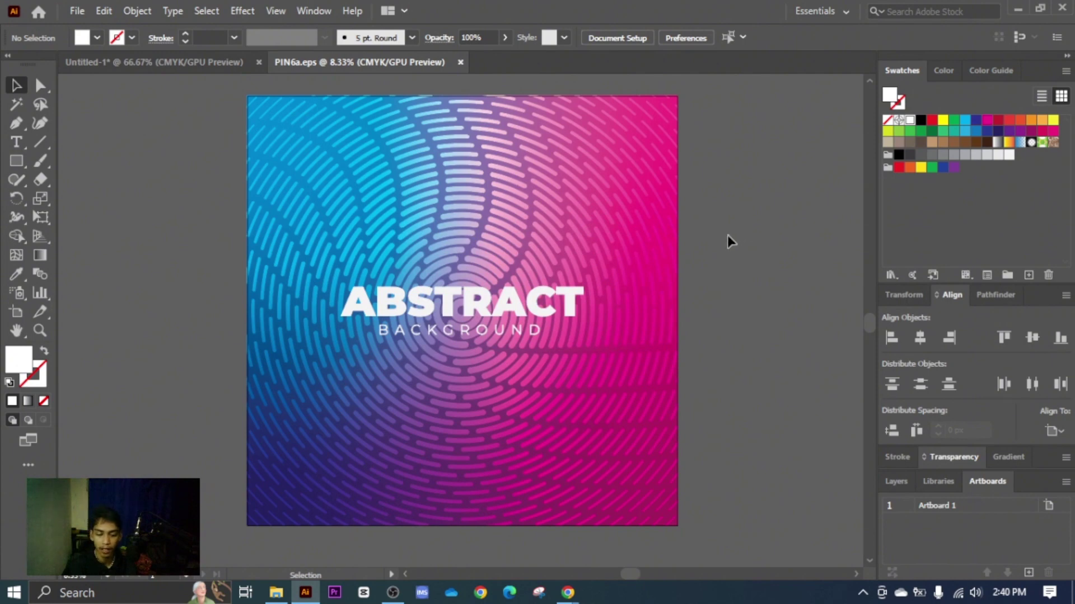
# Switch to File Explorer, open MICROSTOCK > VECTOR > PIN6 on drive D and show its files as large thumbnails.
pyautogui.click(276, 593)
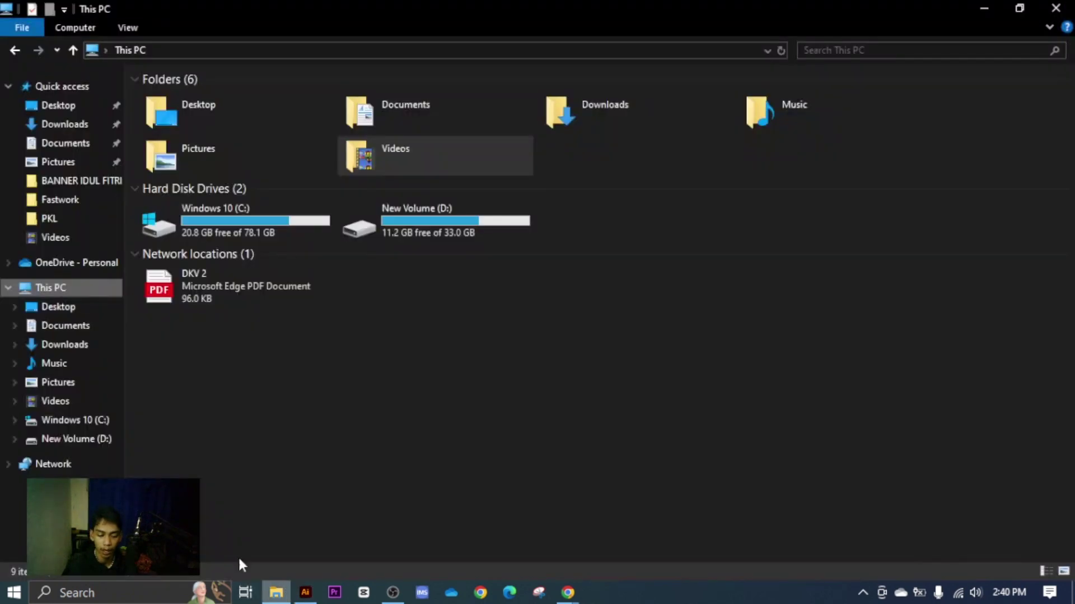
pyautogui.click(88, 442)
pyautogui.doubleClick(231, 166)
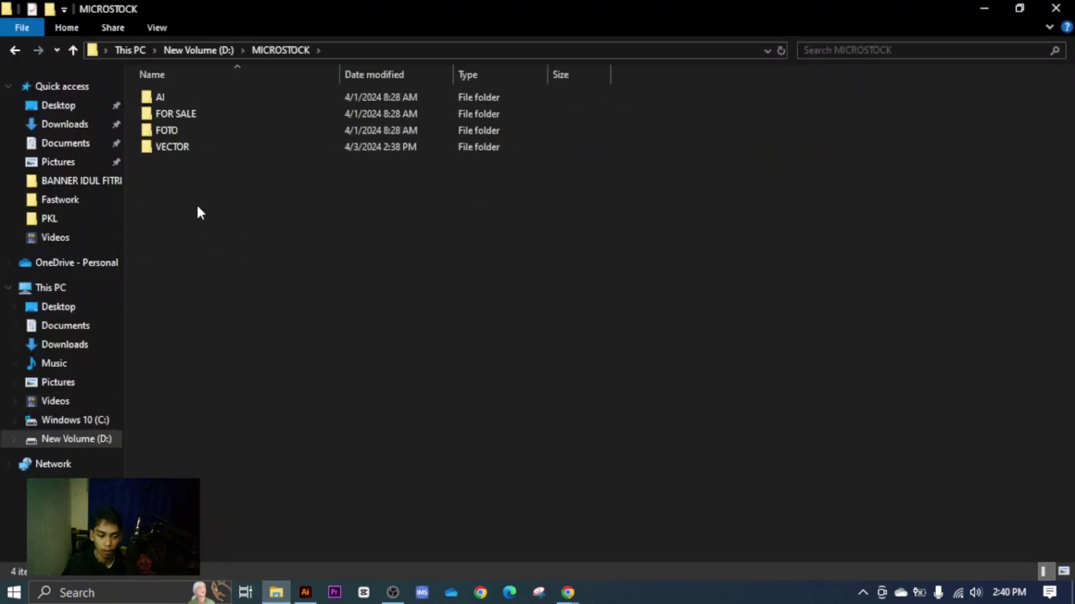
pyautogui.doubleClick(194, 147)
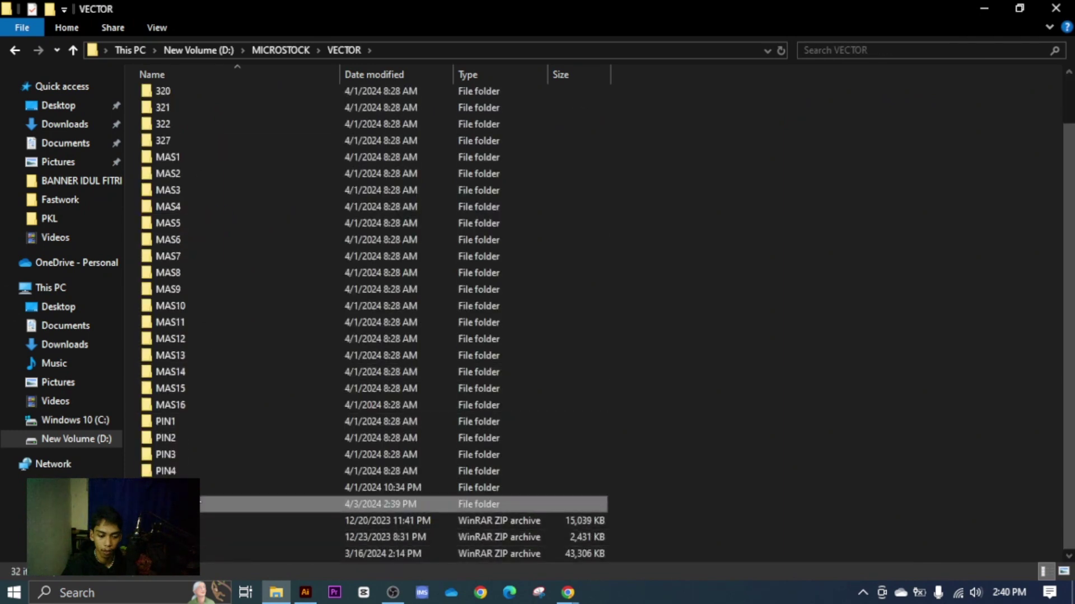
pyautogui.doubleClick(168, 504)
pyautogui.keyDown('ctrl'); pyautogui.scroll(3, 292, 209); pyautogui.keyUp('ctrl')
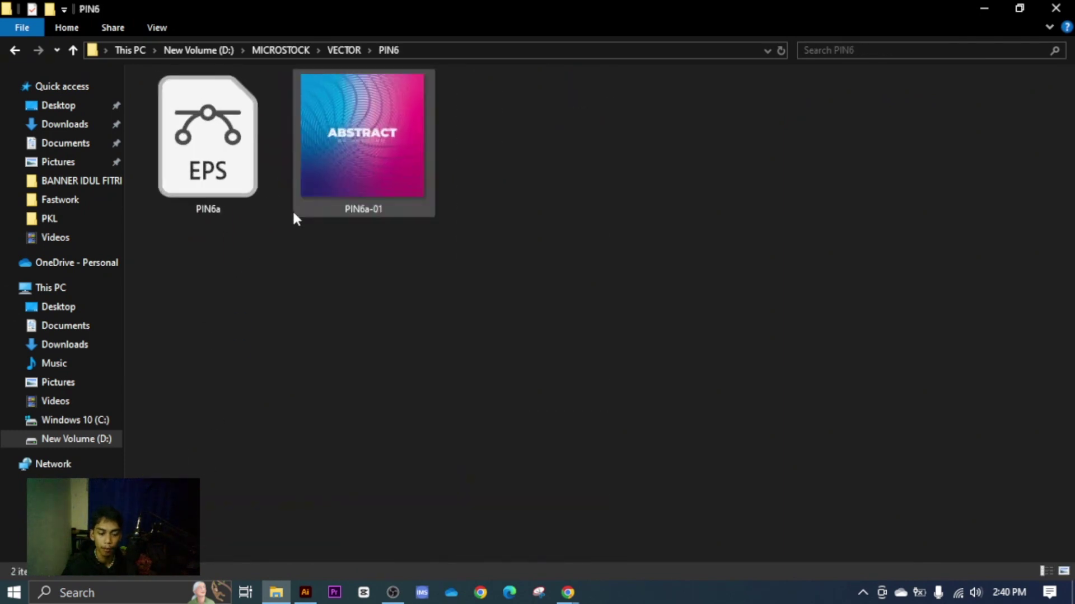
# Preview the exported PIN6a-01 image at full view, close it and reduce the folder's thumbnail size.
pyautogui.doubleClick(422, 203)
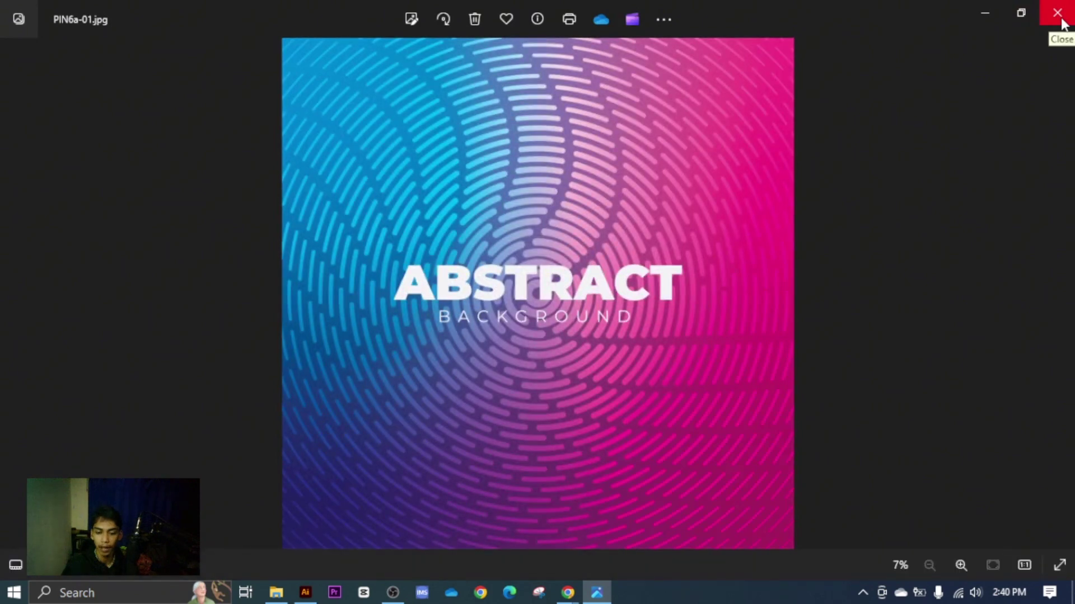
pyautogui.click(1060, 17)
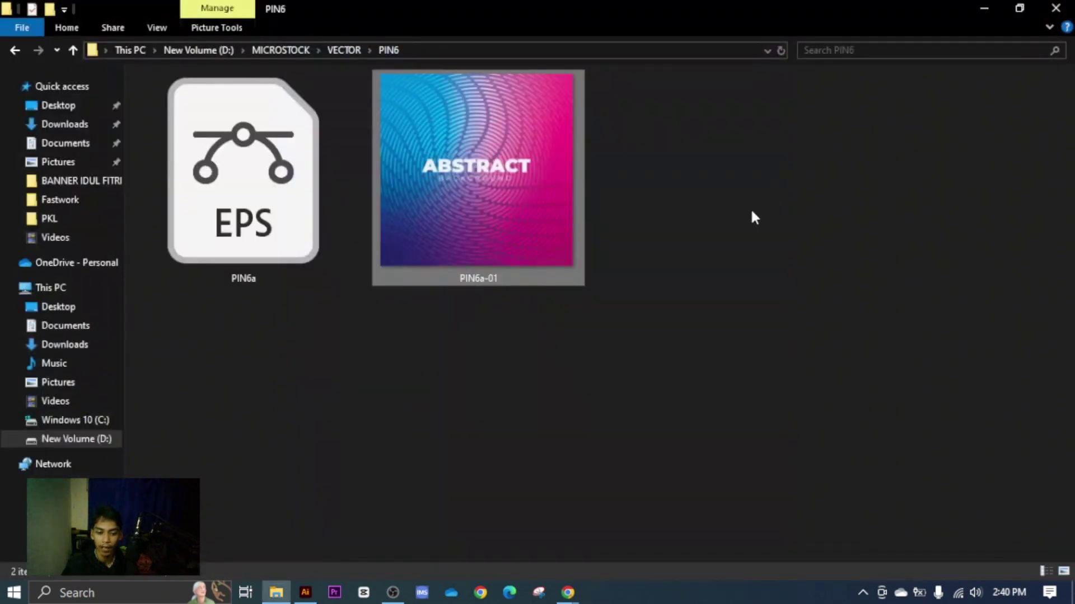
pyautogui.scroll(-4, 698, 243)
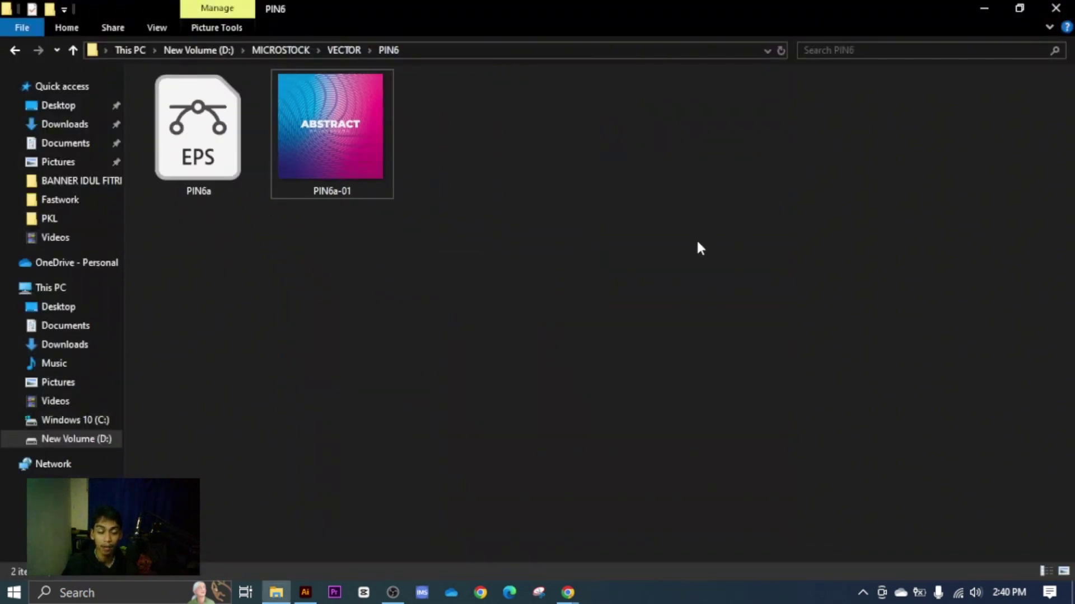
pyautogui.scroll(-1, 700, 249)
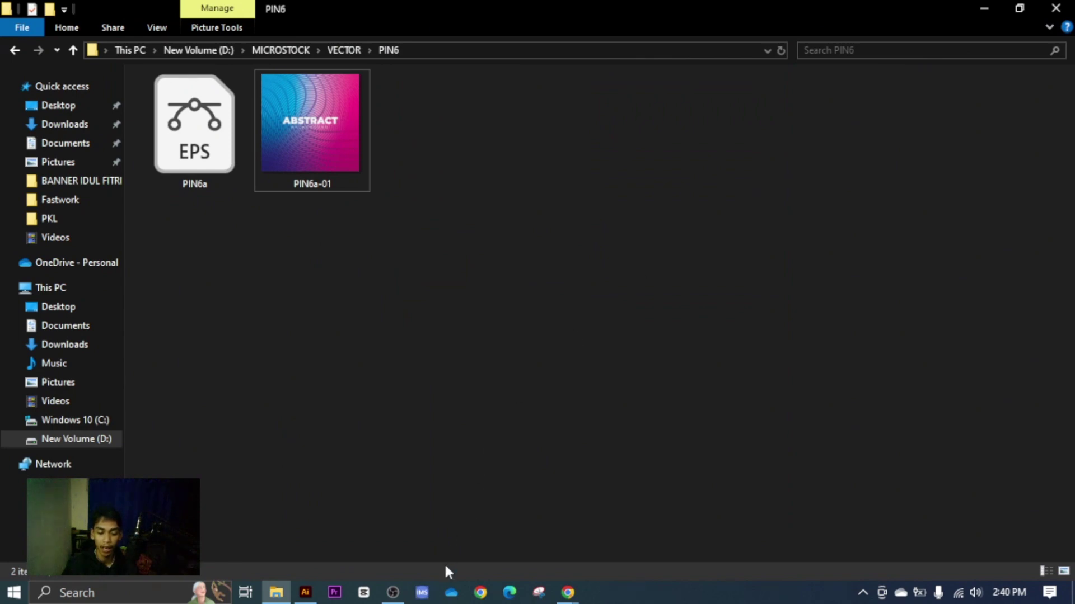
# Launch ImStocker Studio.
pyautogui.click(422, 588)
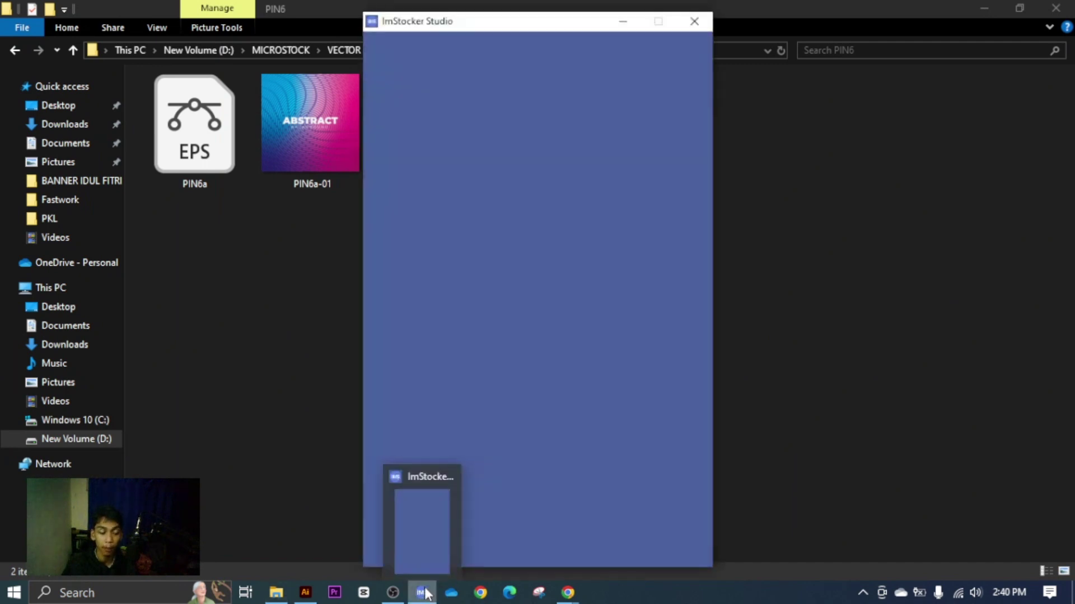
pyautogui.moveTo(429, 578)
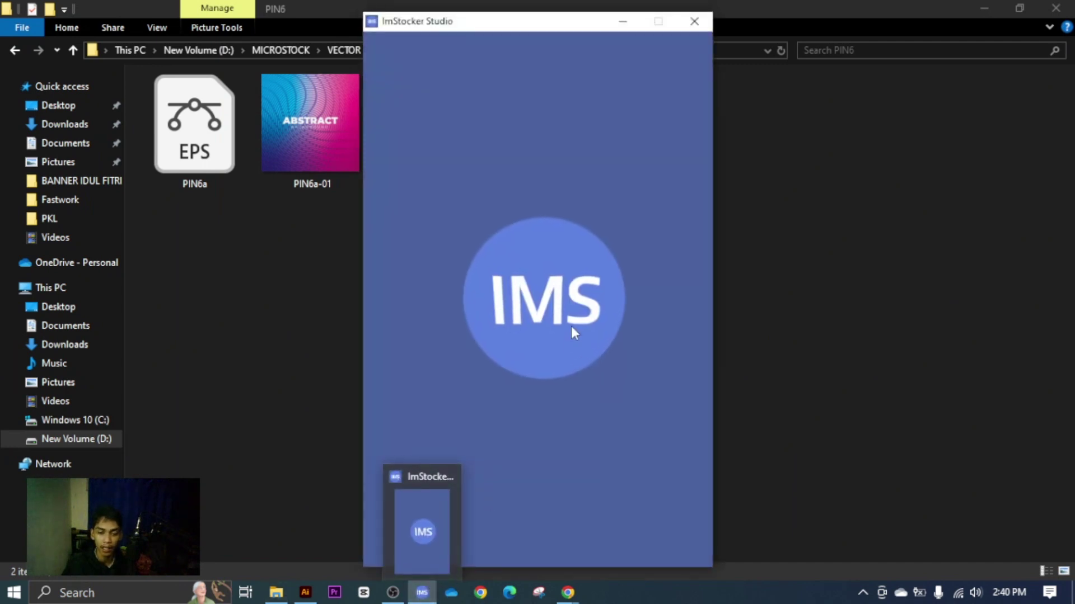